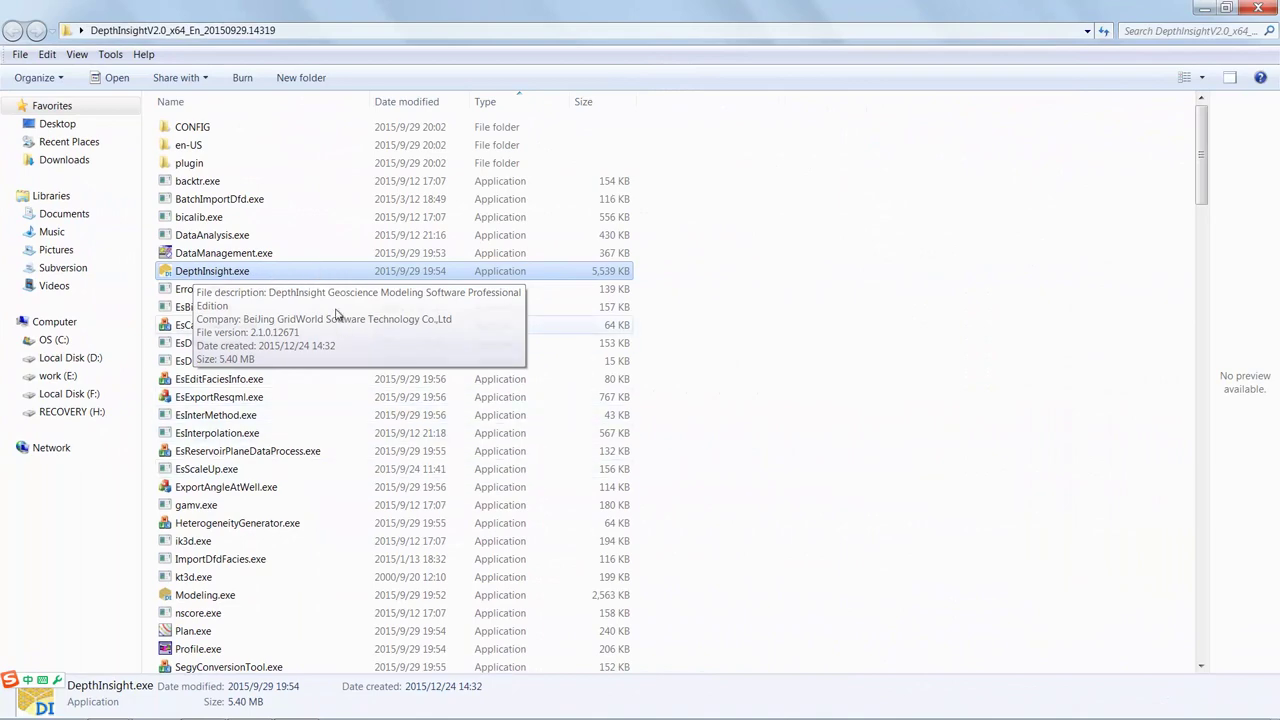
- Launch DepthInsight.exe, start the 3D Modeling module, and maximize its window
double_click(325, 273)
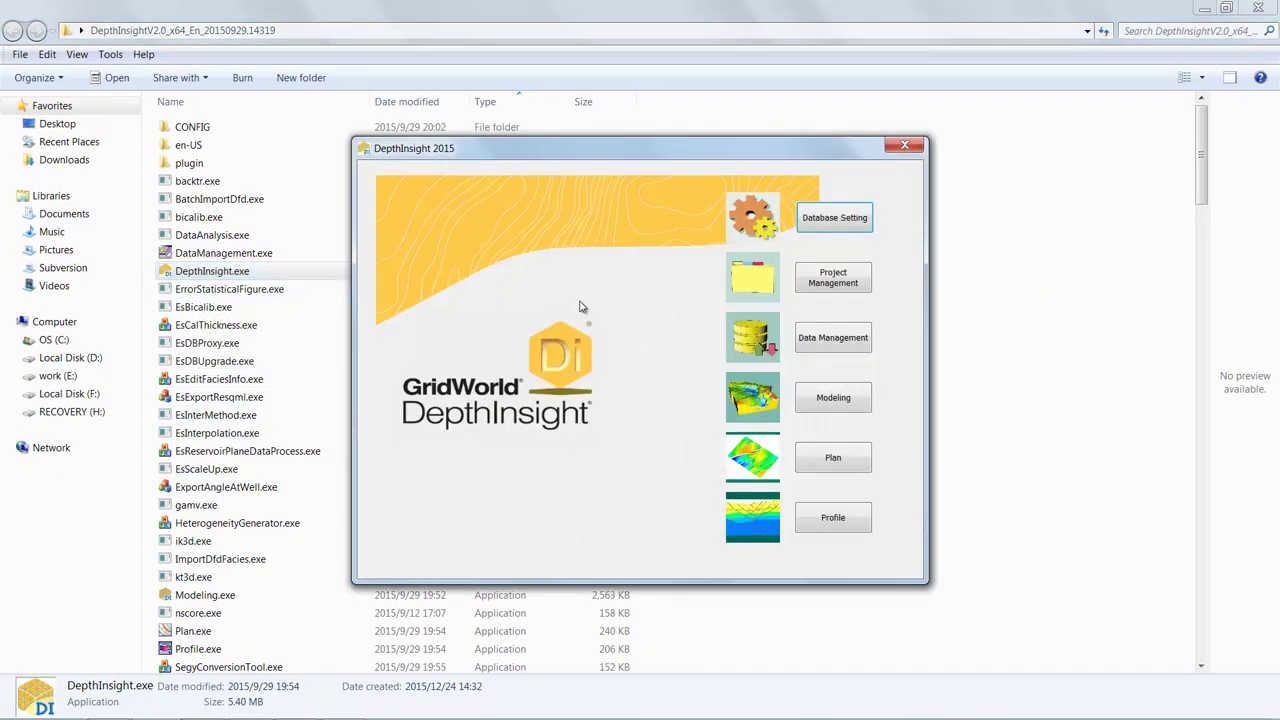
left_click(858, 402)
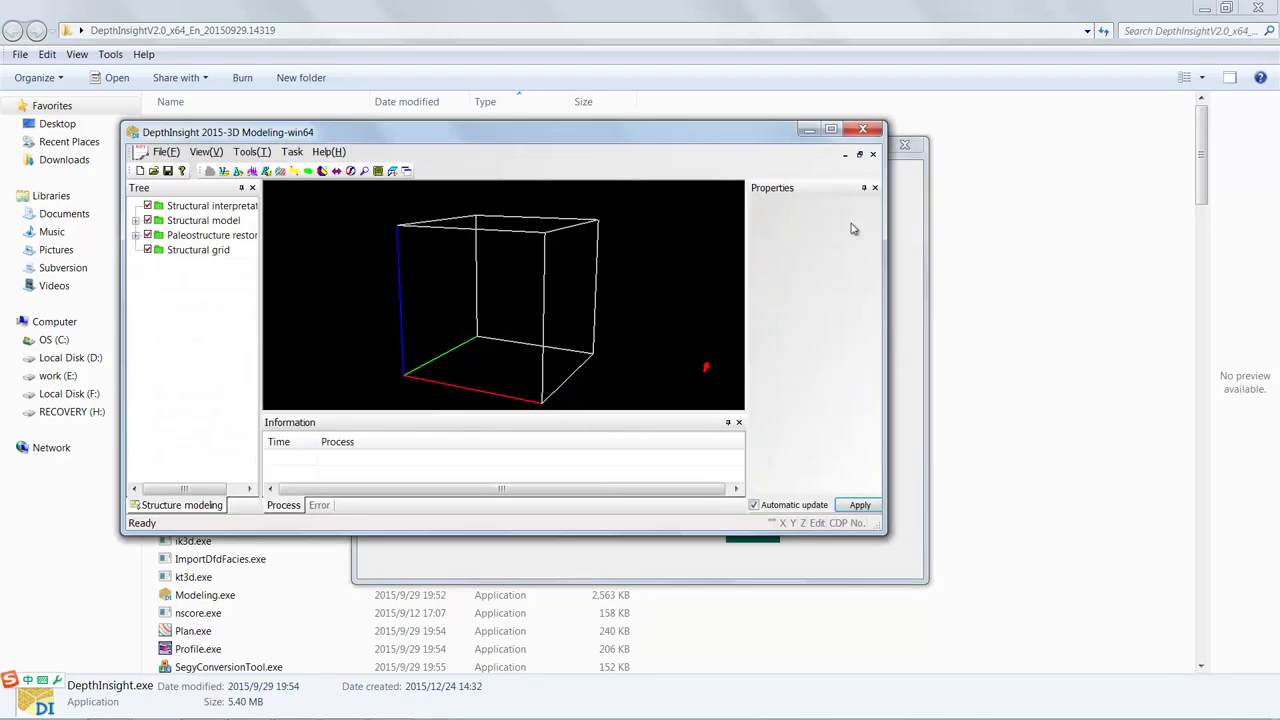
left_click(830, 129)
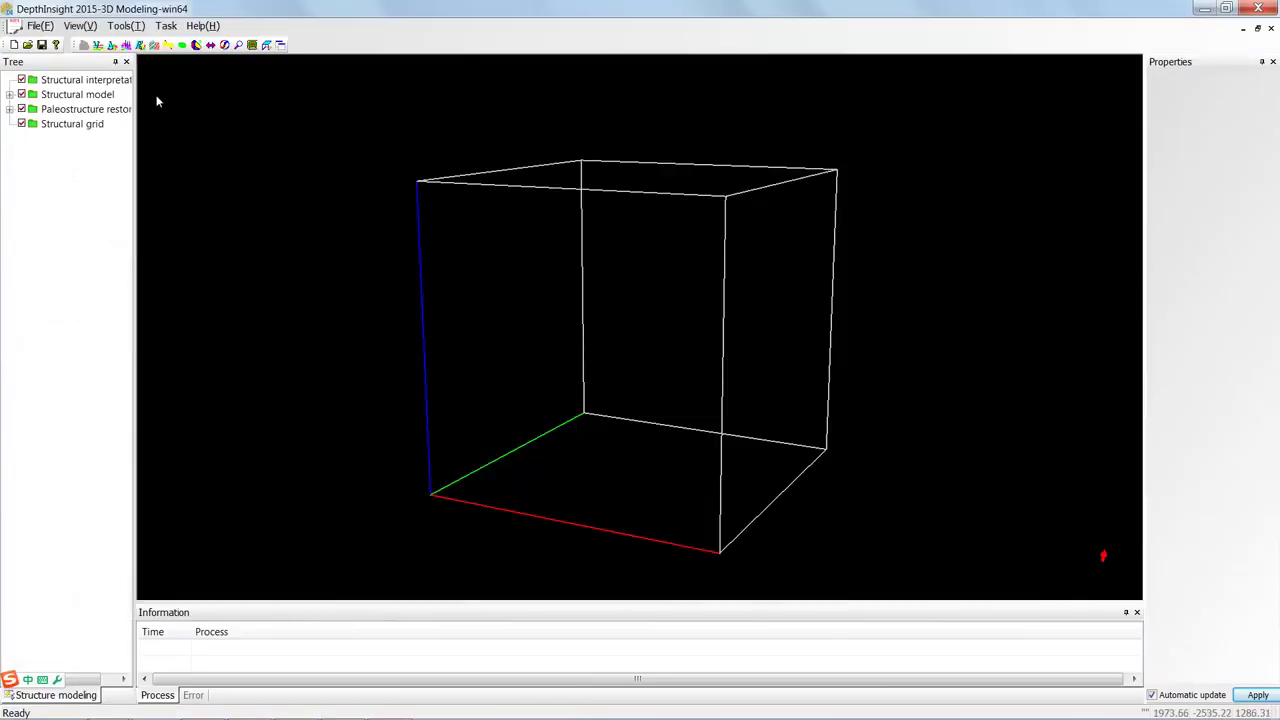
- Open Geomechanical Model.jsm, orbit the 3D view, and expand the Structural model branch
left_click(30, 49)
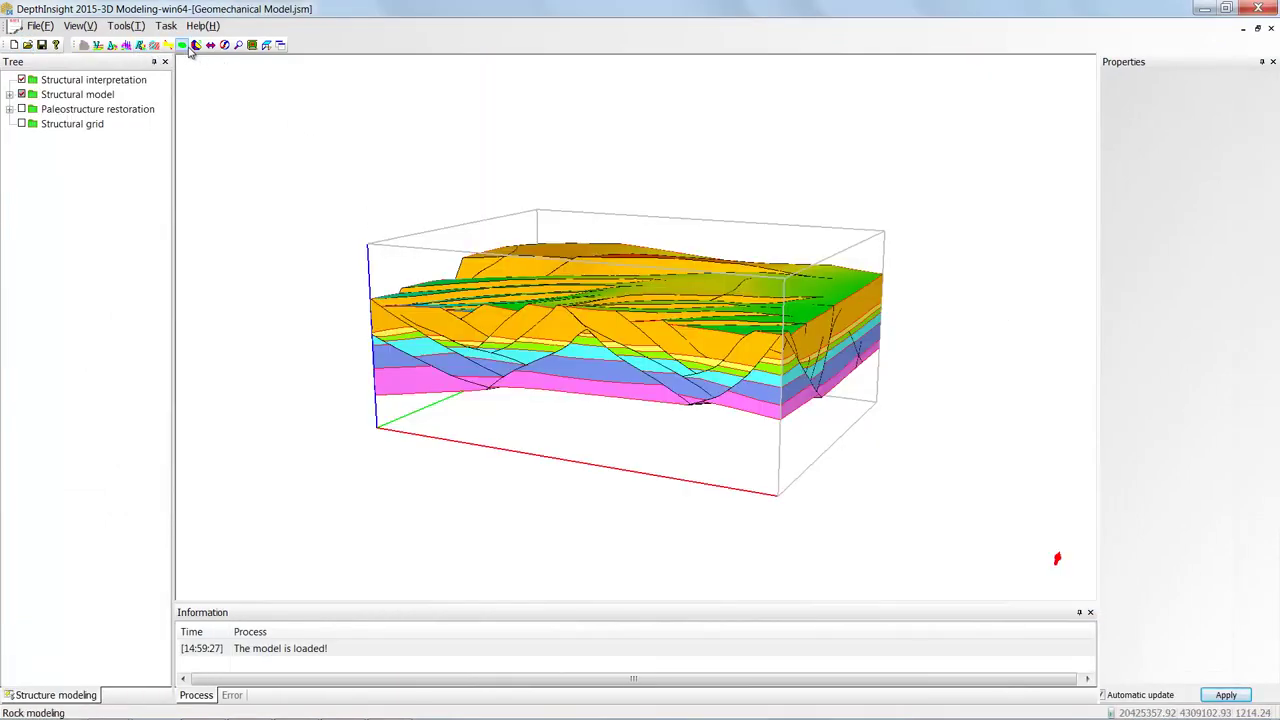
left_click(196, 45)
left_click_drag(627, 283, 716, 344)
double_click(78, 94)
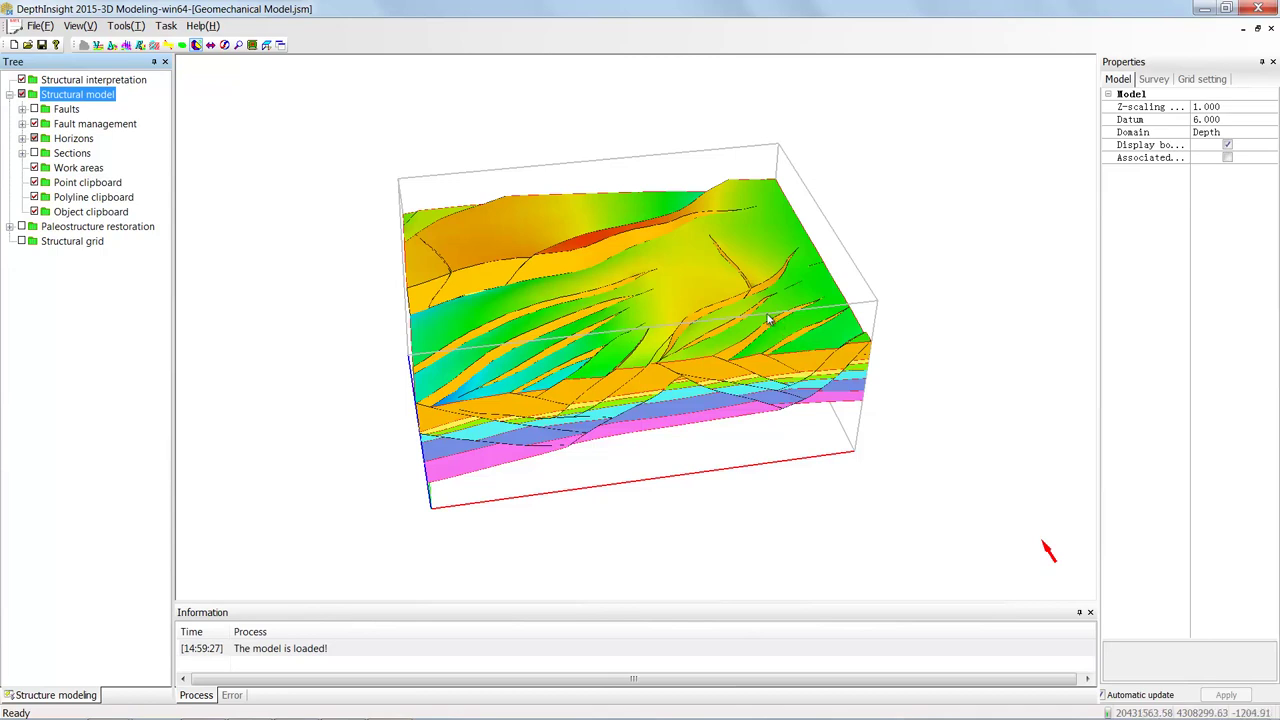
left_click_drag(769, 319, 434, 163)
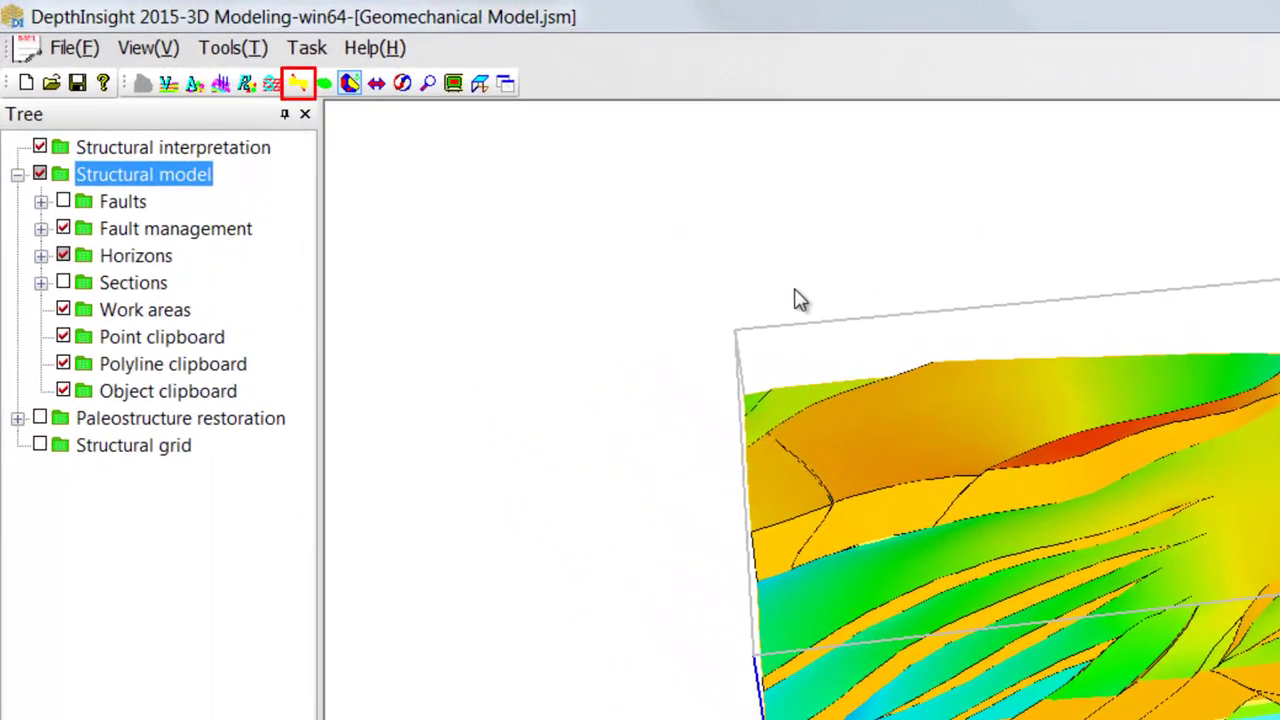
- Create a new geomechanical model in the Stress Modeling module and expand it
left_click(299, 84)
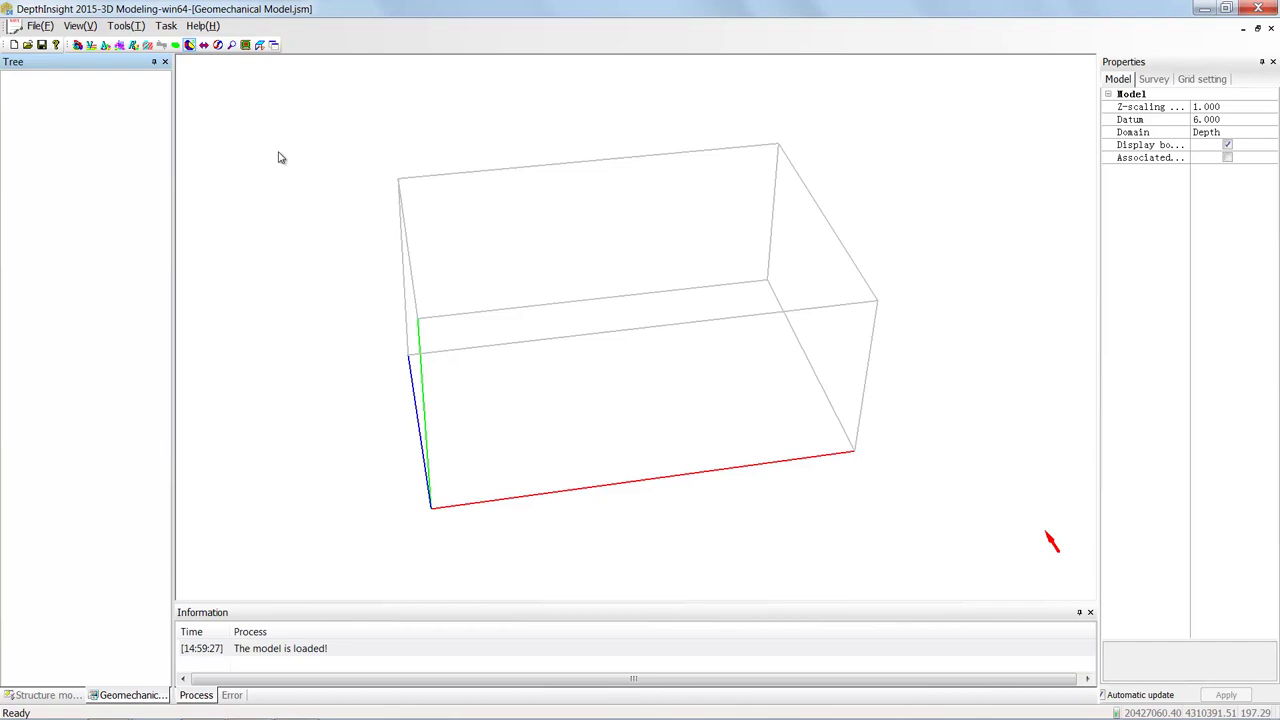
right_click(95, 172)
left_click(142, 180)
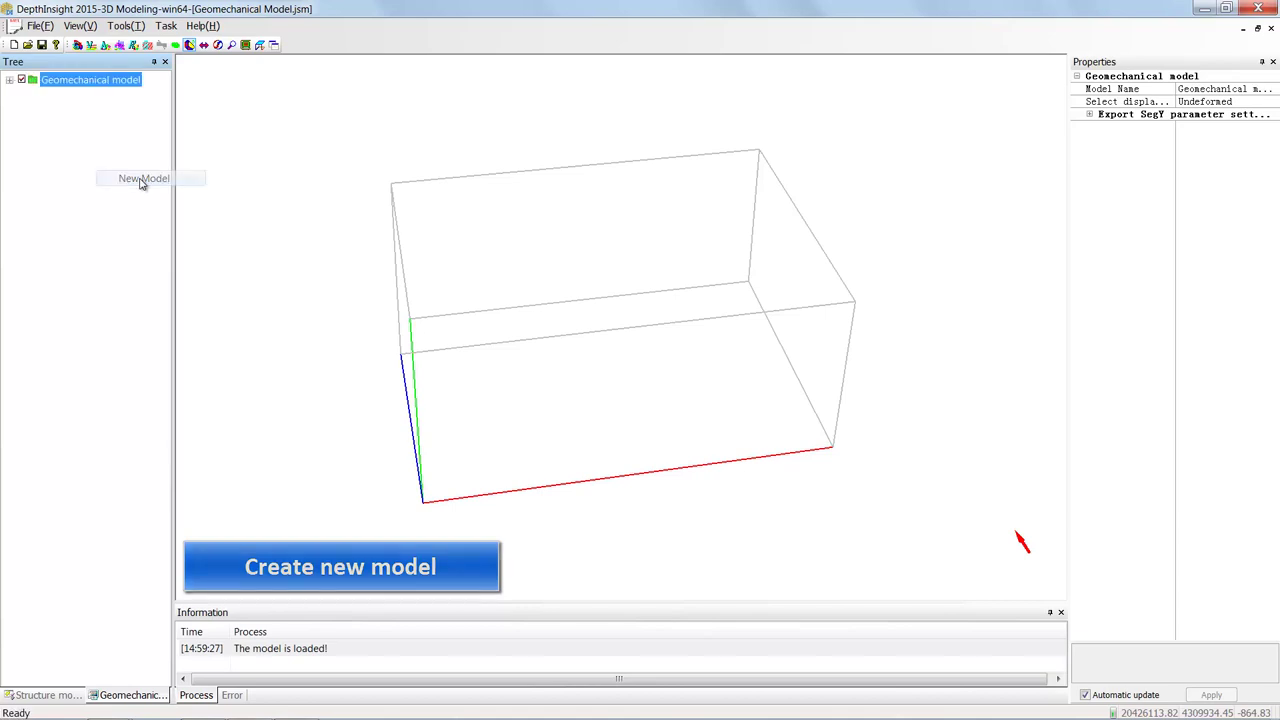
double_click(89, 86)
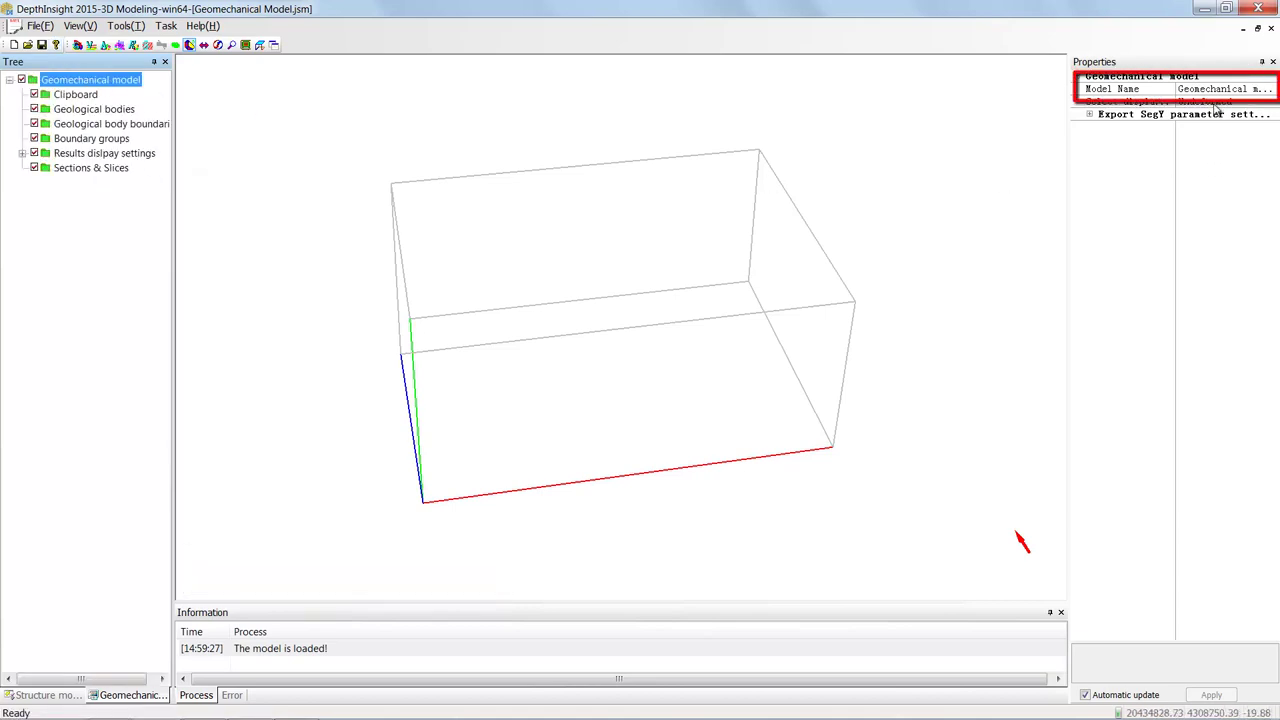
- Rename the new model to 'Geomechanical test' in Properties
left_click(1273, 90)
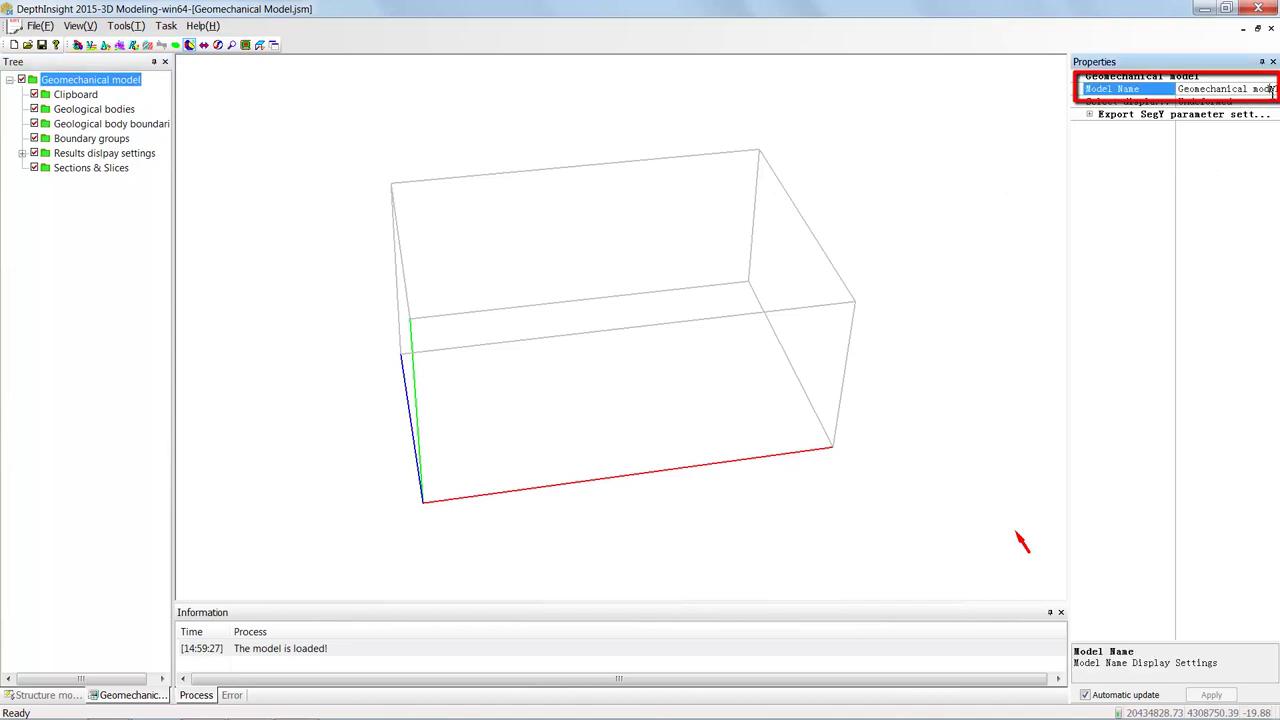
double_click(1265, 89)
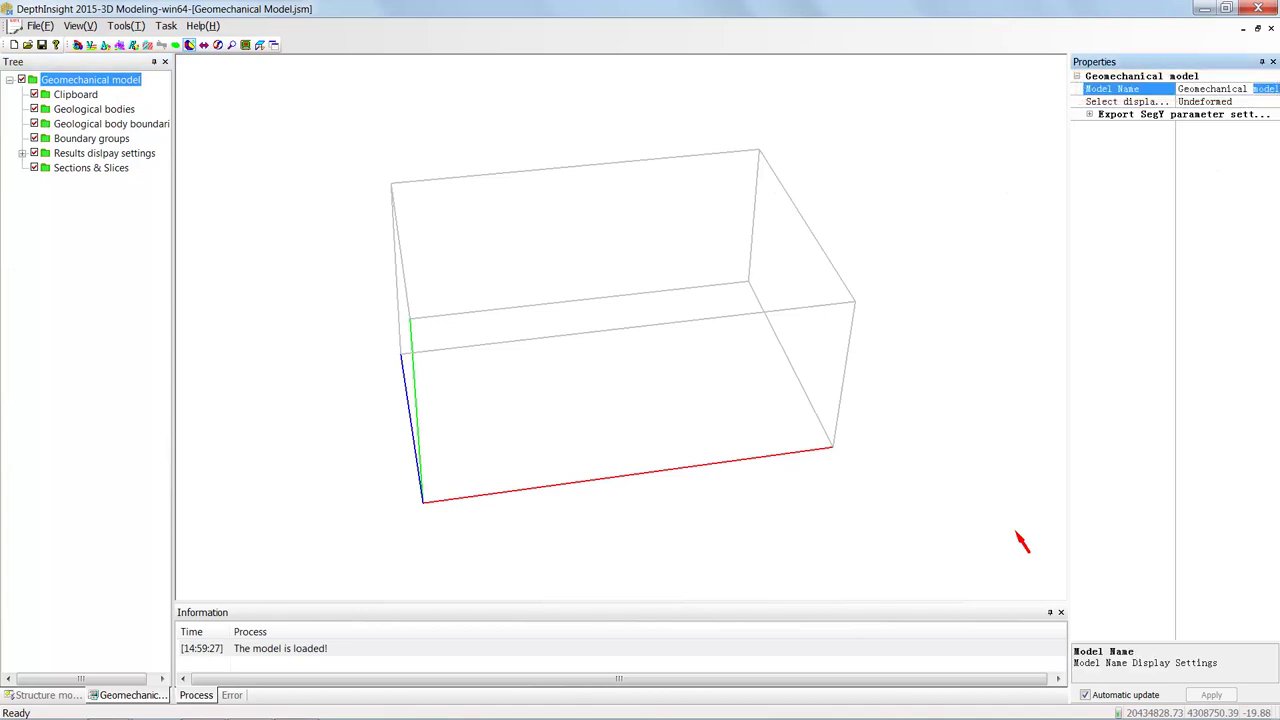
type("test")
left_click(1250, 206)
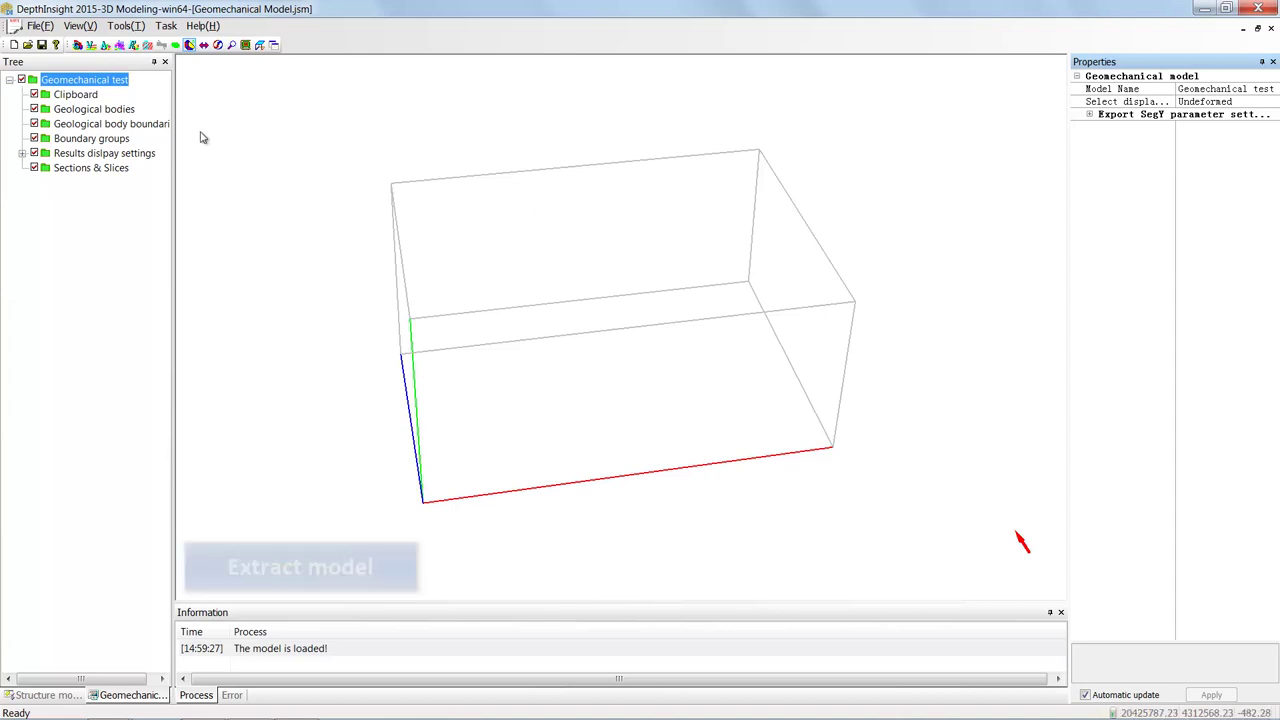
- Extract the geological model into Geomechanical test and orbit the result
right_click(110, 82)
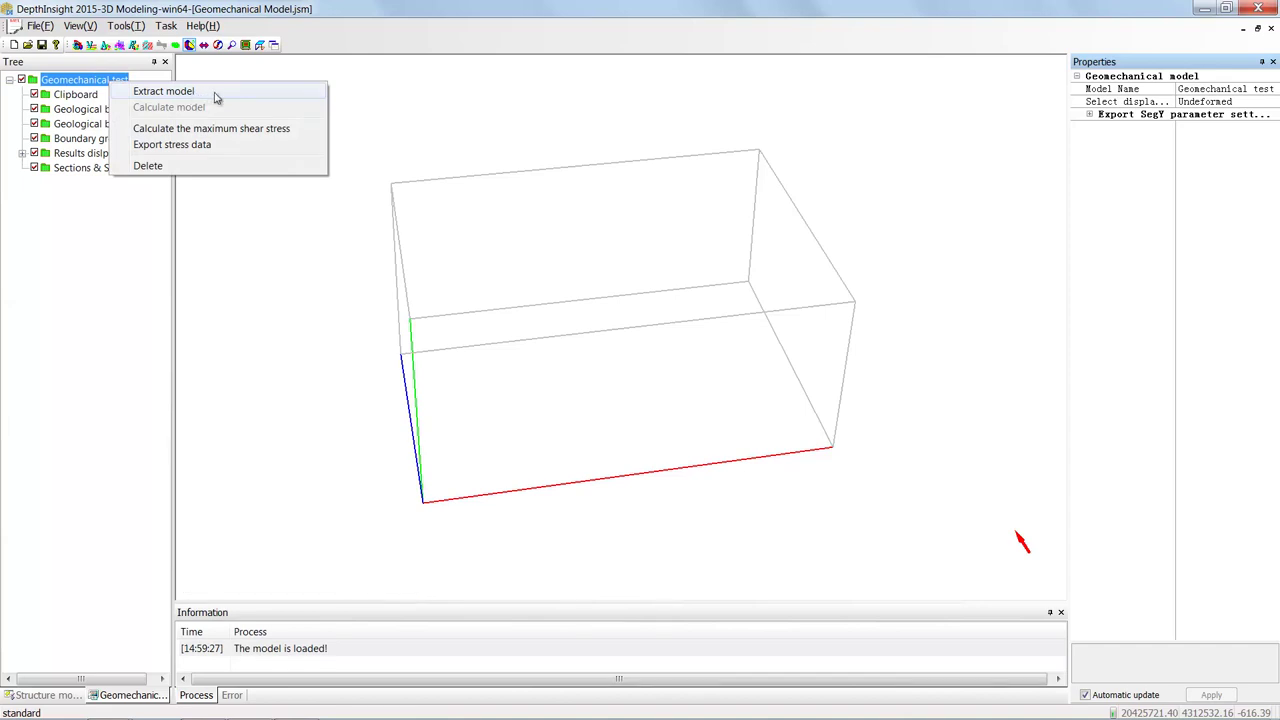
left_click(215, 93)
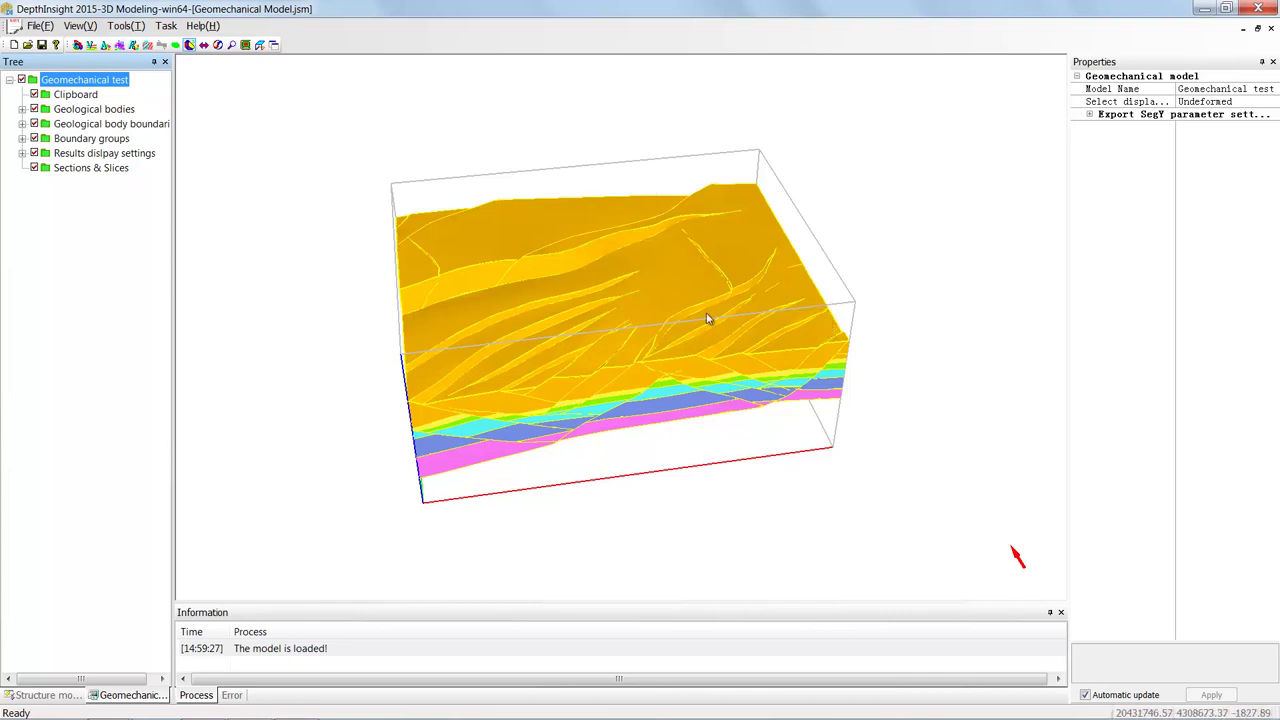
left_click_drag(630, 293, 655, 272)
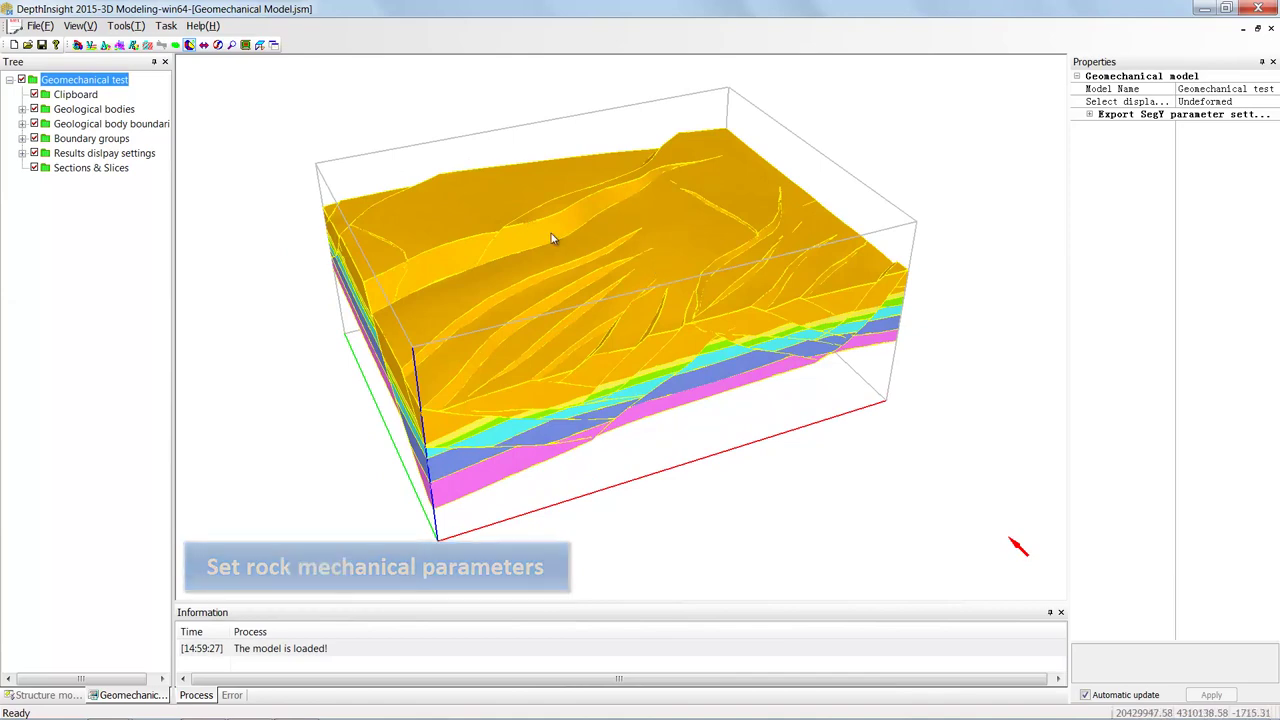
- Expand Geological bodies to T1–T6, expand T1, and show its Density (0.00)
left_click(113, 138)
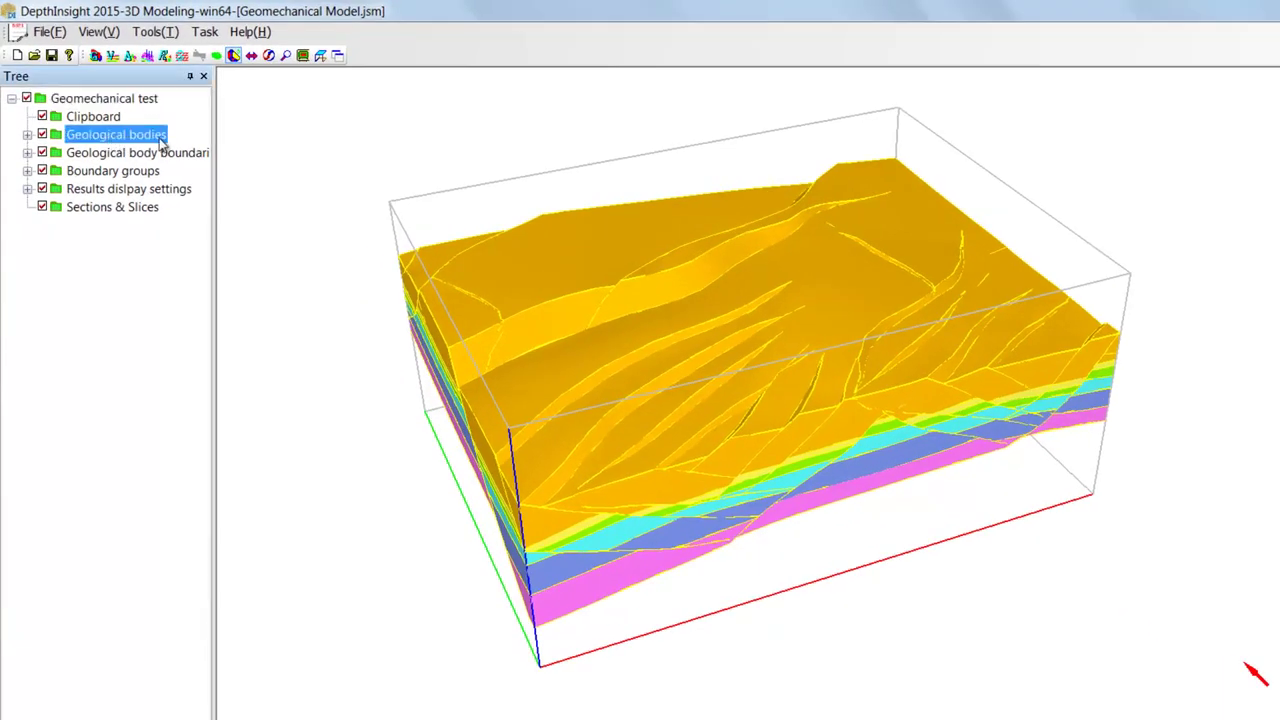
double_click(155, 138)
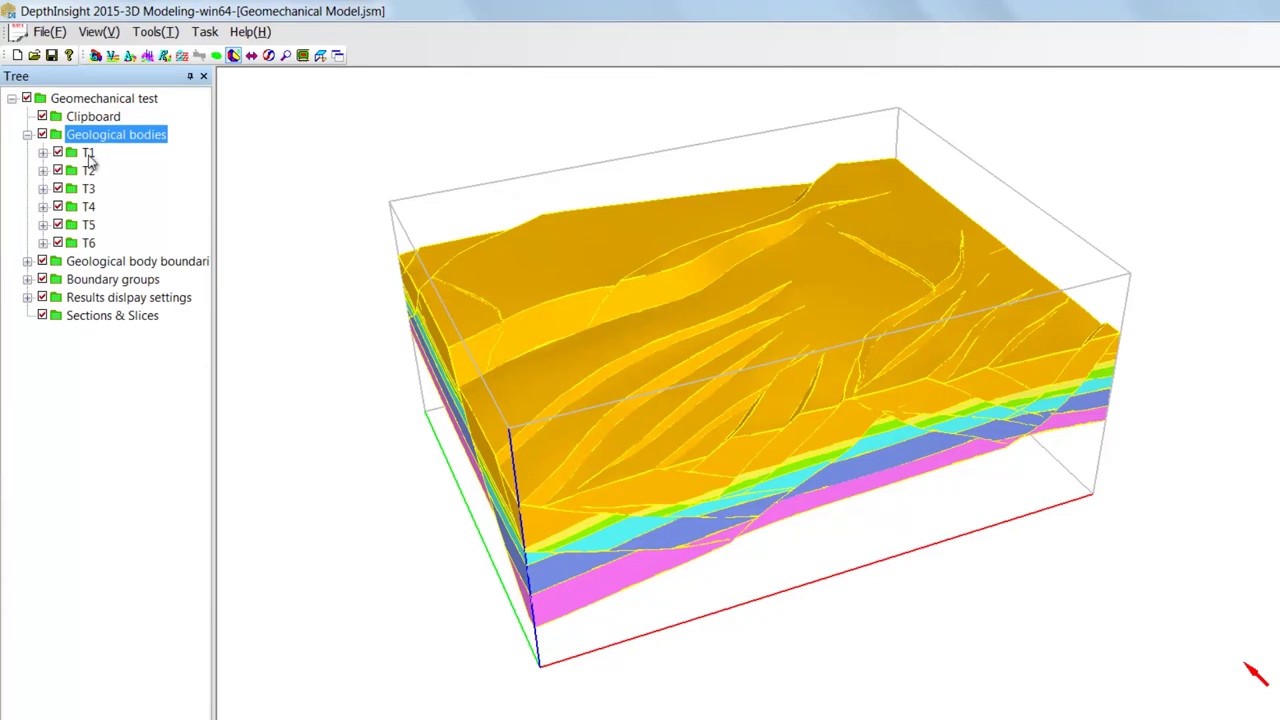
double_click(88, 156)
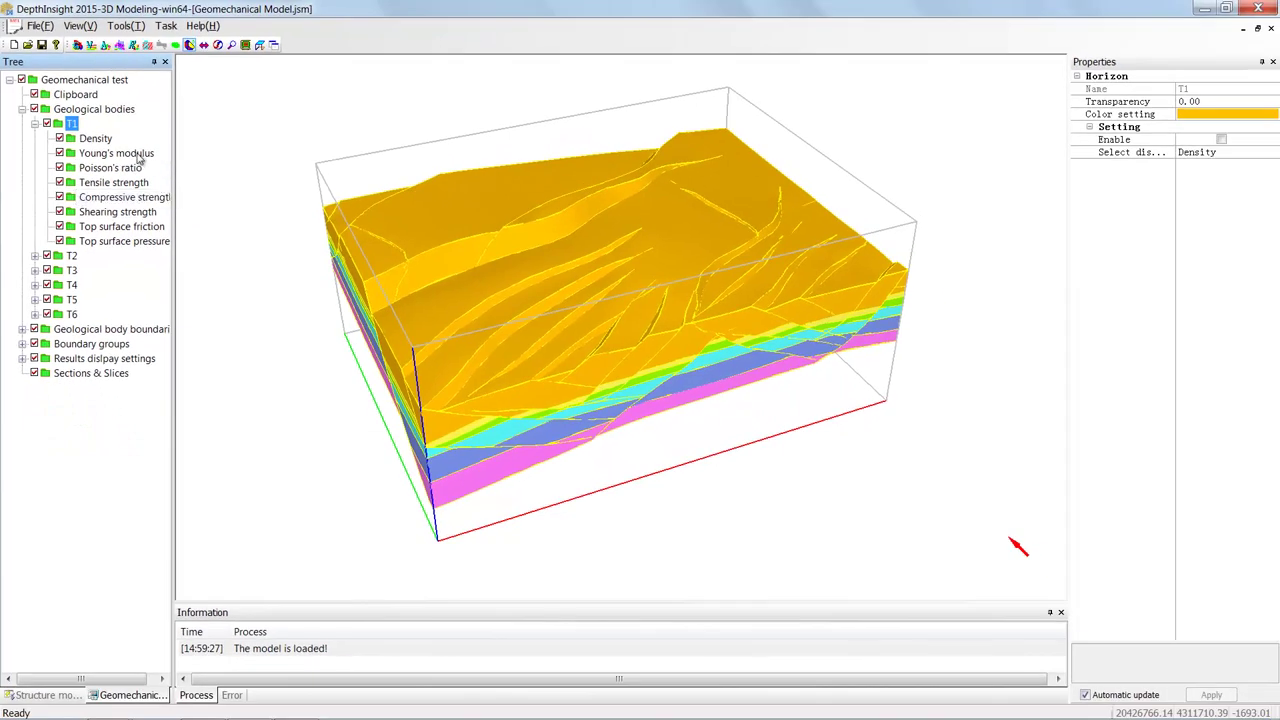
left_click(100, 141)
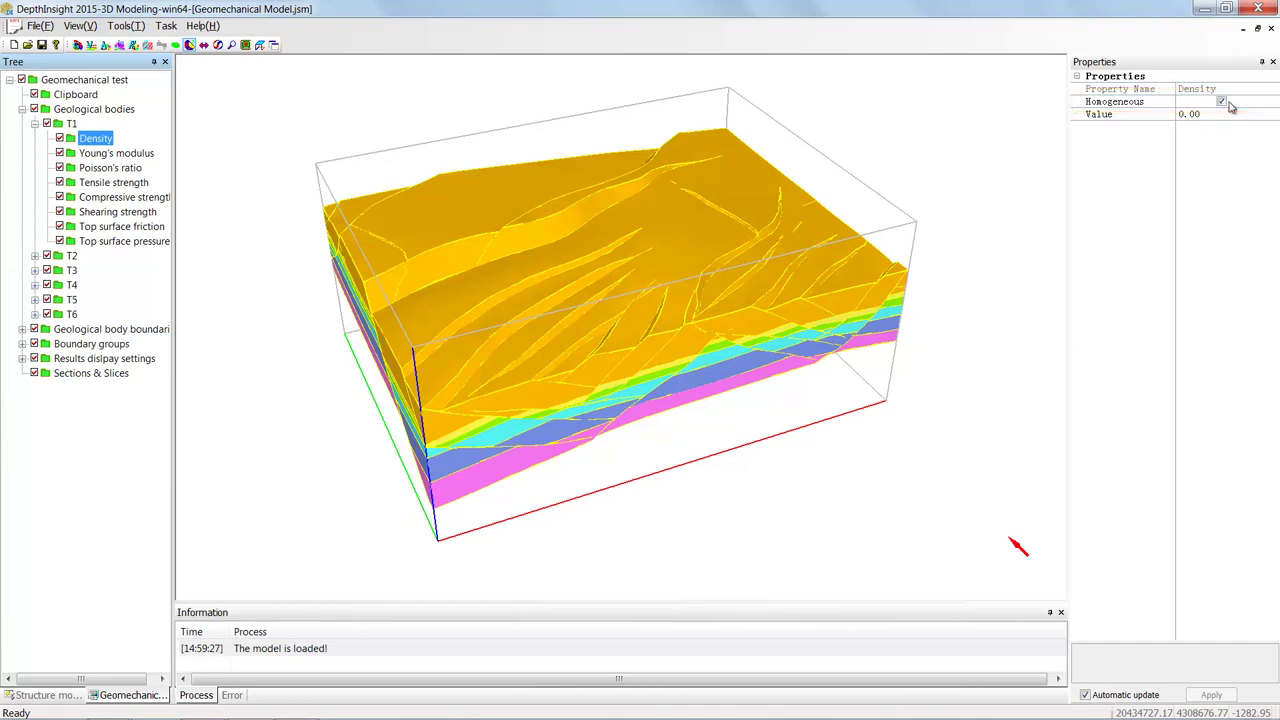
- Give T1 density 2100, Young's modulus 2.0E+010 and Poisson's ratio 0.30
left_click(1154, 118)
type("2")
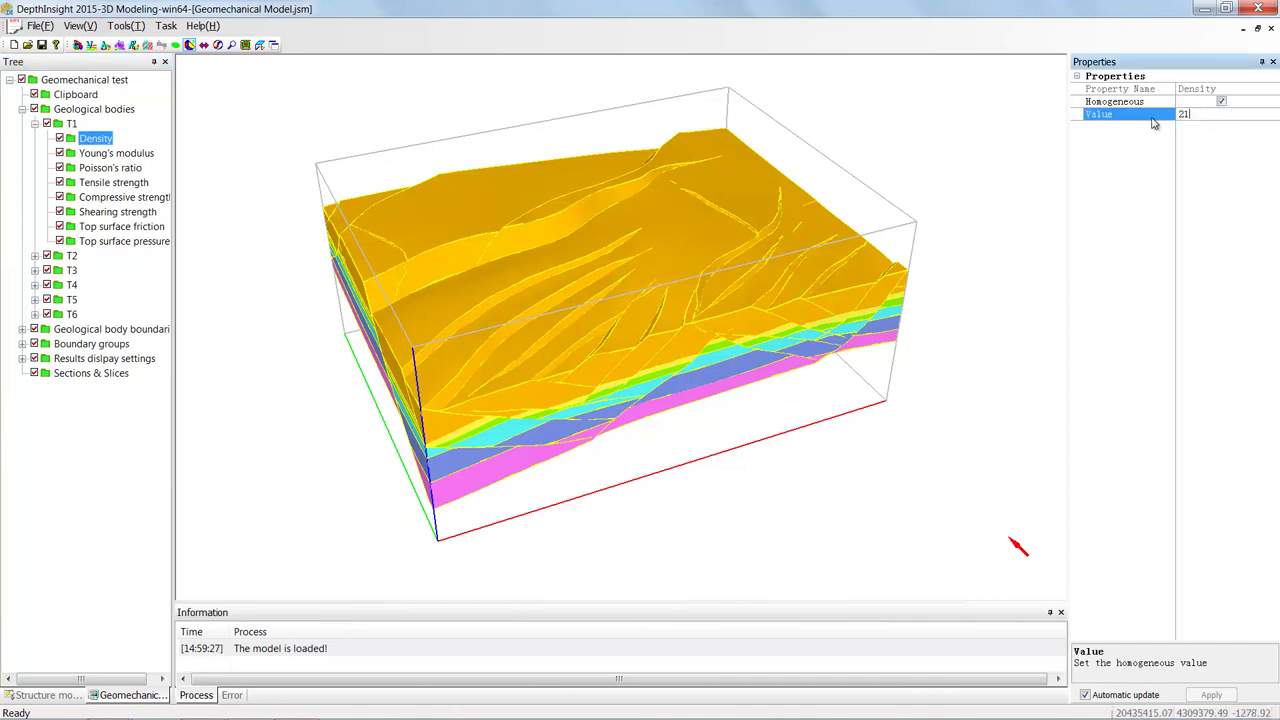
type("100")
left_click(1146, 216)
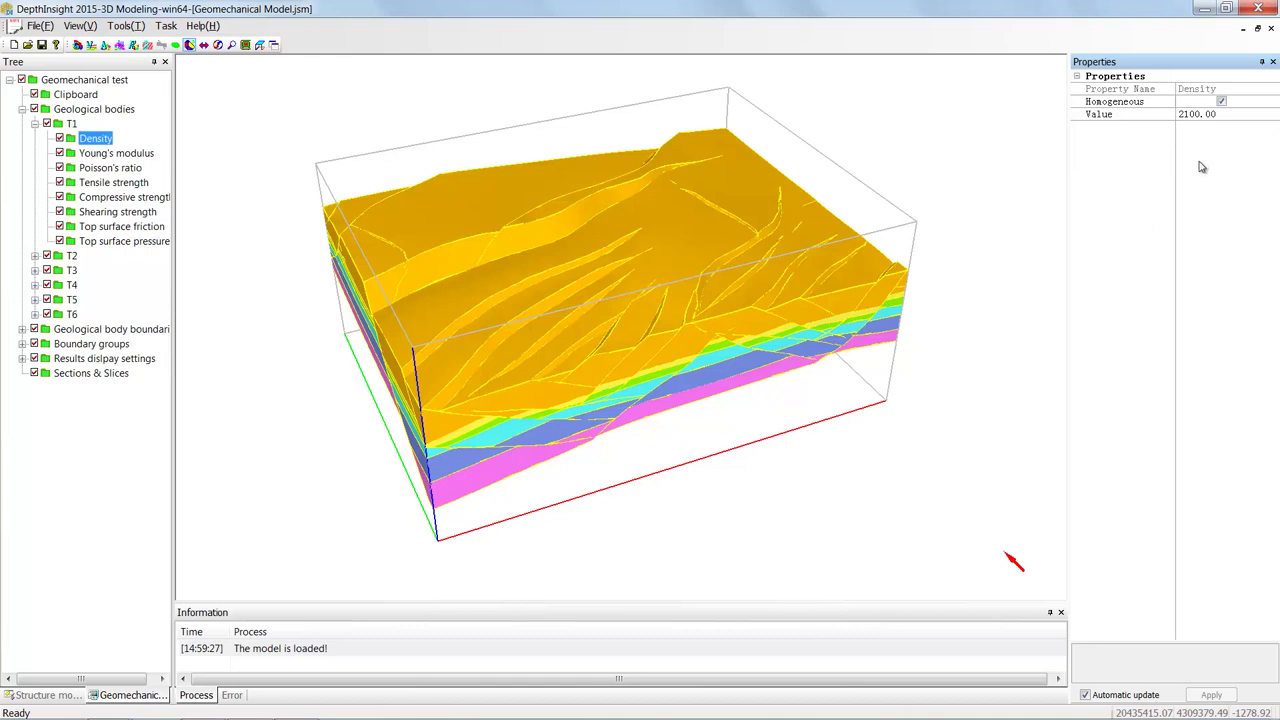
left_click(104, 153)
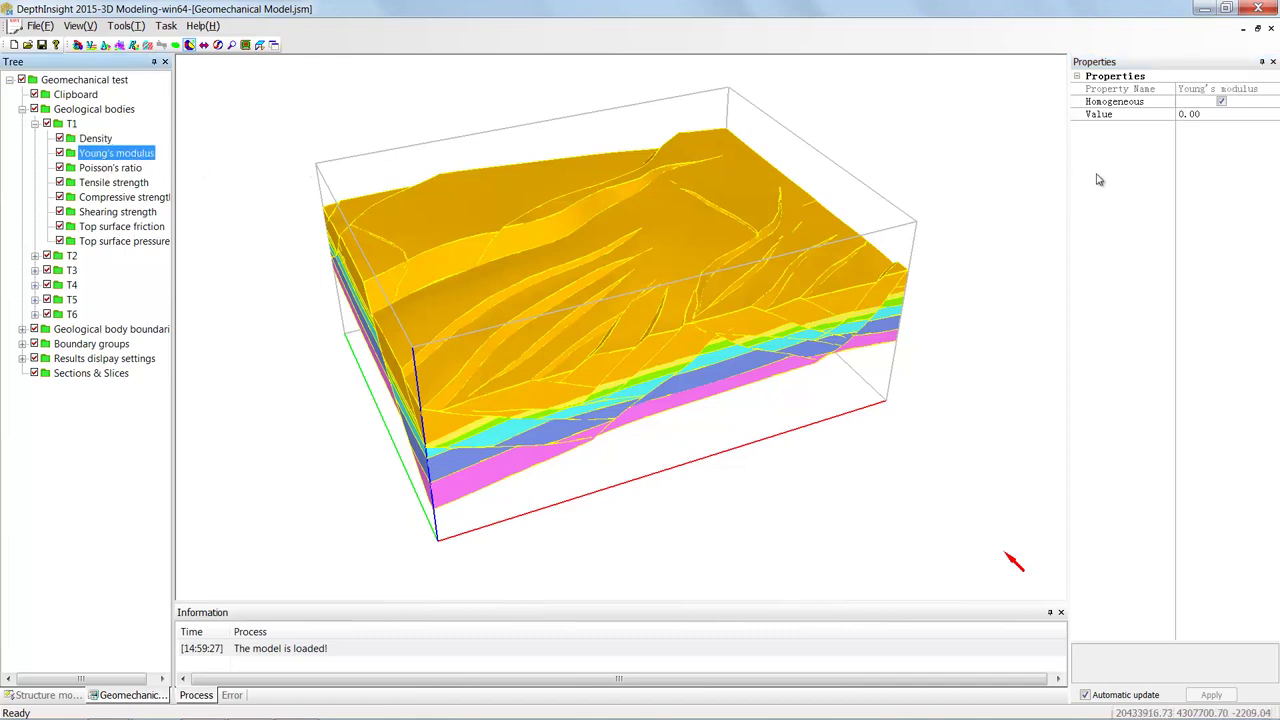
left_click(1205, 115)
type("2.0")
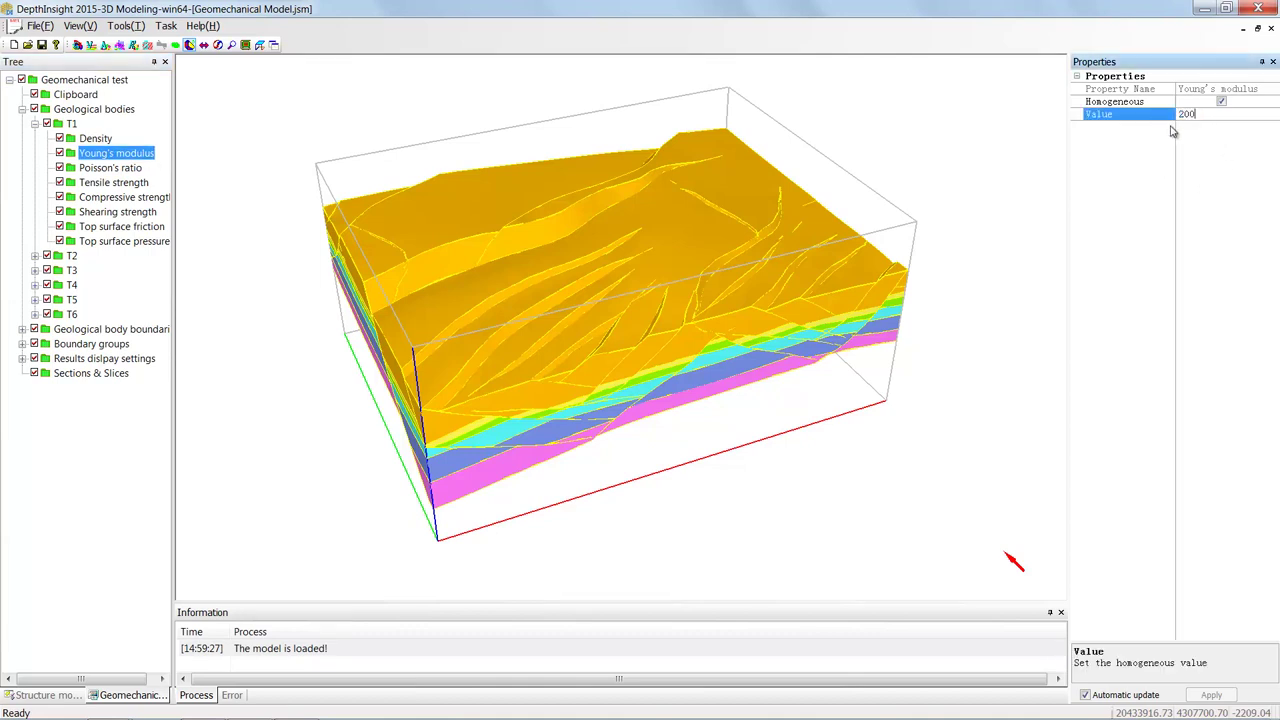
type("0000000000")
key("Return")
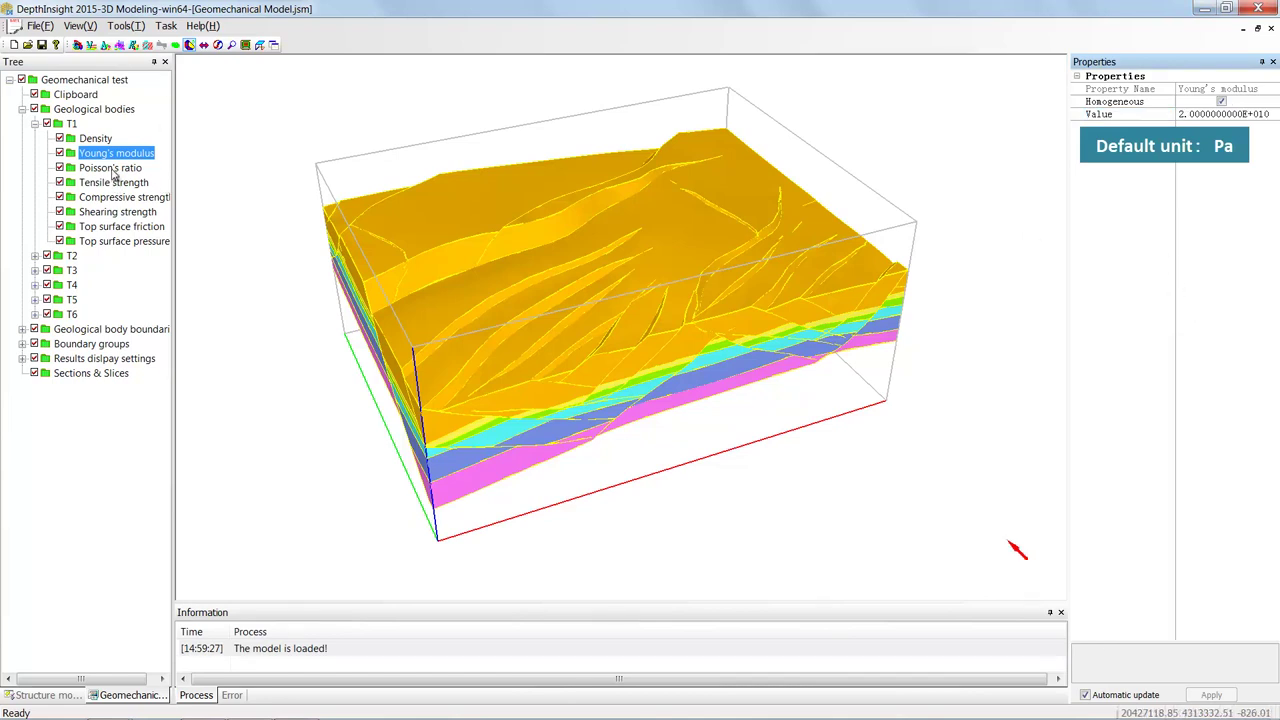
left_click(112, 169)
left_click(1176, 116)
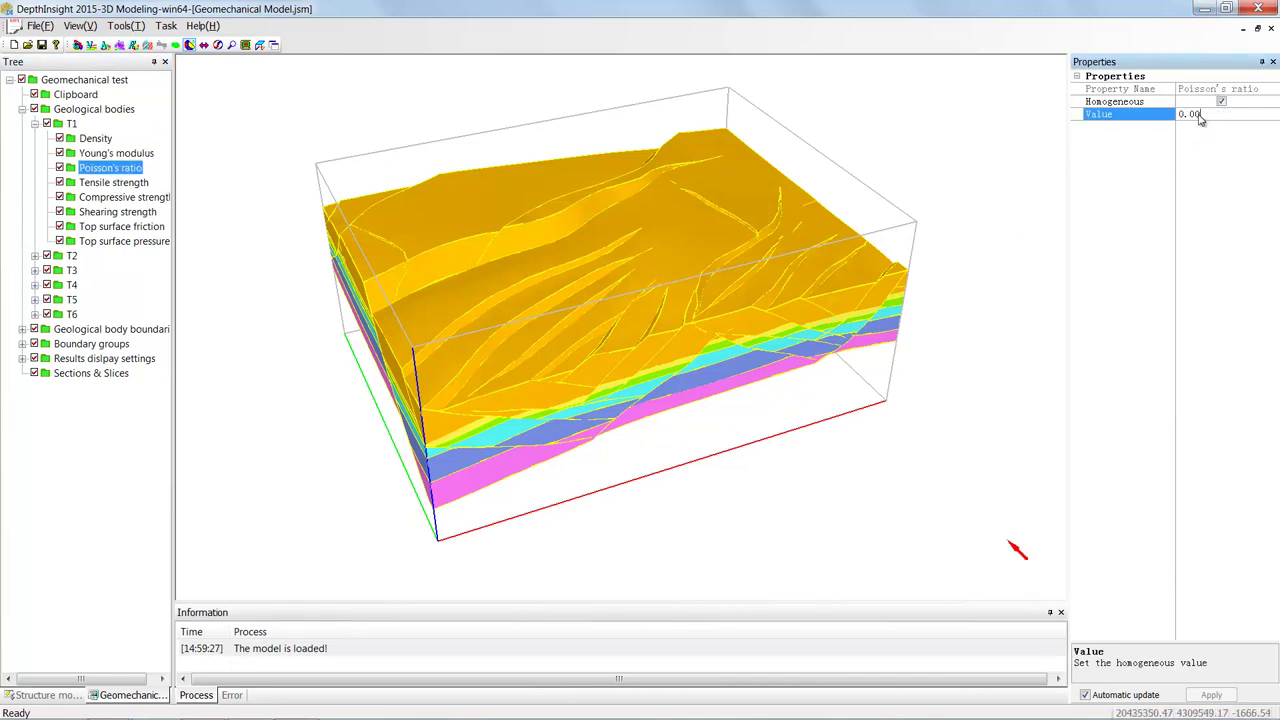
type("0.")
left_click(1149, 241)
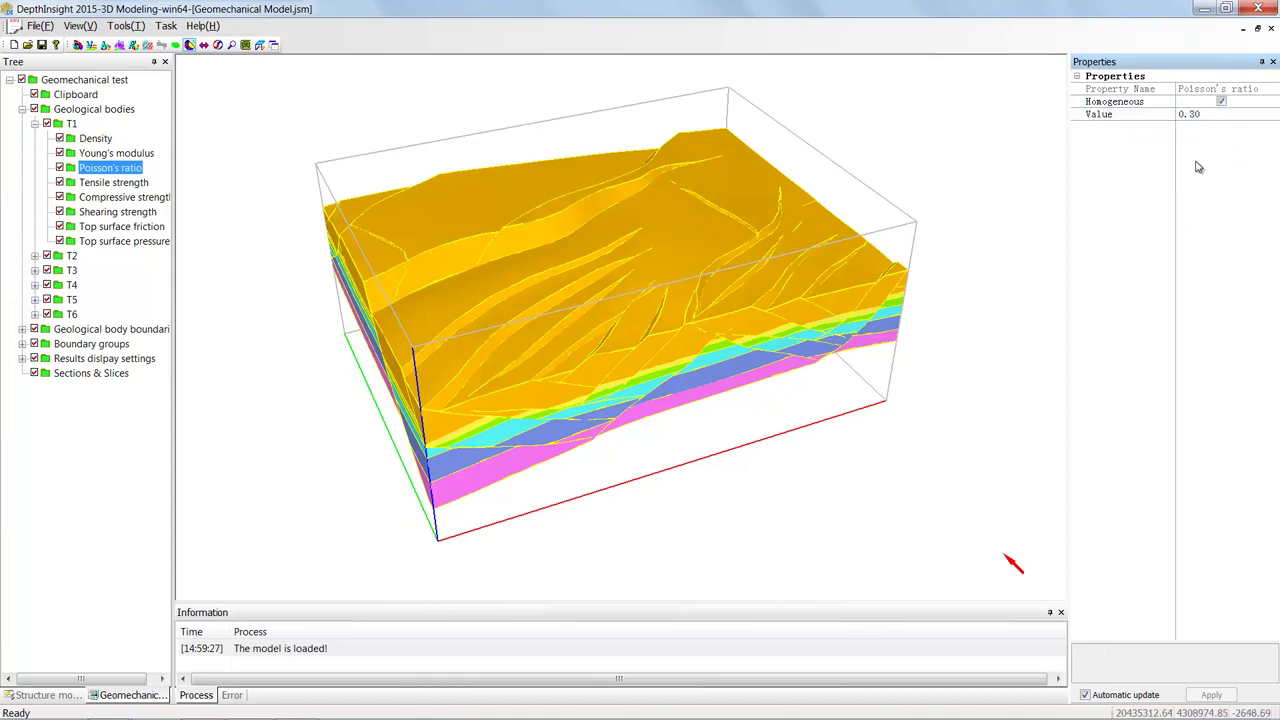
- Collapse T1, expand T2, and show T2's Density settings
left_click(34, 123)
double_click(71, 138)
left_click(95, 152)
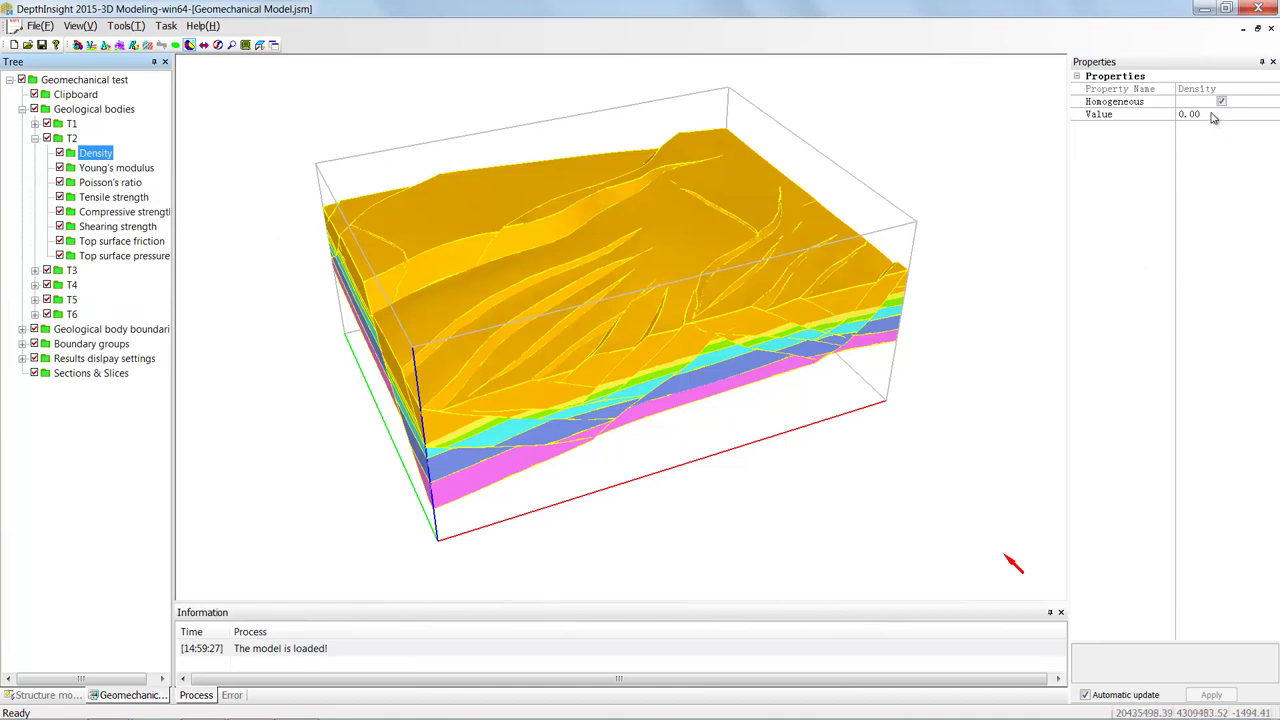
- Set T2's density to 2150 and Young's modulus to 2.0E+010
left_click(1122, 114)
type("2150")
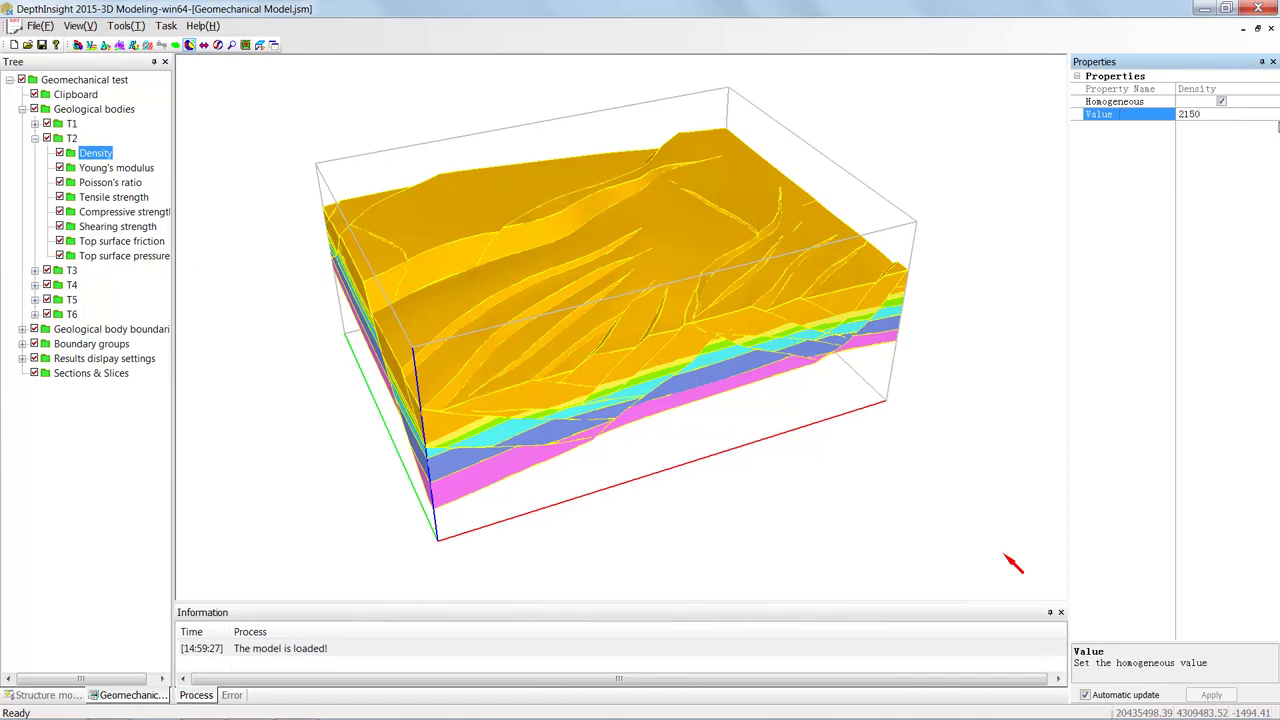
left_click(1237, 224)
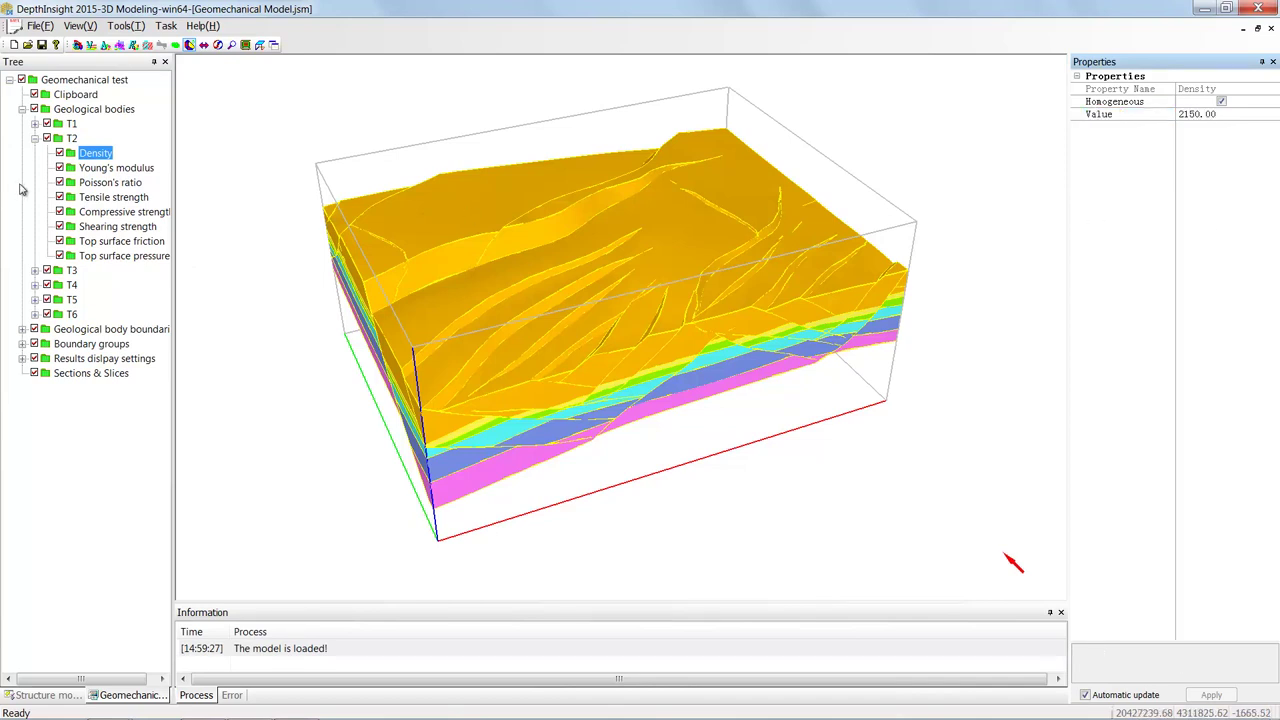
left_click(110, 168)
left_click(1134, 117)
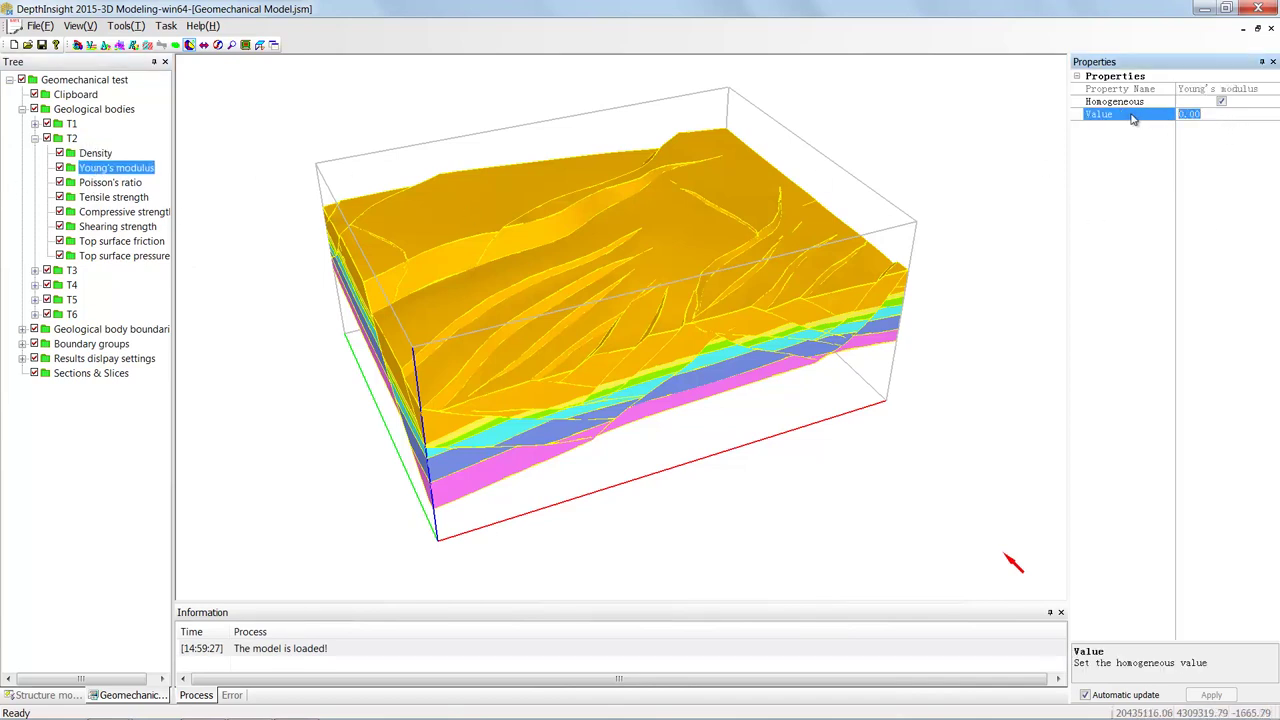
type("2.")
type("0000000000")
left_click(1126, 194)
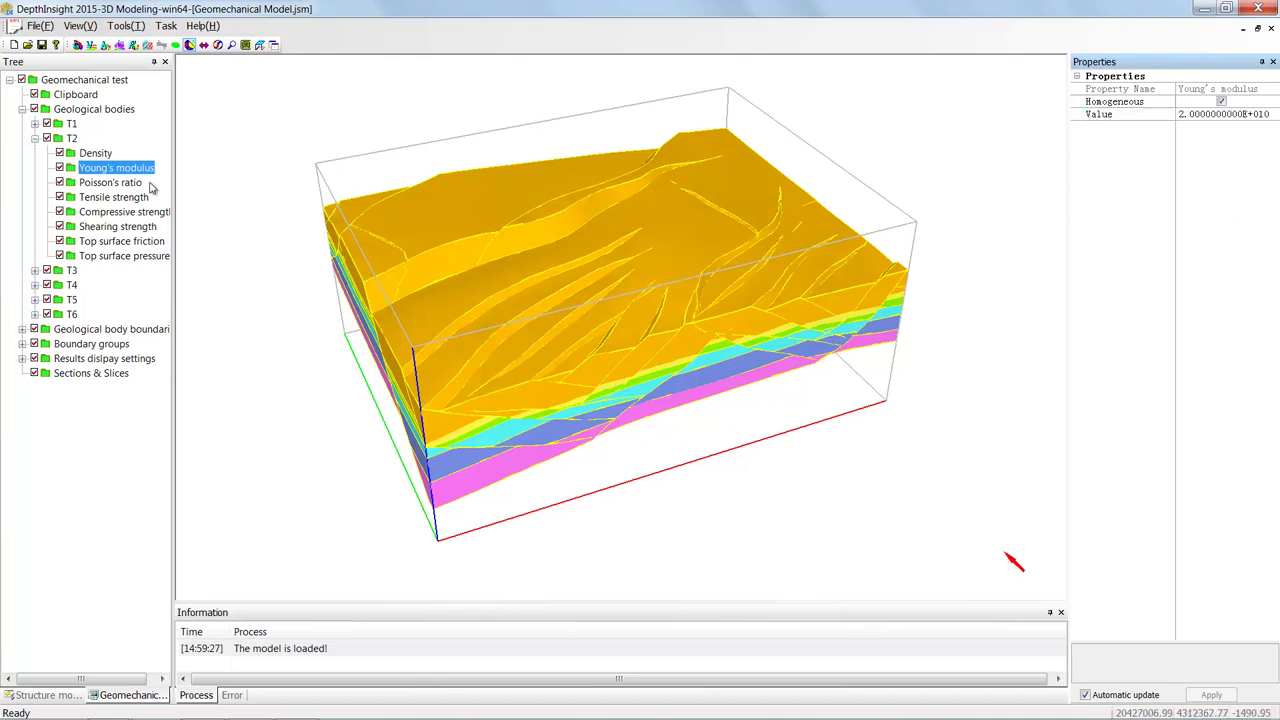
- Set T2's Poisson's ratio to 0.30, collapse T2, and show Geological bodies settings
left_click(110, 183)
left_click(1208, 118)
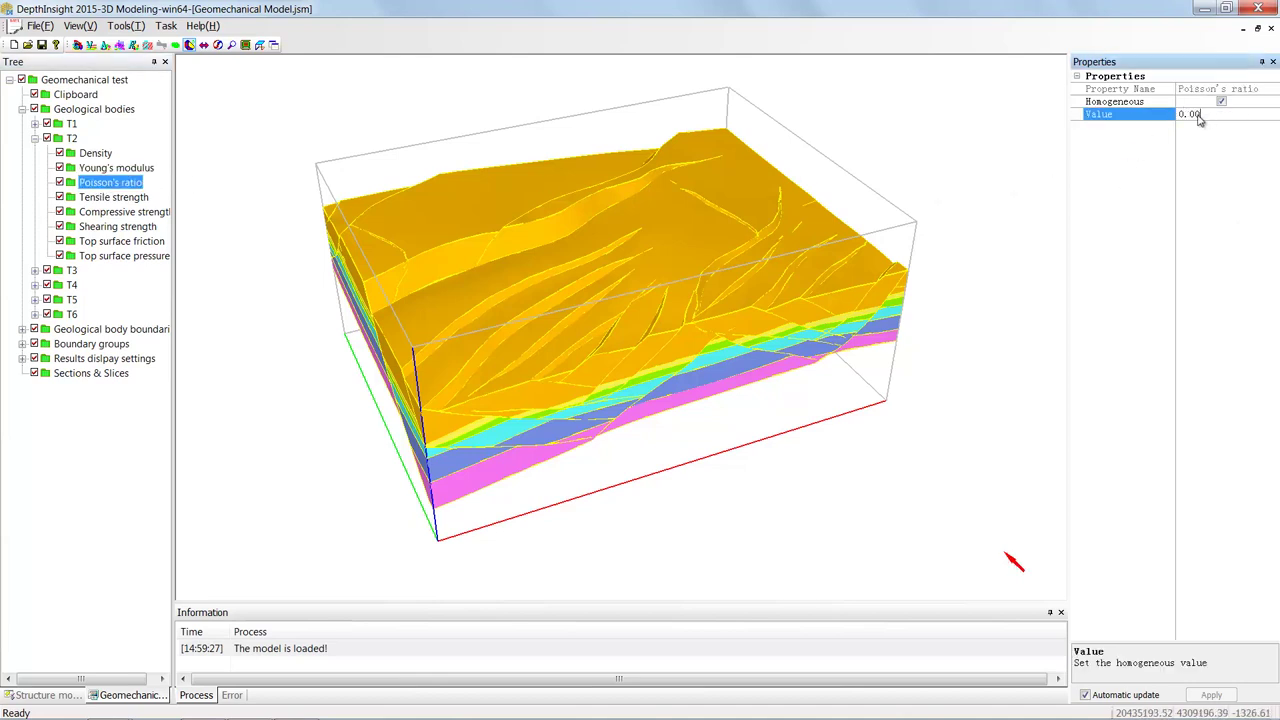
double_click(1193, 116)
left_click(1160, 207)
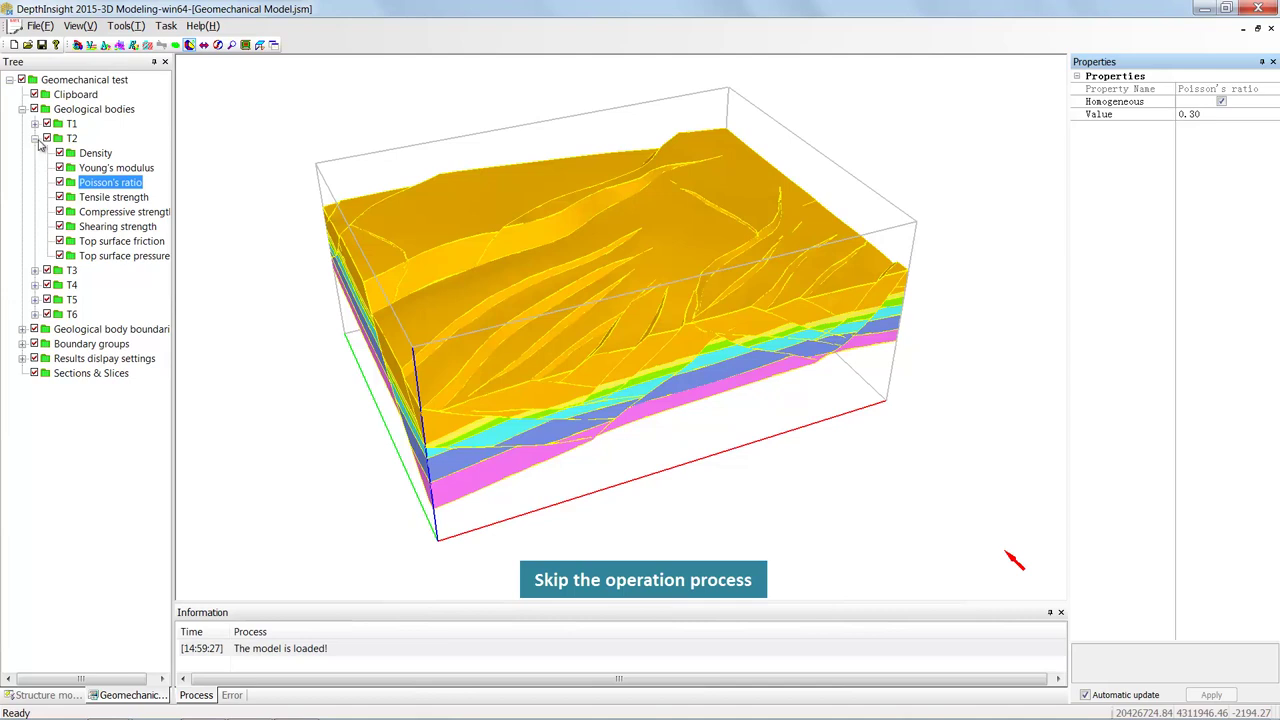
left_click(35, 138)
left_click(94, 109)
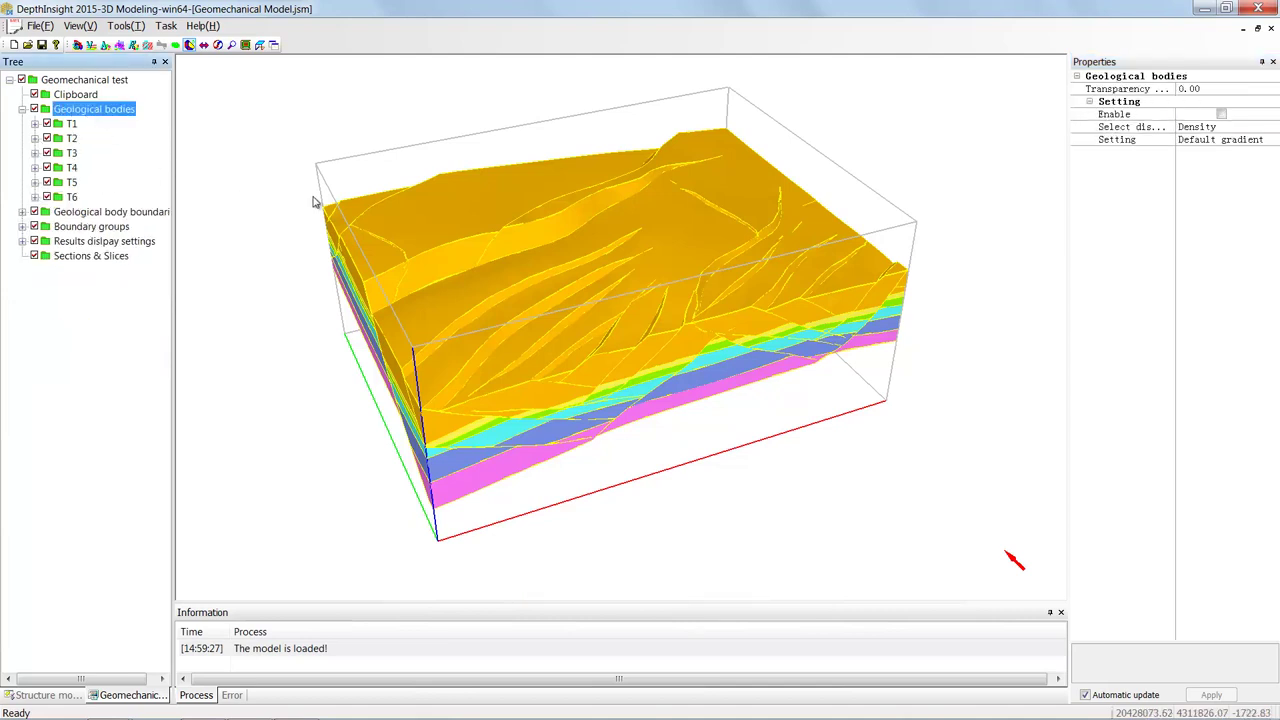
- Export the homogeneous mechanical parameters as RockParameter1.dat
right_click(118, 114)
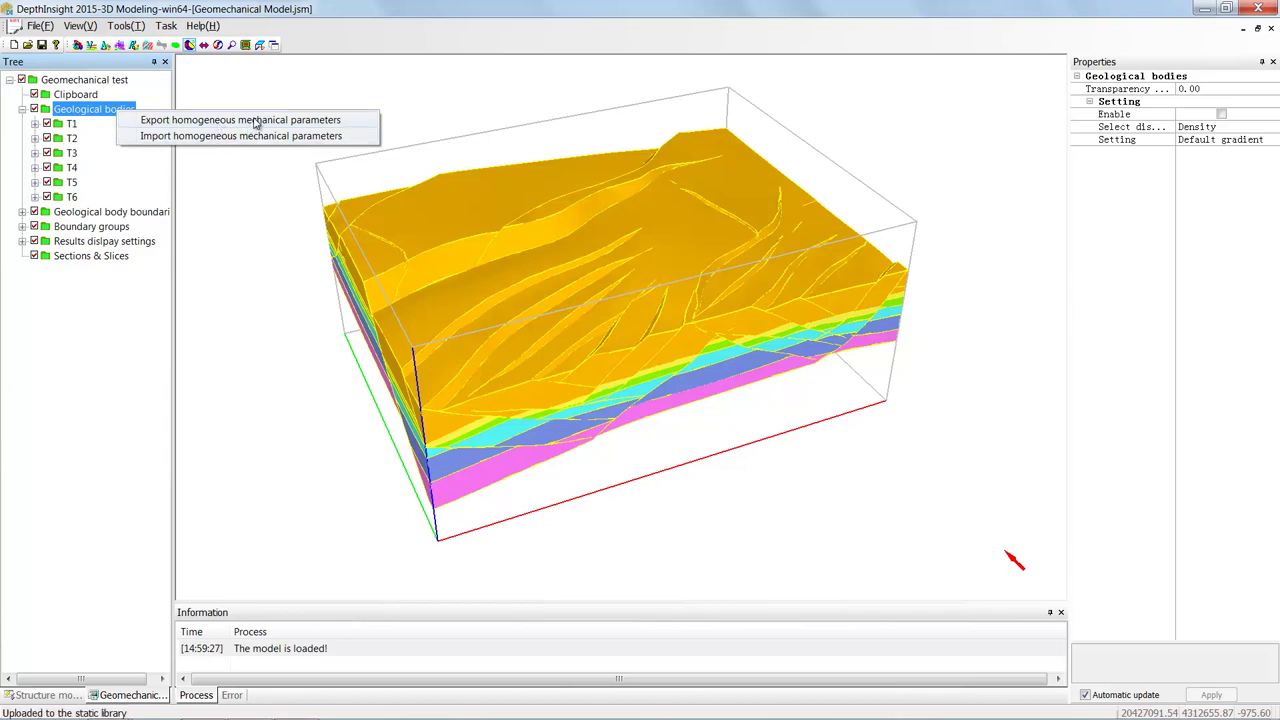
left_click(256, 120)
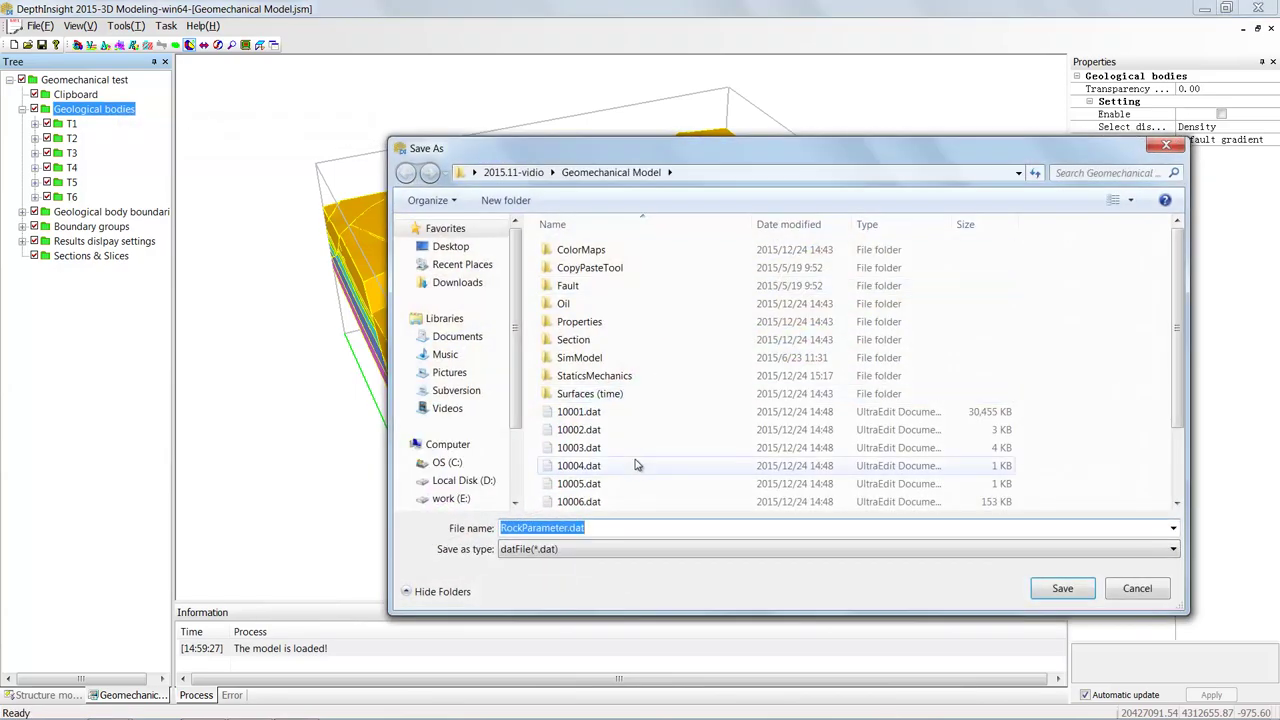
left_click(568, 530)
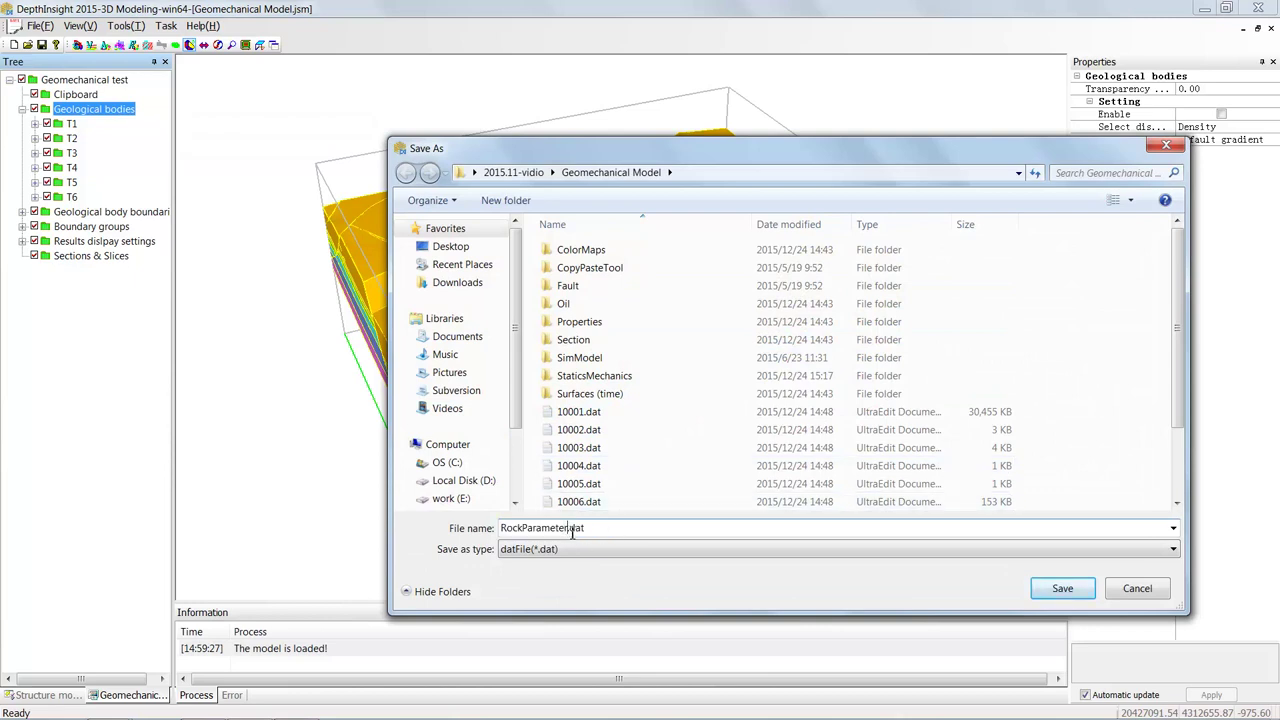
type("1")
left_click(1056, 592)
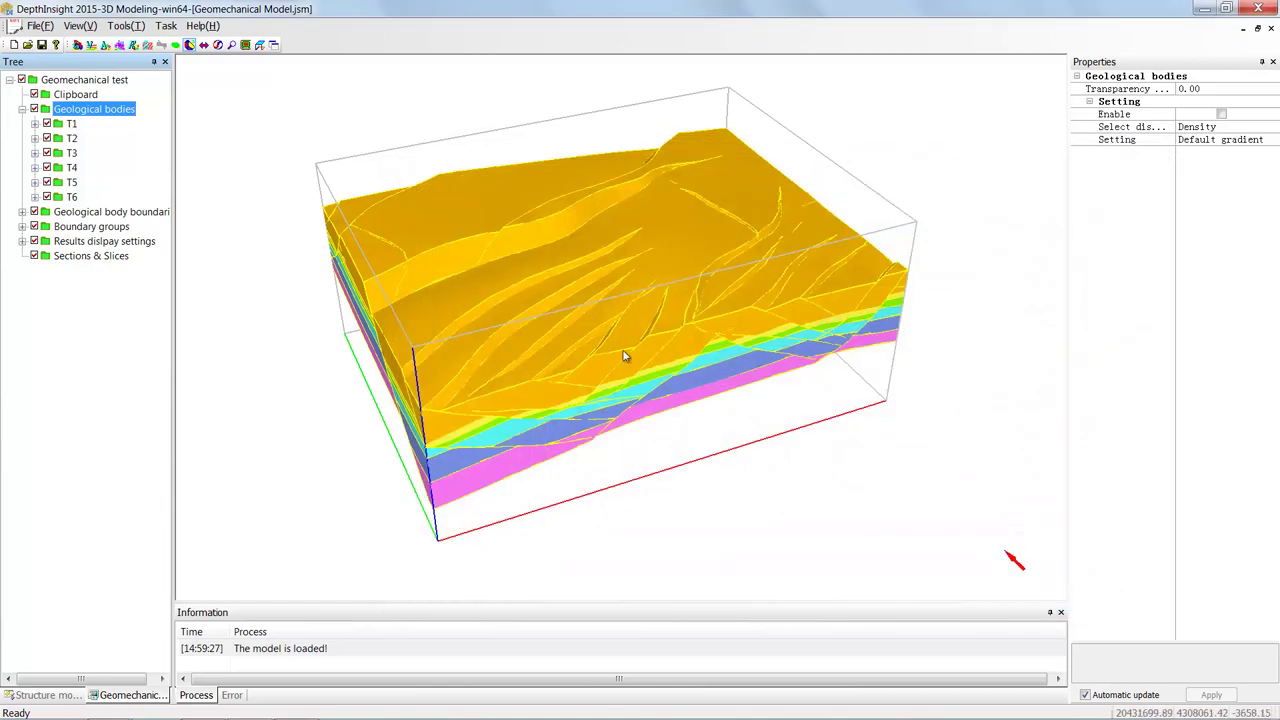
- Import homogeneous mechanical parameters from RockParameter.dat into the geological bodies
right_click(96, 112)
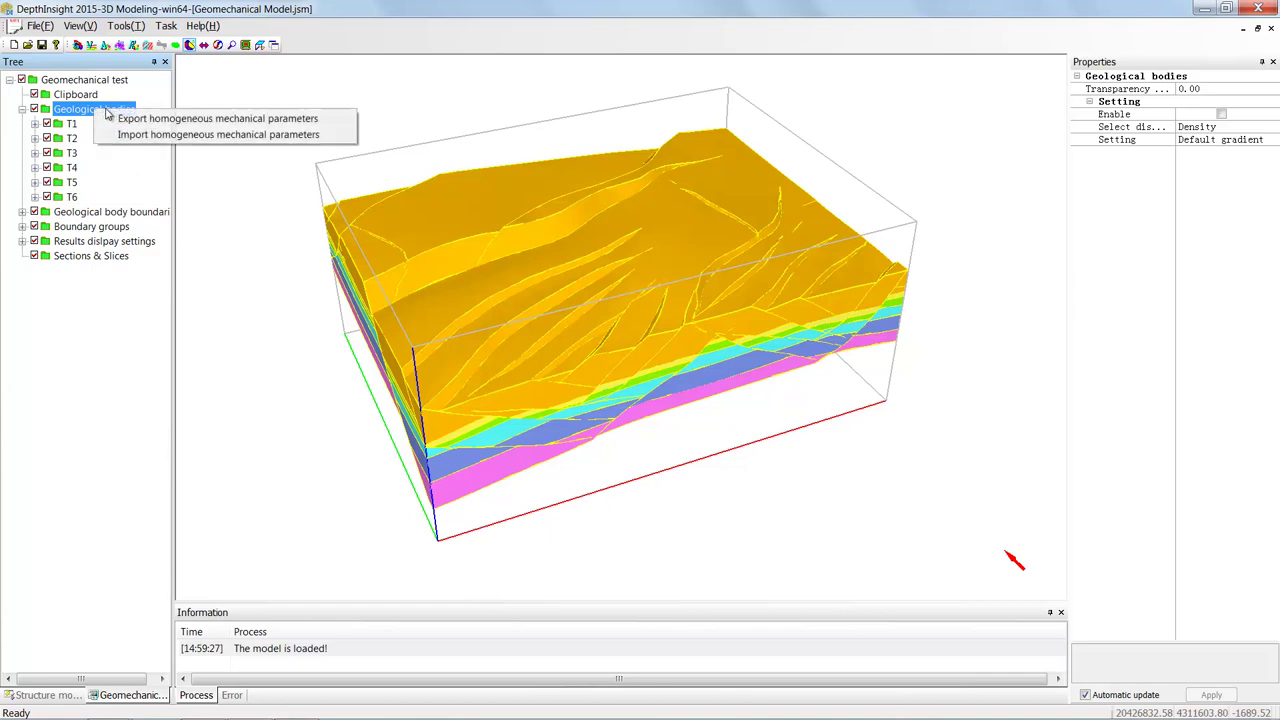
left_click(183, 136)
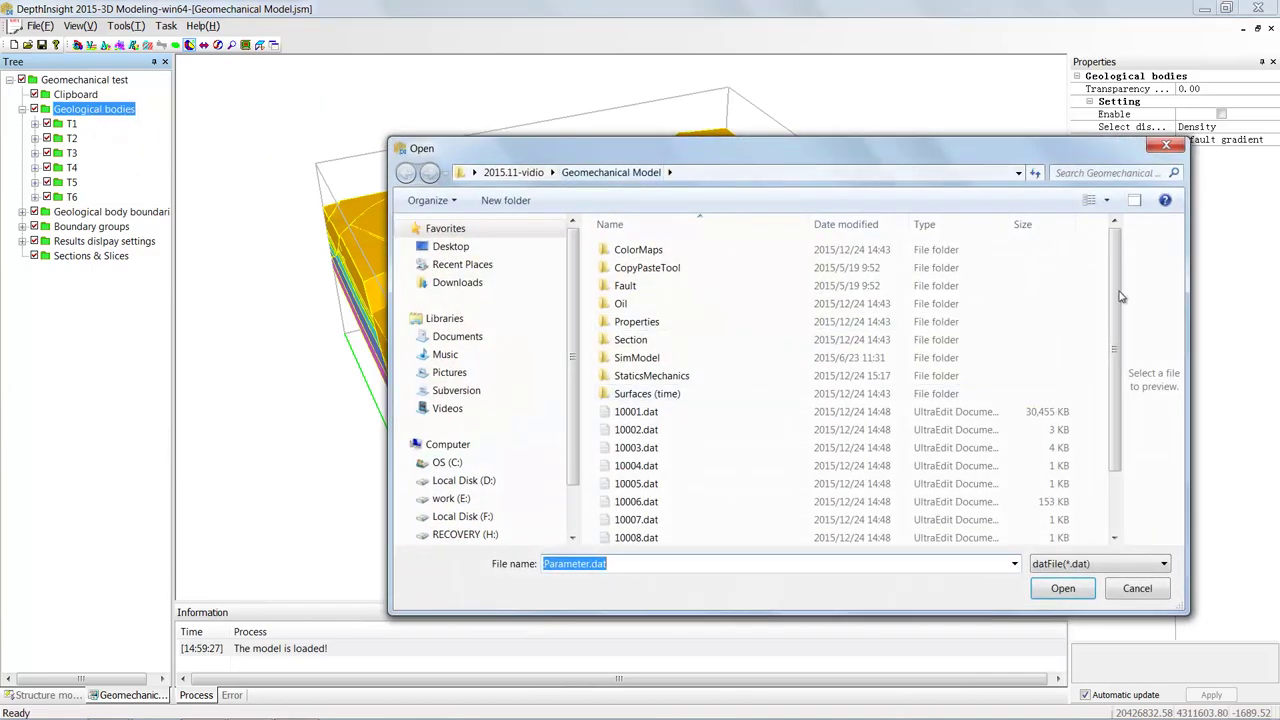
left_click_drag(1120, 298, 1117, 405)
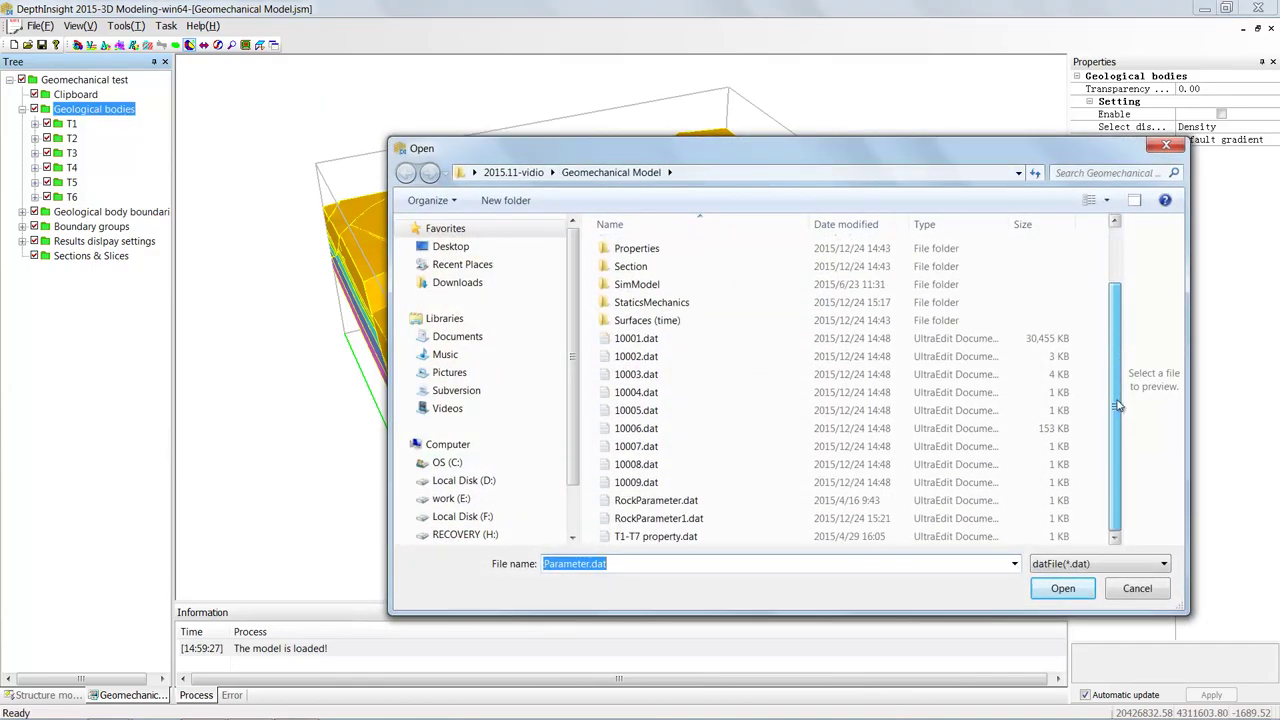
left_click(751, 504)
left_click(1063, 590)
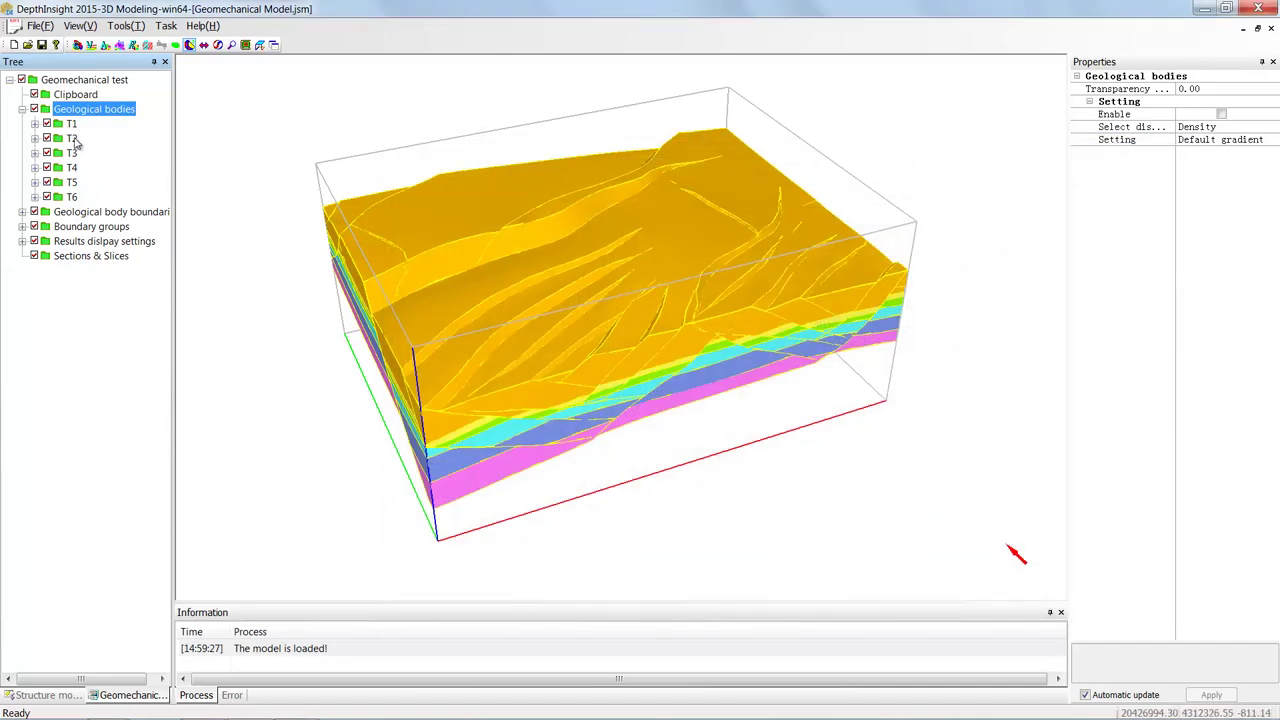
- Inspect T2's imported Poisson's ratio (0.26), Young's modulus and density
double_click(72, 138)
left_click(111, 183)
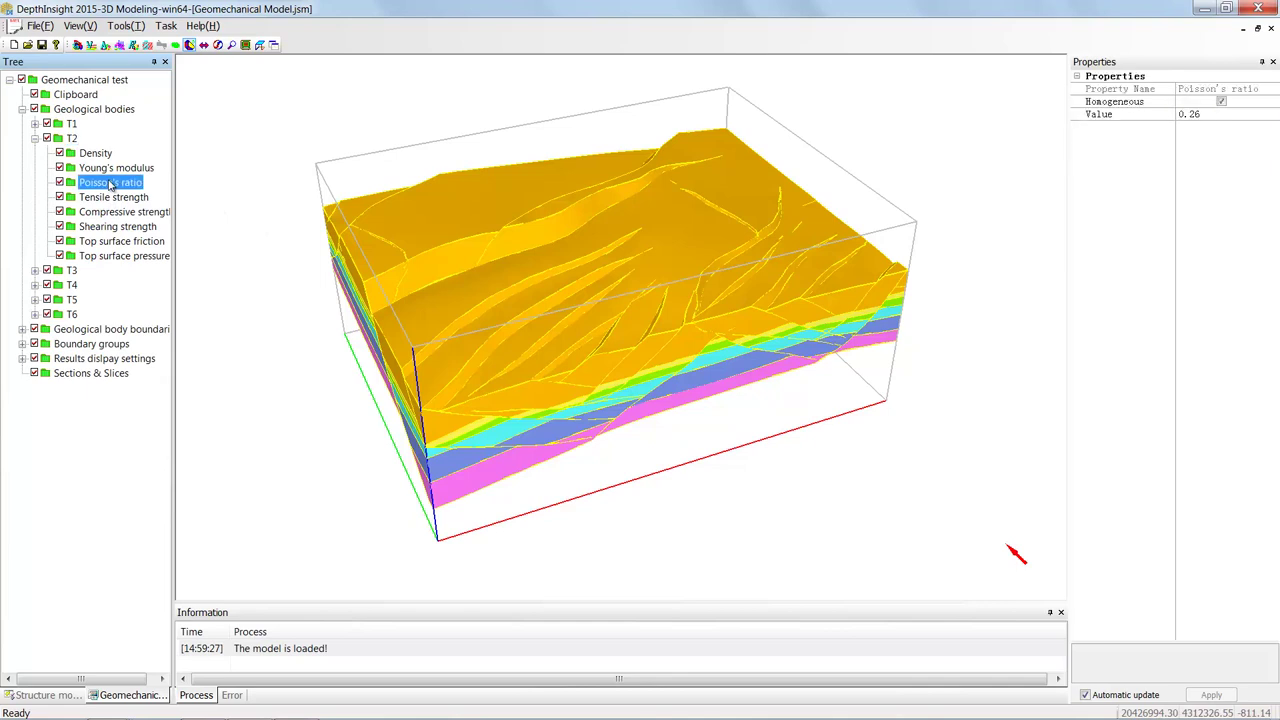
left_click(111, 169)
left_click(107, 154)
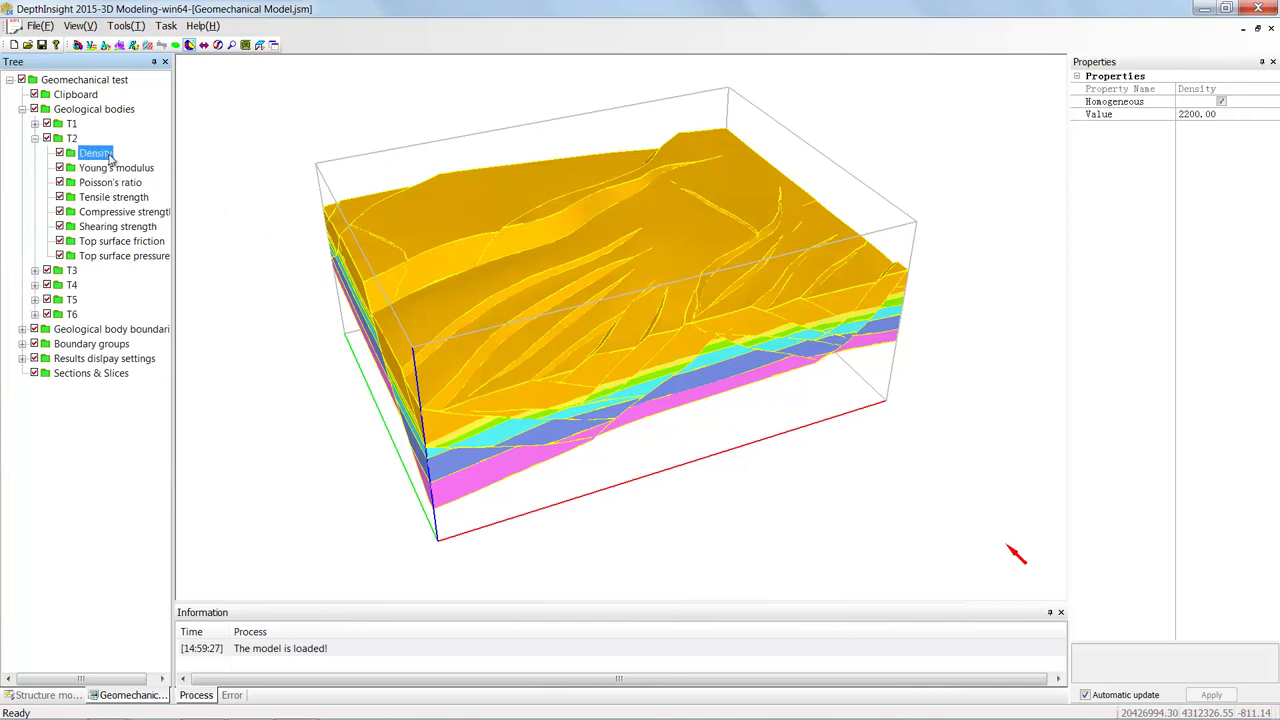
- Check T4's density 2250 and Poisson's ratio 0.27, then show T1's density 2150
double_click(72, 286)
left_click(95, 301)
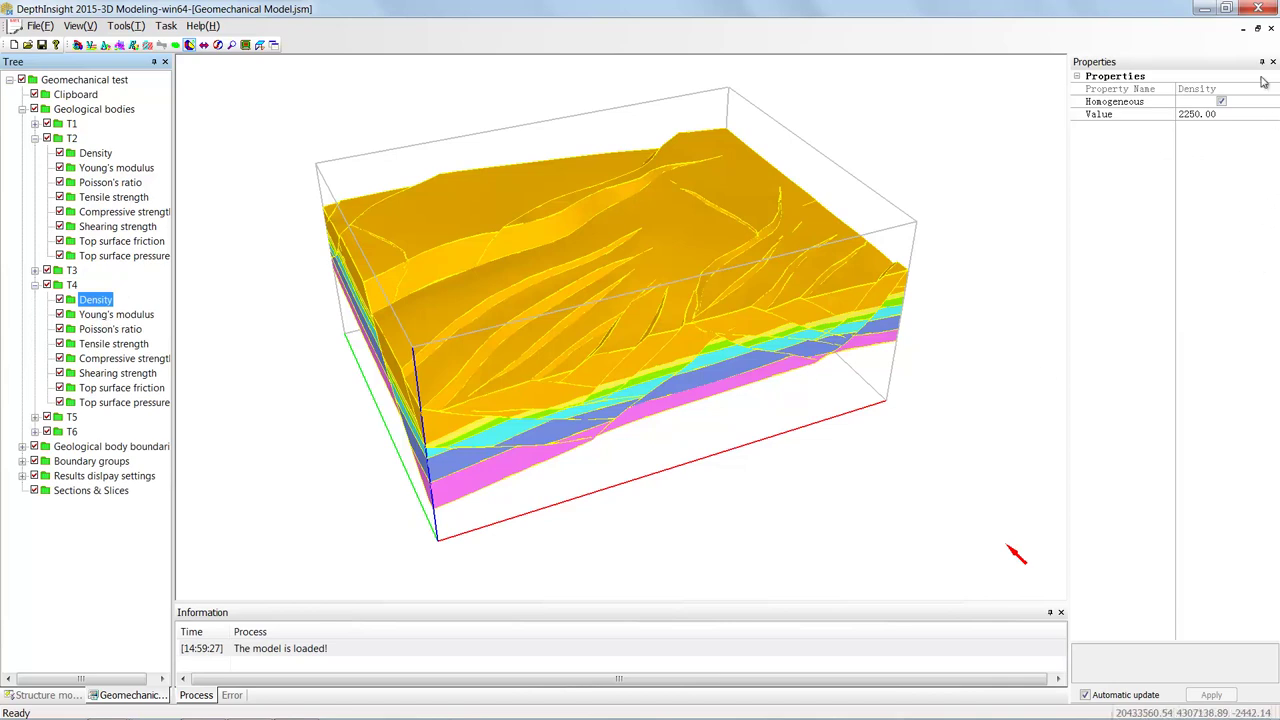
left_click(94, 316)
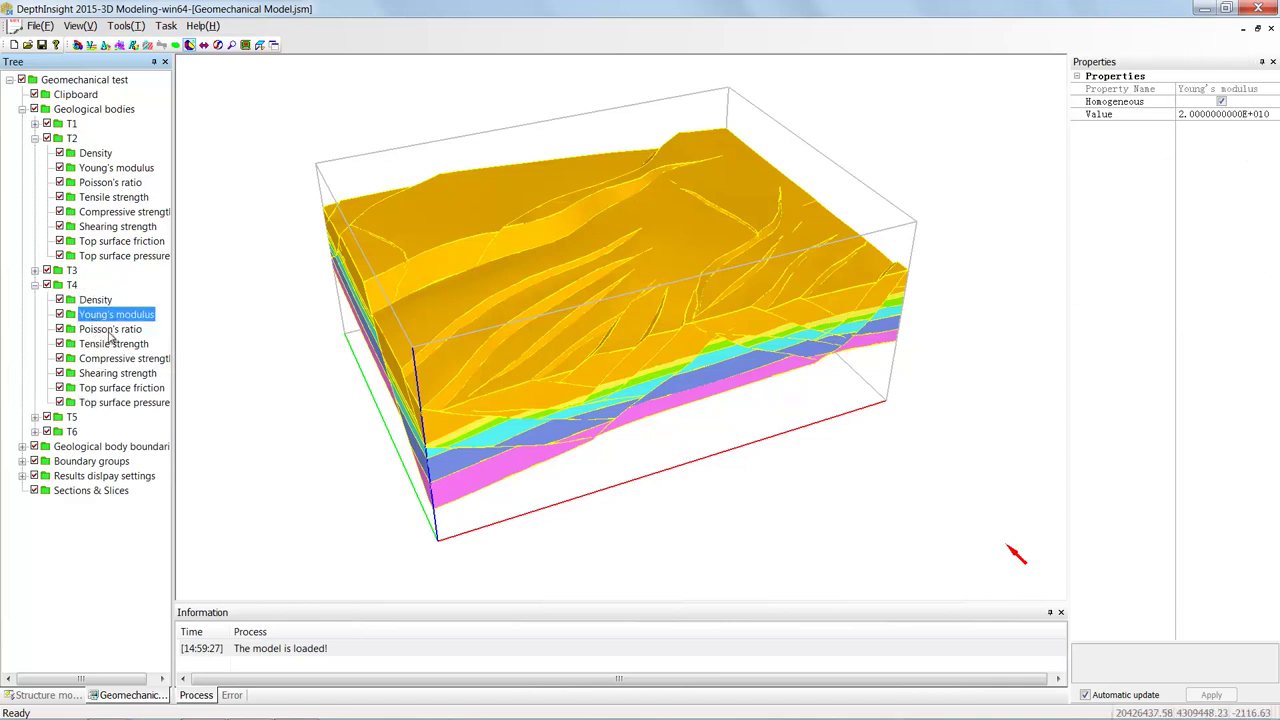
left_click(110, 330)
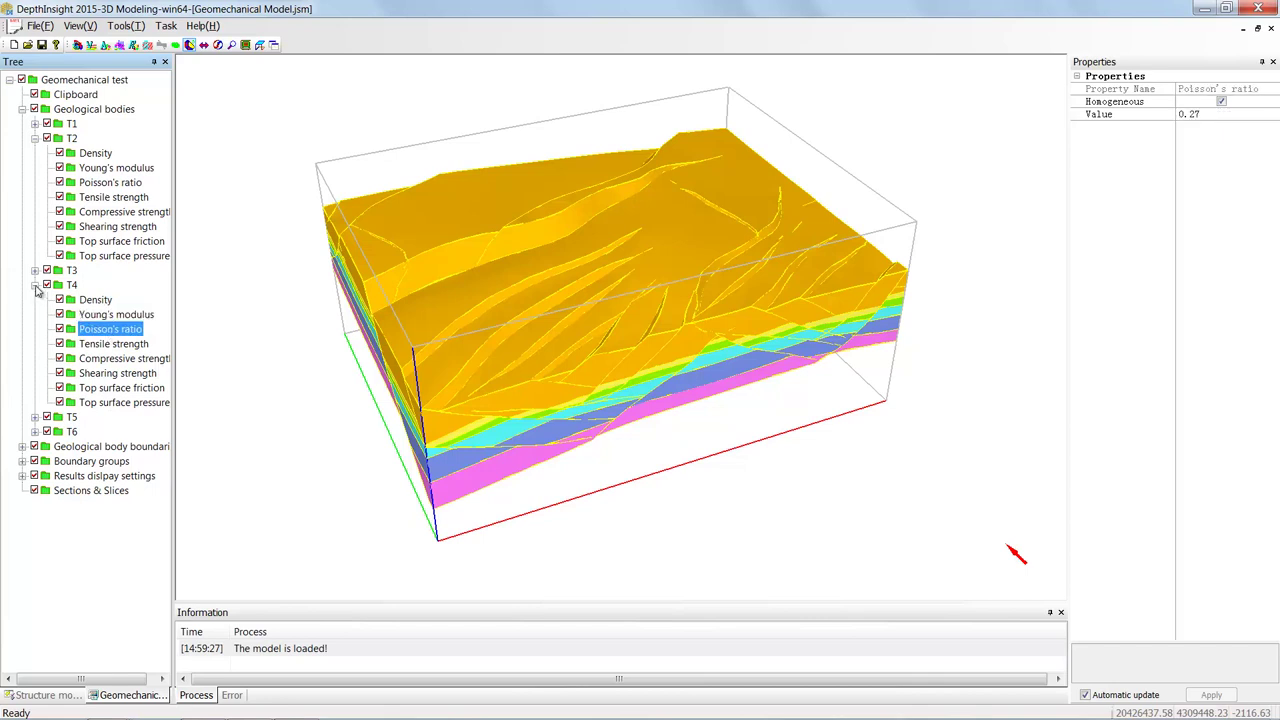
left_click(35, 285)
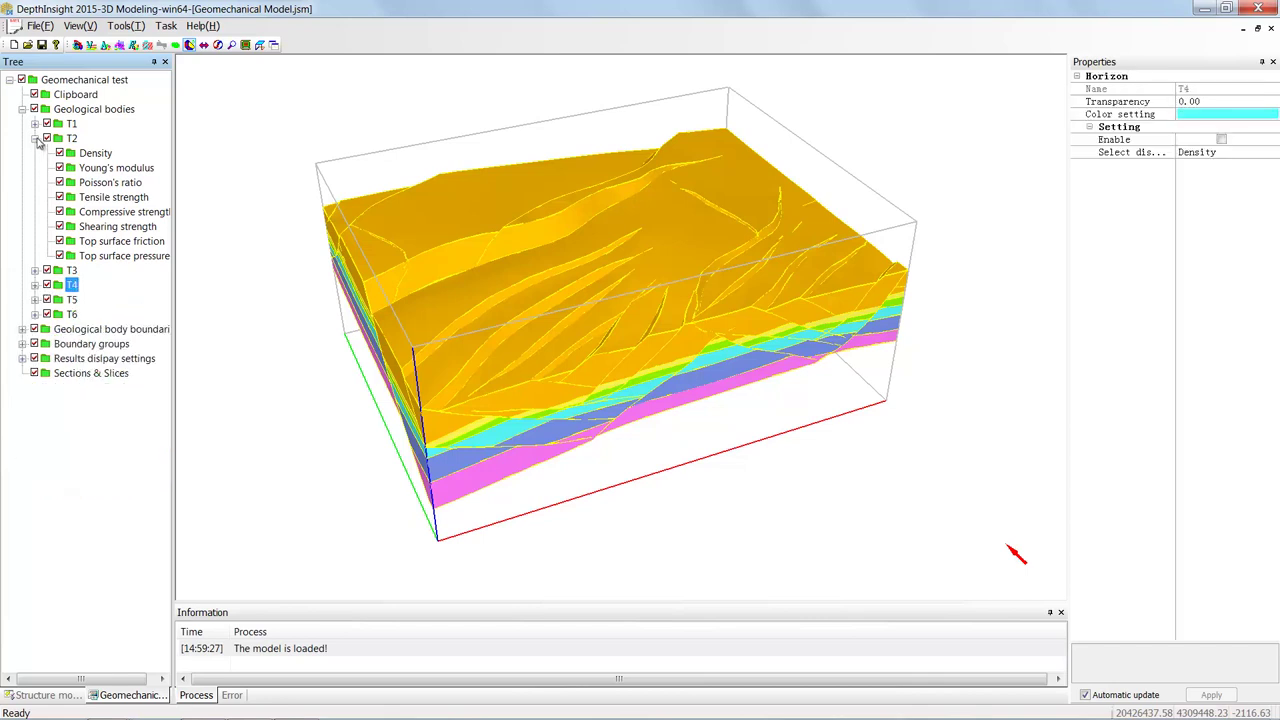
left_click(35, 138)
left_click(35, 123)
left_click(95, 138)
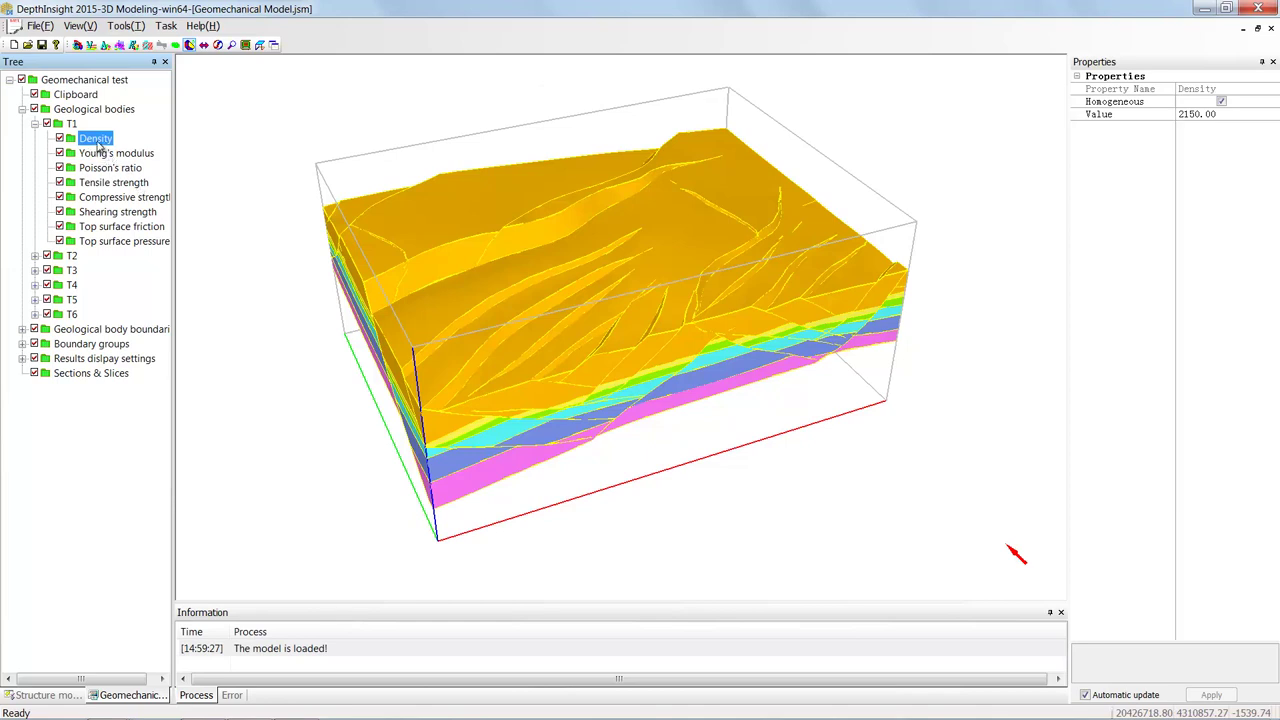
- Import discrete density points from T1-density.txt into T1's Density
right_click(108, 145)
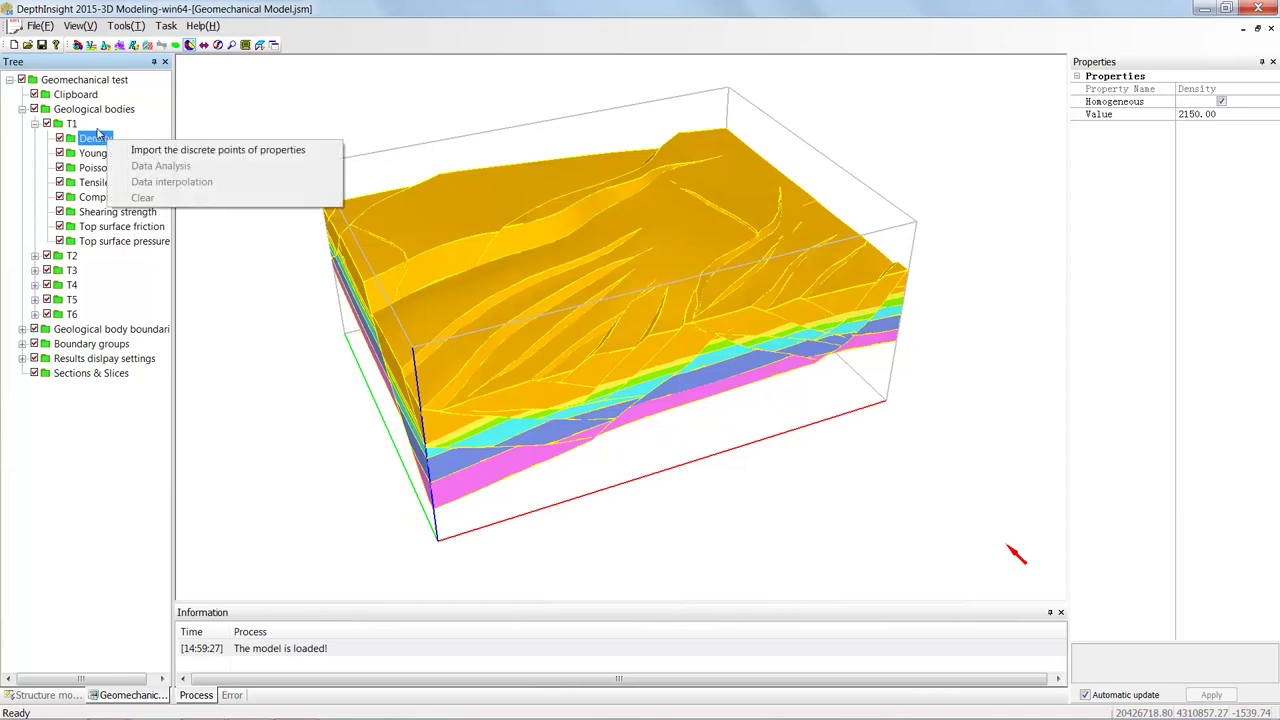
left_click(257, 151)
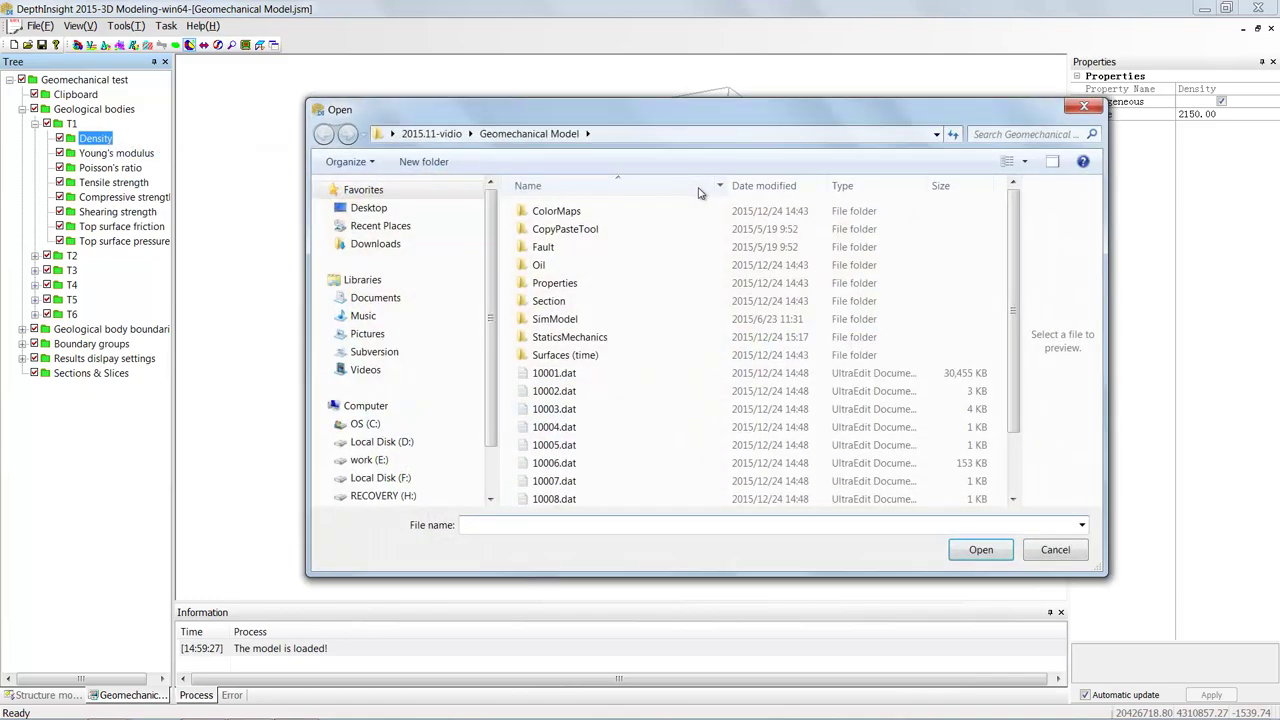
left_click_drag(1016, 275, 1016, 331)
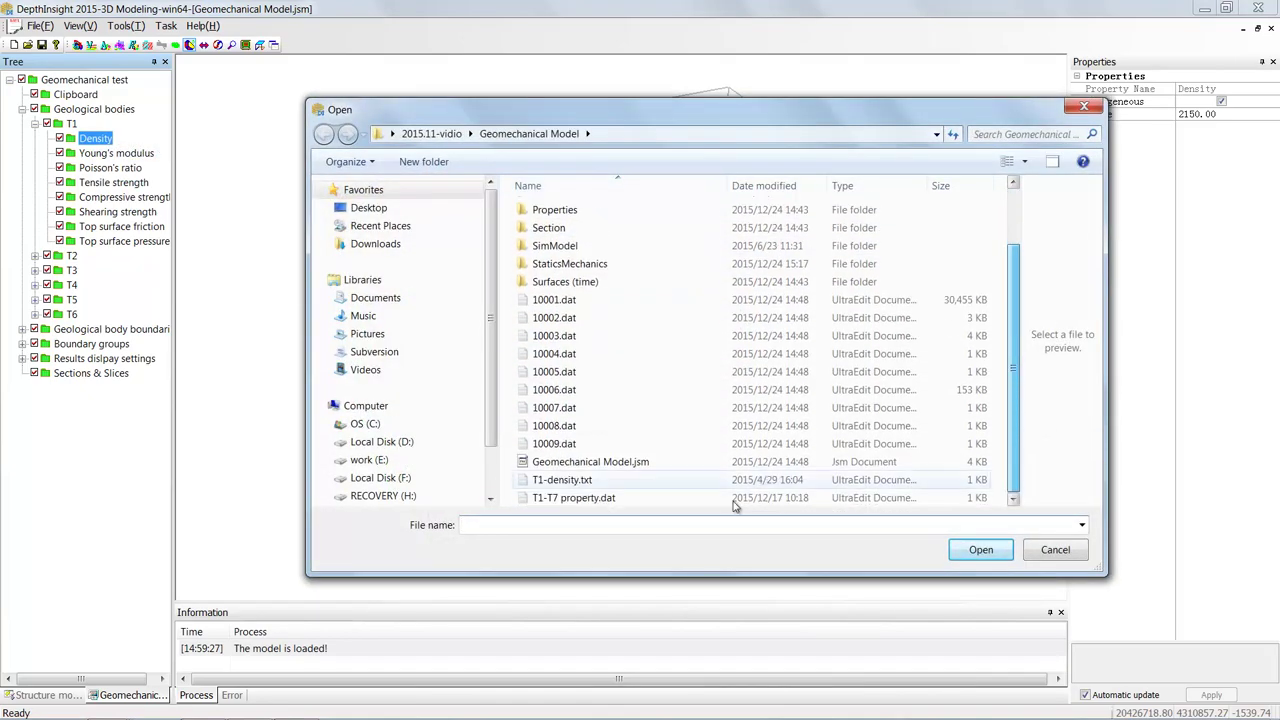
double_click(562, 480)
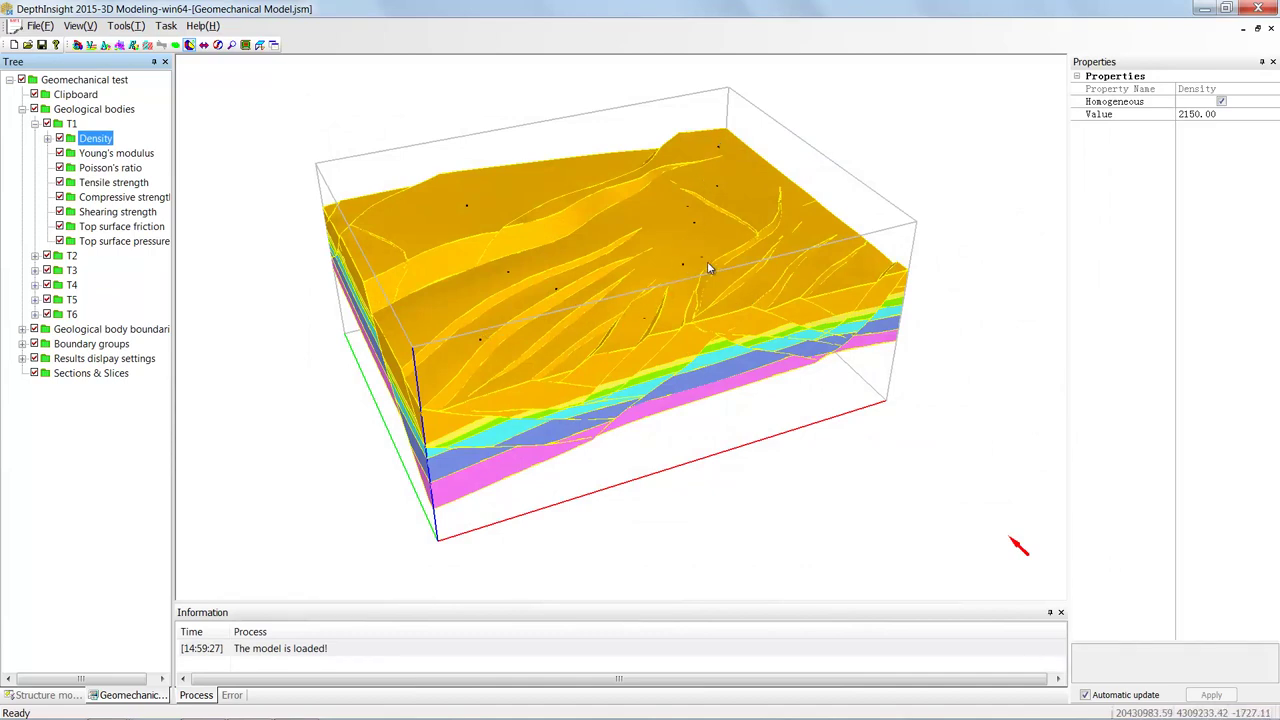
- Interpolate T1's density points using distance weighting
double_click(97, 140)
right_click(98, 141)
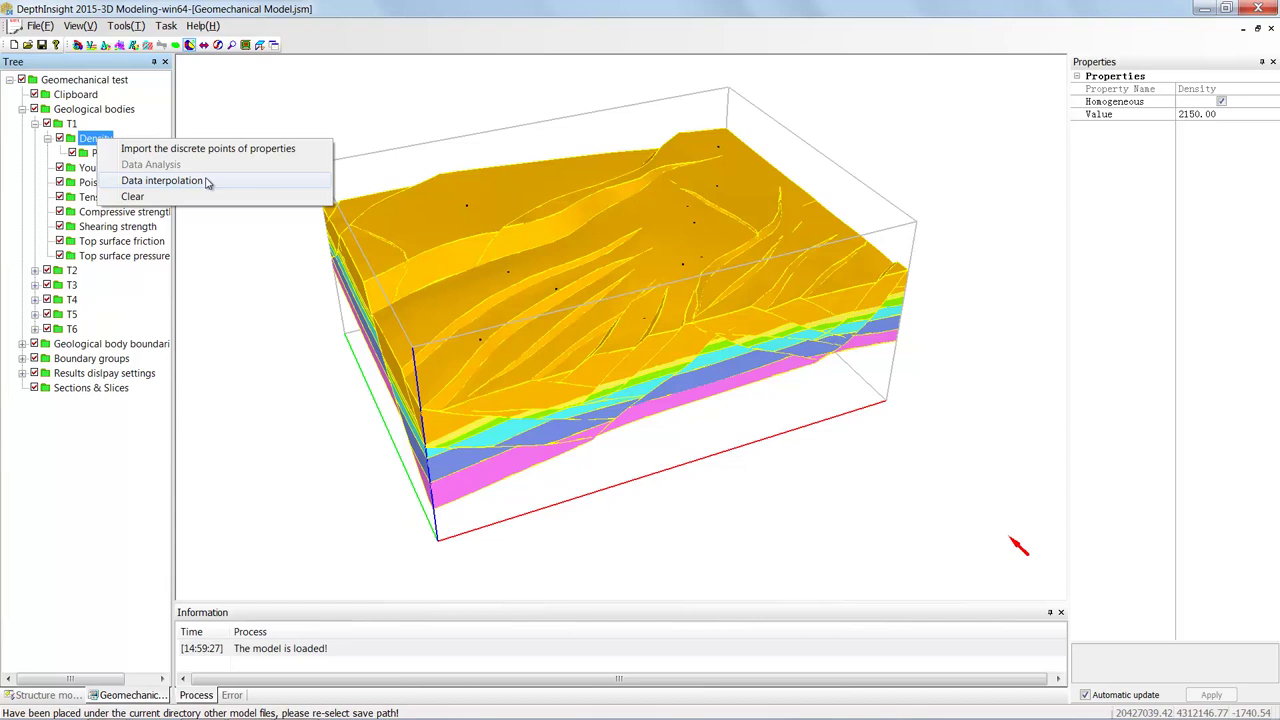
left_click(162, 180)
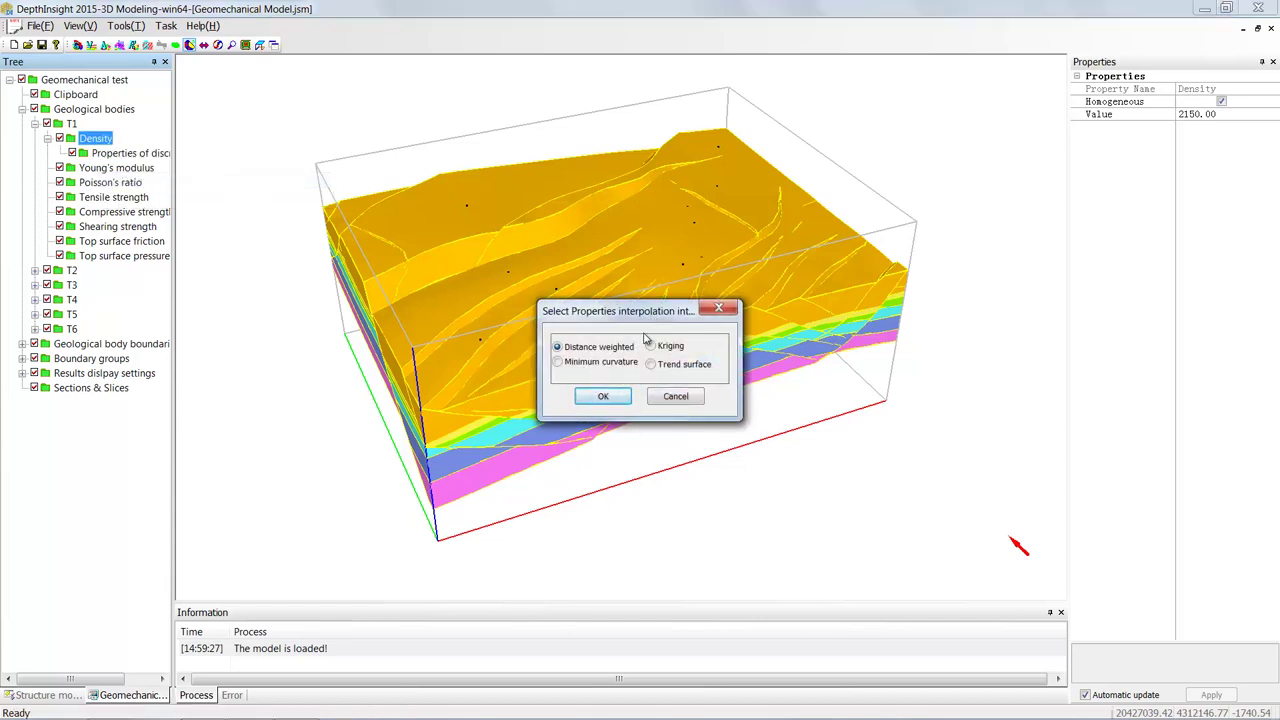
left_click(604, 397)
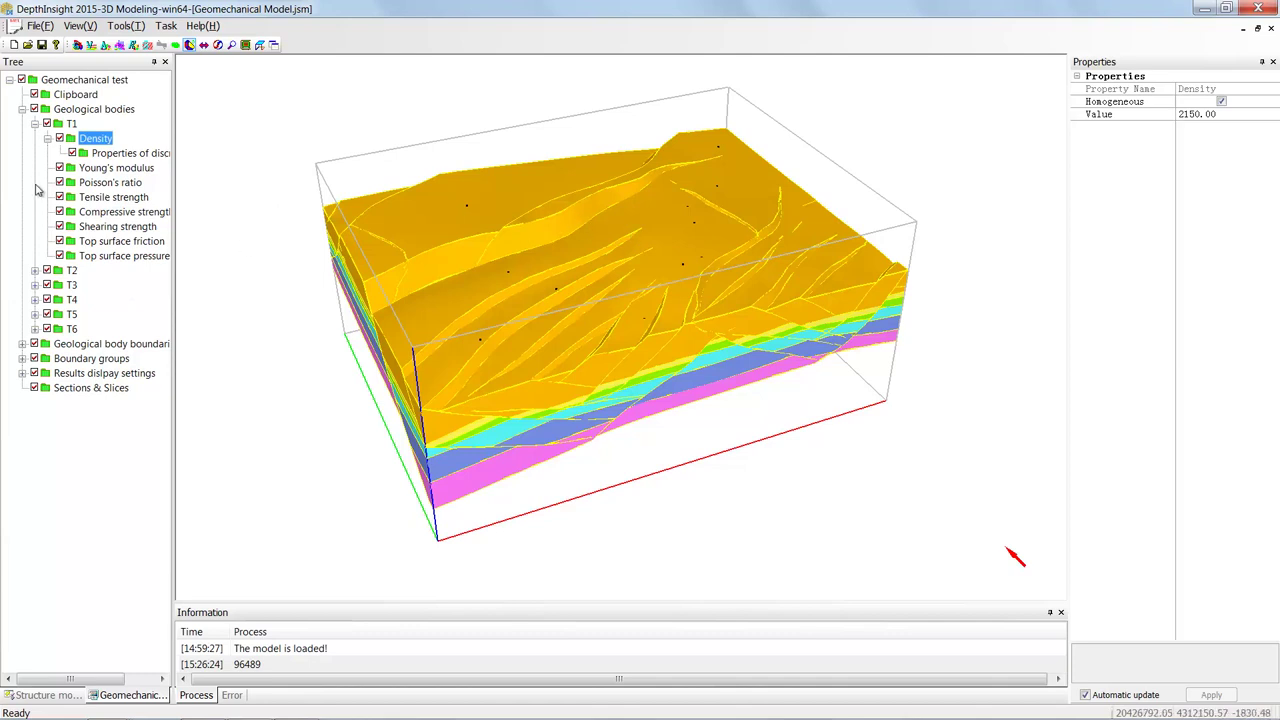
- Colour the geological bodies by Density using the default gradient ramp from 1900 to 2500
left_click(95, 110)
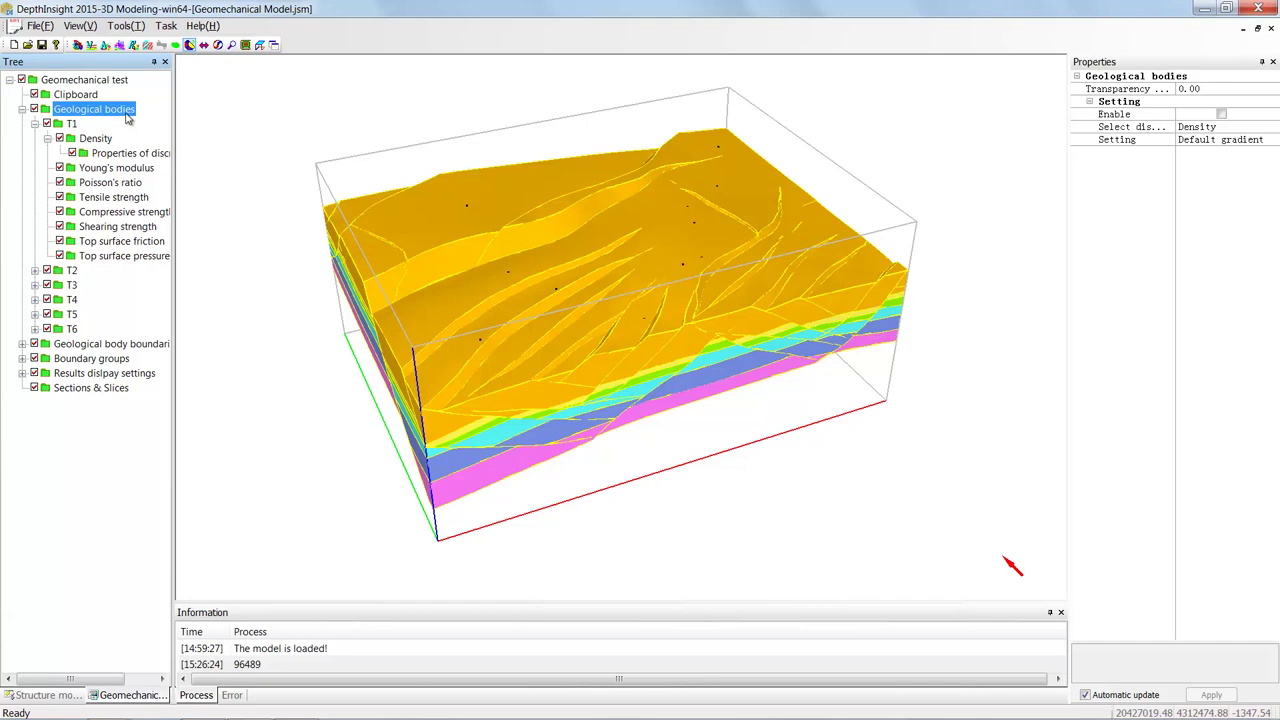
left_click(1221, 115)
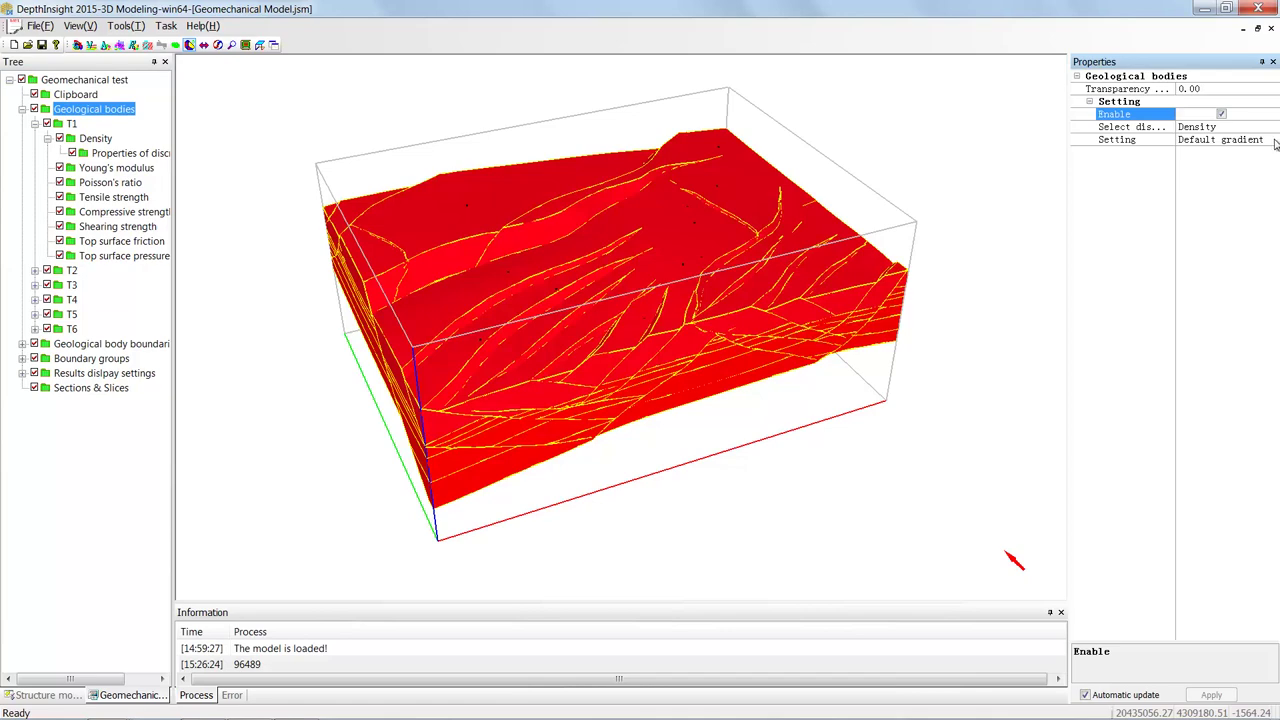
left_click(1276, 140)
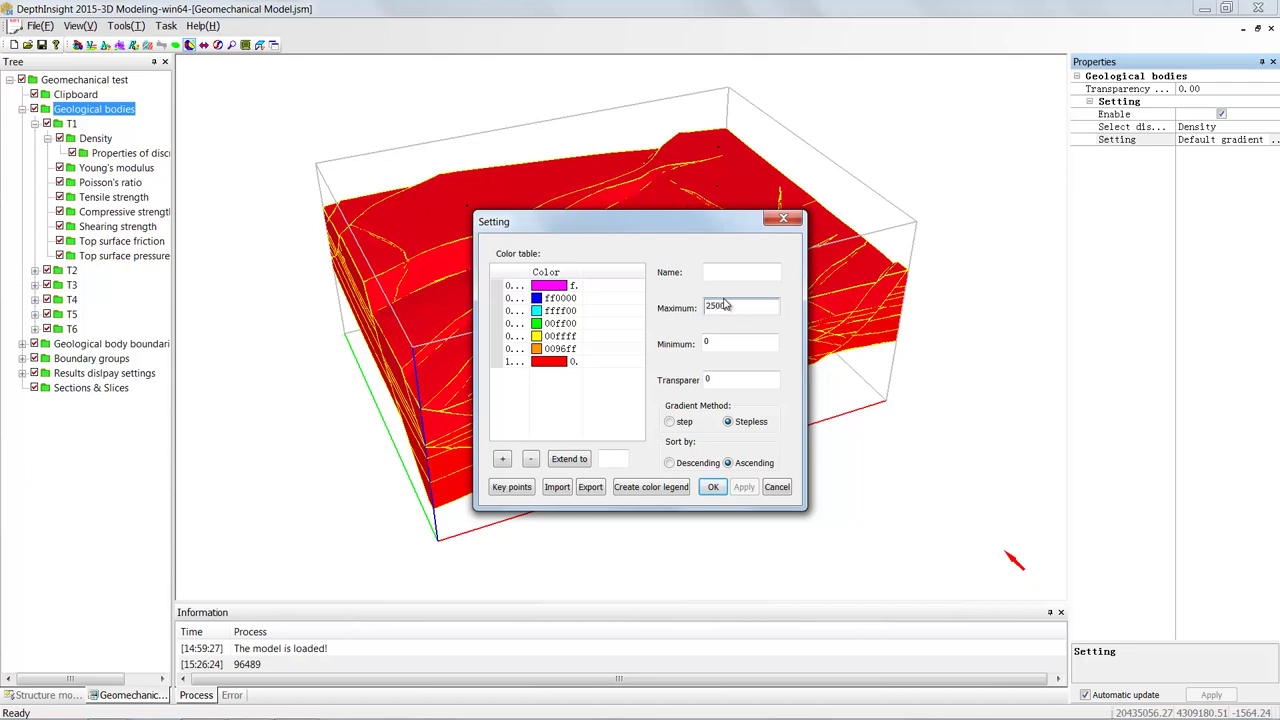
key("Tab")
left_click(713, 486)
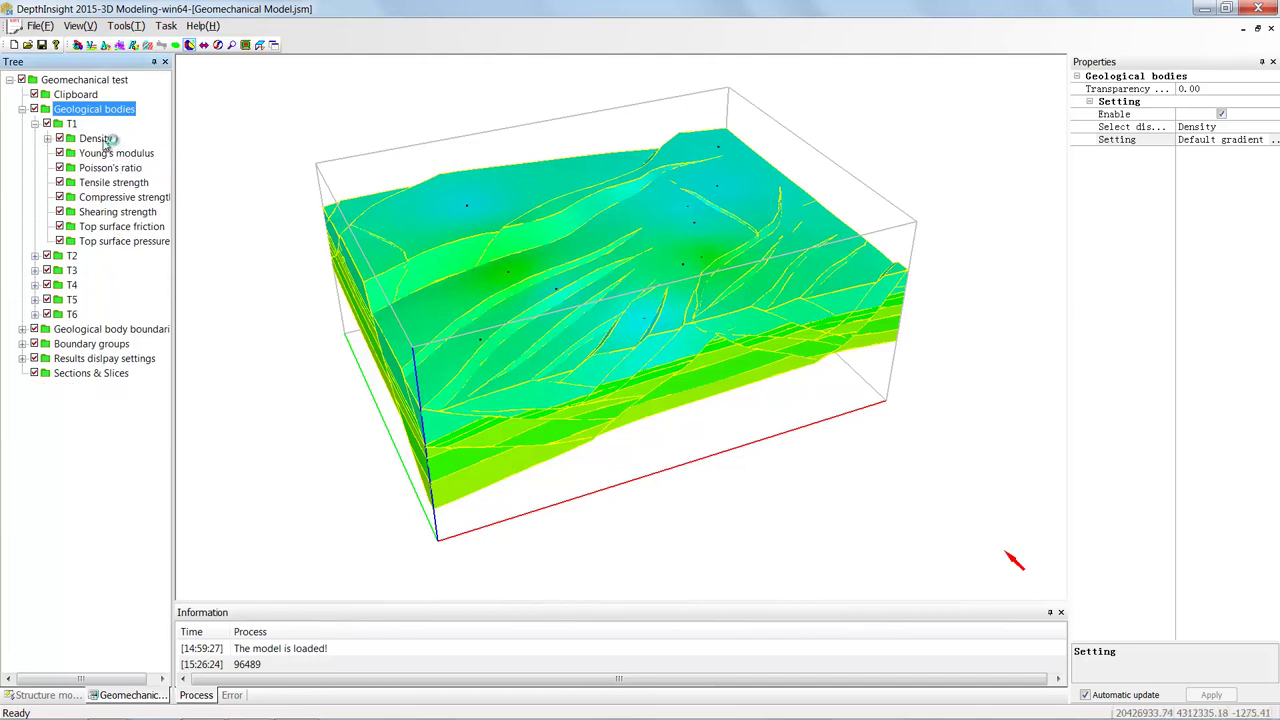
- Replace T1's discrete Density property with a homogeneous density of 2150.00
left_click(96, 138)
left_click(130, 153)
right_click(137, 154)
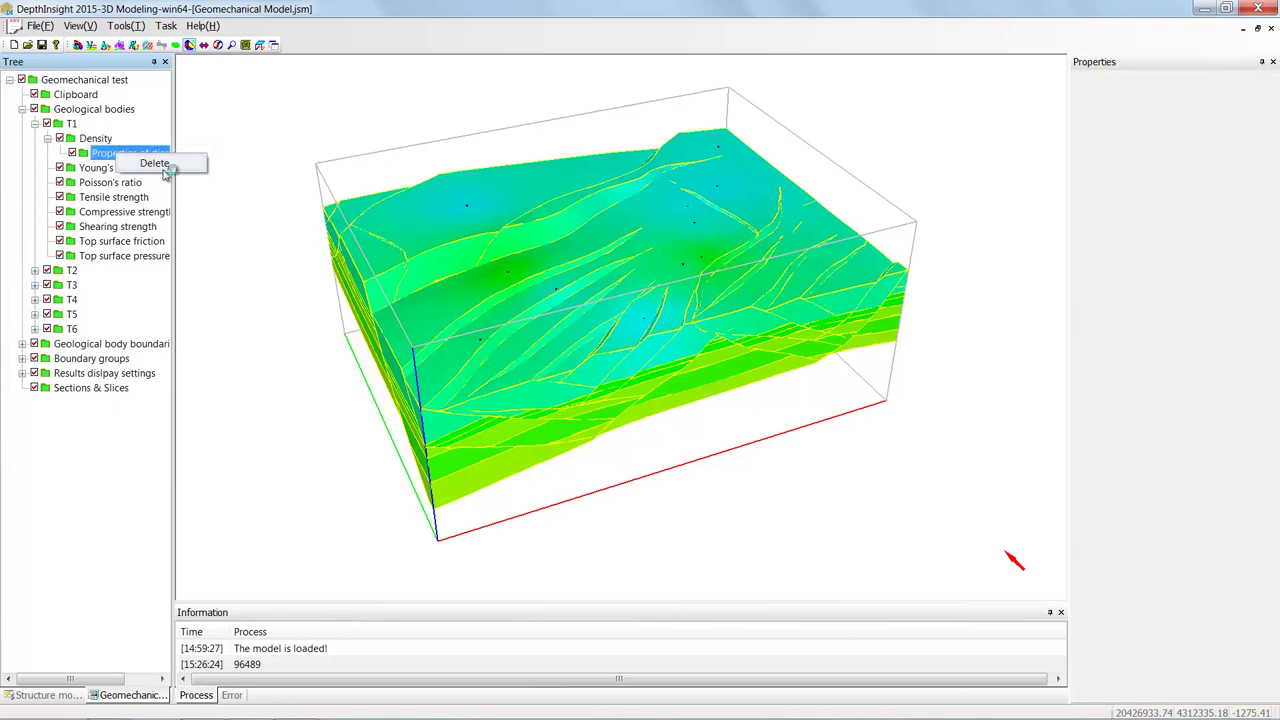
left_click(160, 165)
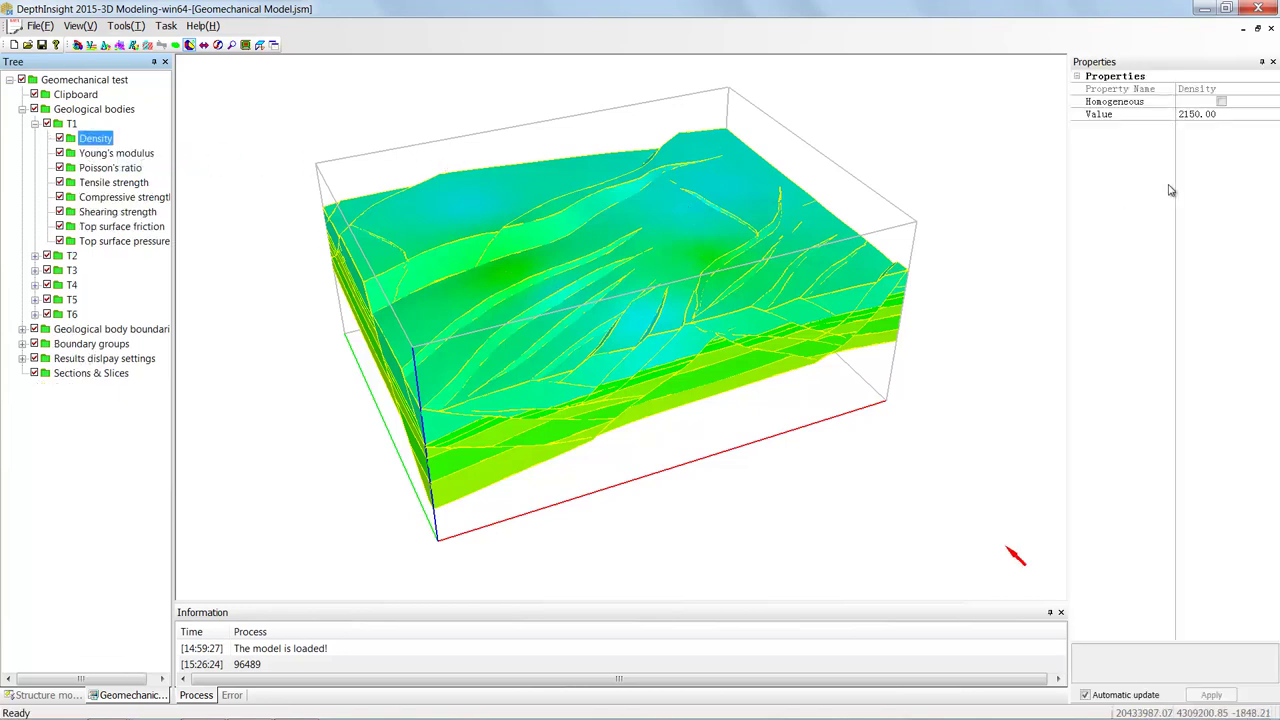
left_click(1221, 101)
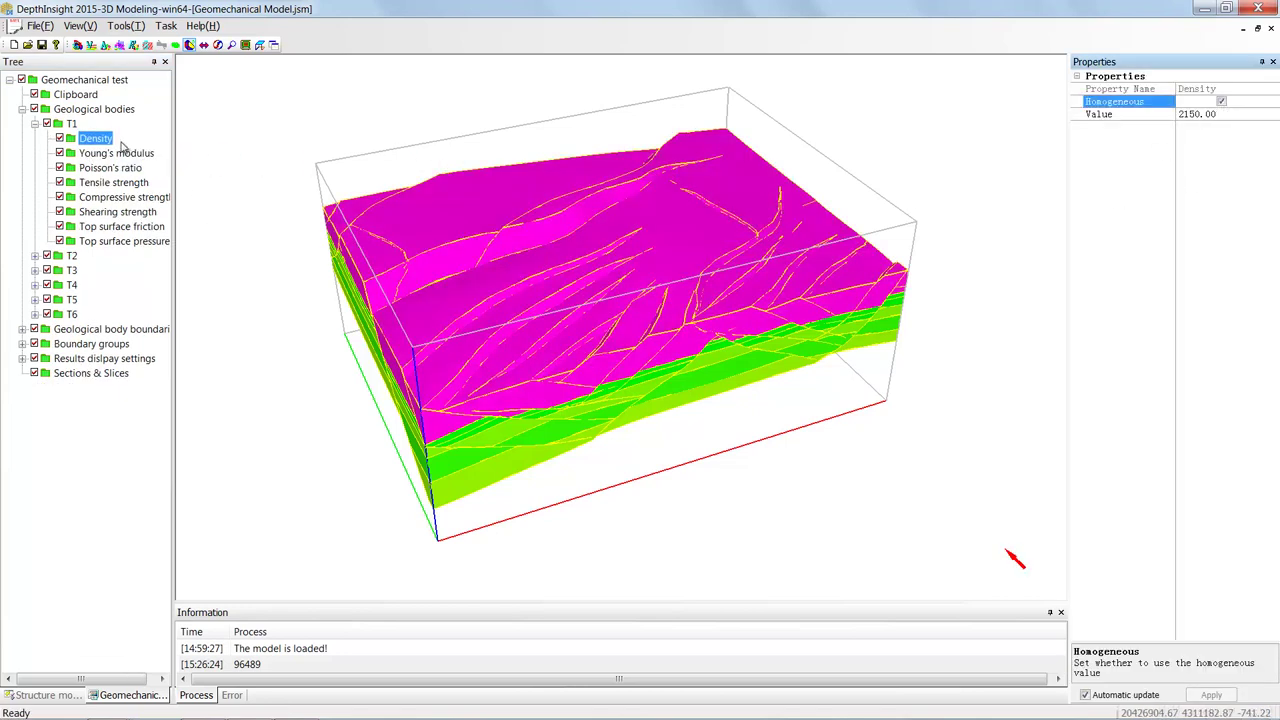
- Turn off property colouring on the geological bodies and collapse T1 in the tree
left_click(86, 110)
left_click(1221, 114)
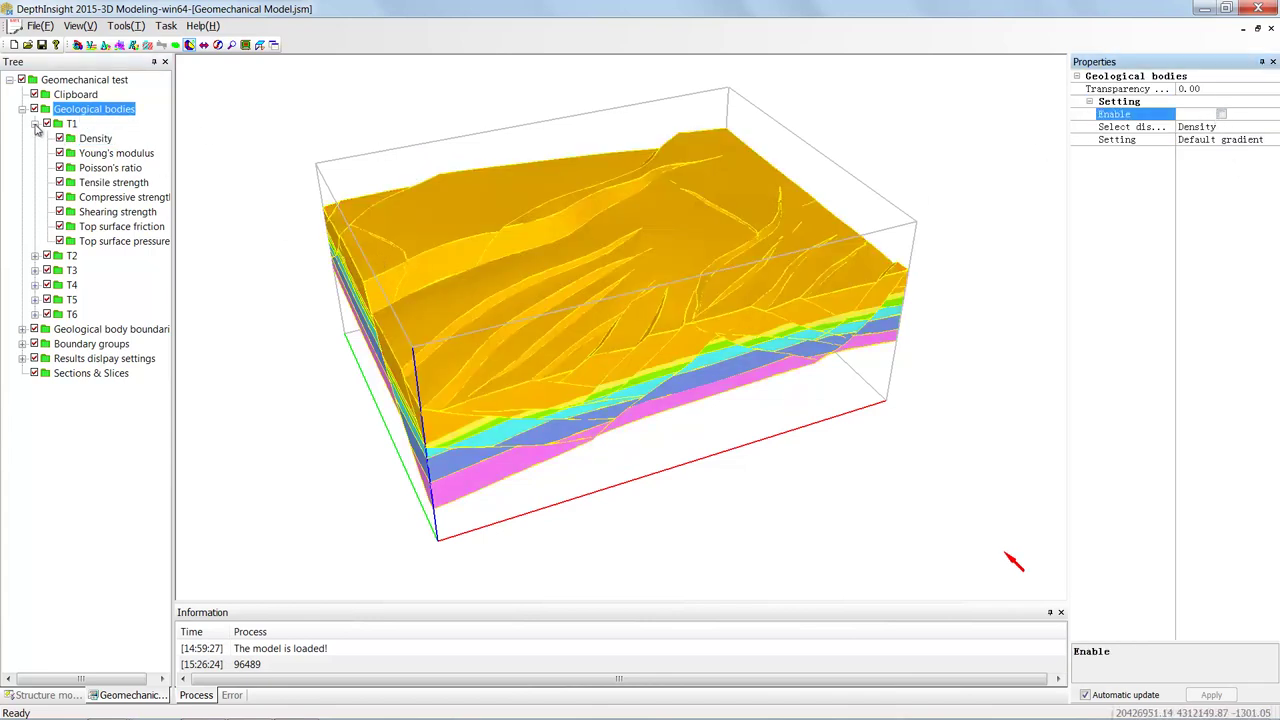
left_click(35, 123)
left_click(48, 200)
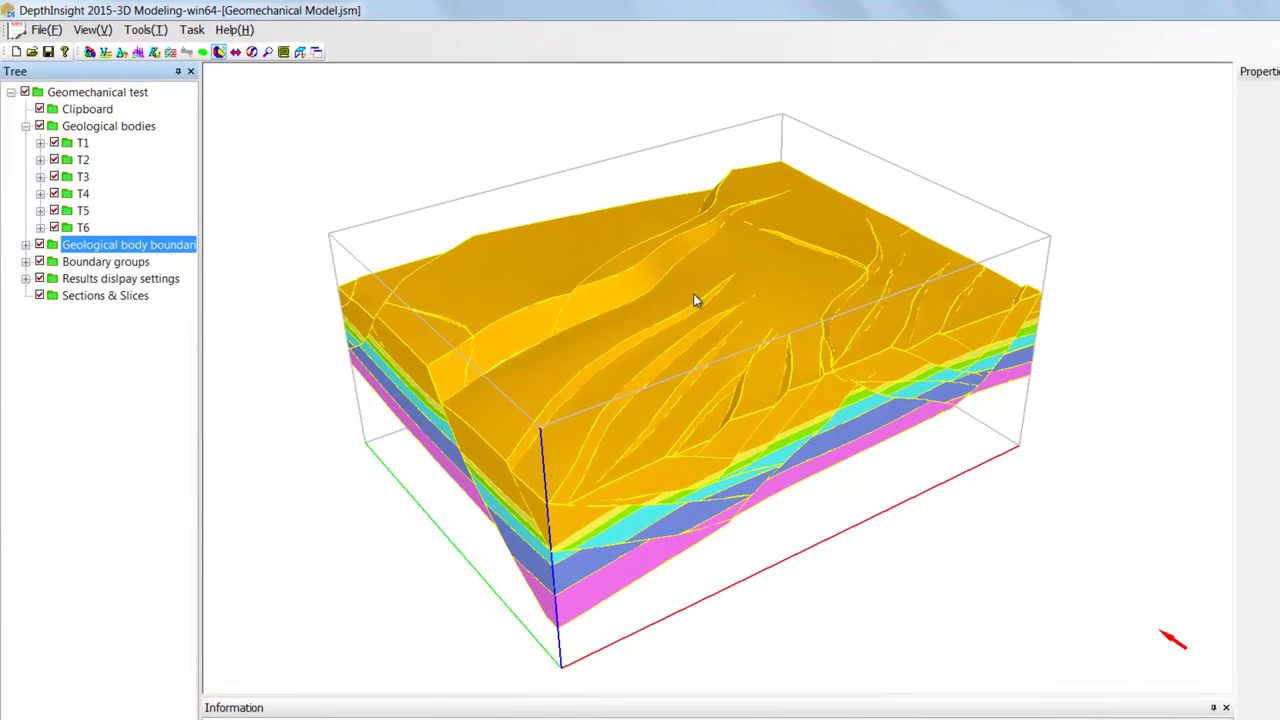
- Expand Geological body boundaries and list T1's surfaces, from T1_L_Bottom and T1_P_Near to the fault faces
left_click(96, 246, "ctrl")
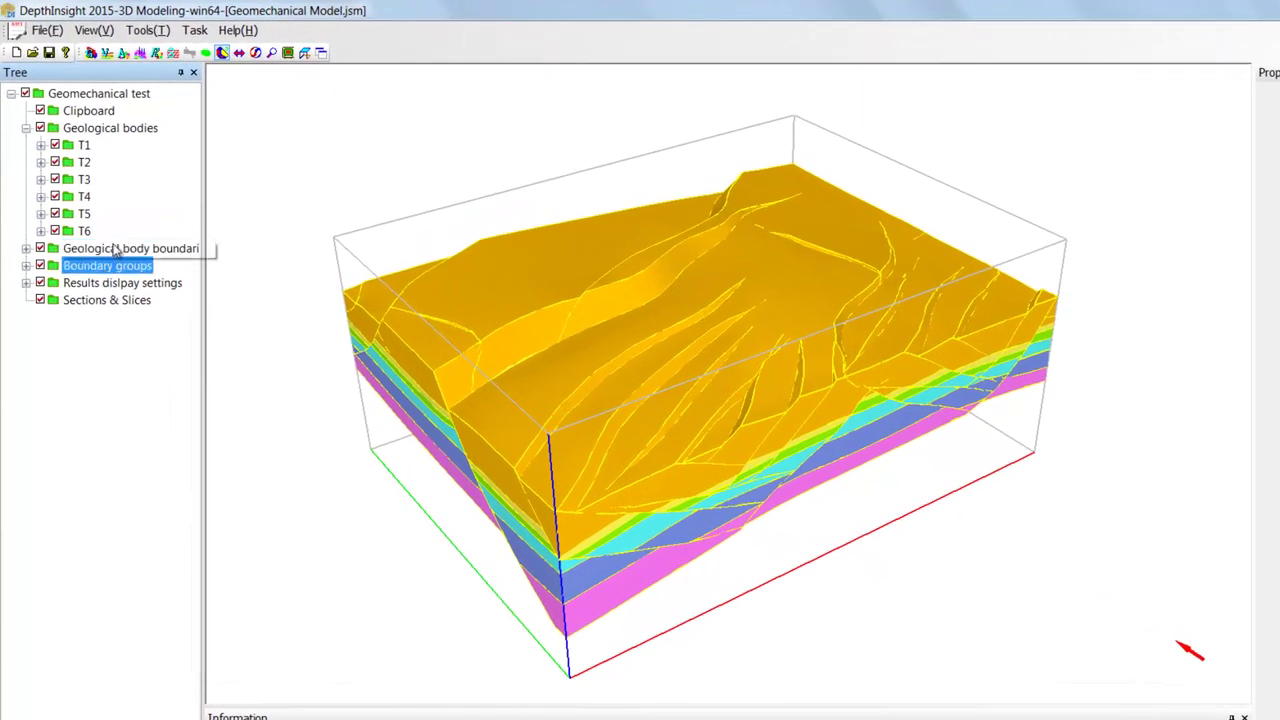
left_click(115, 249)
left_click(117, 266)
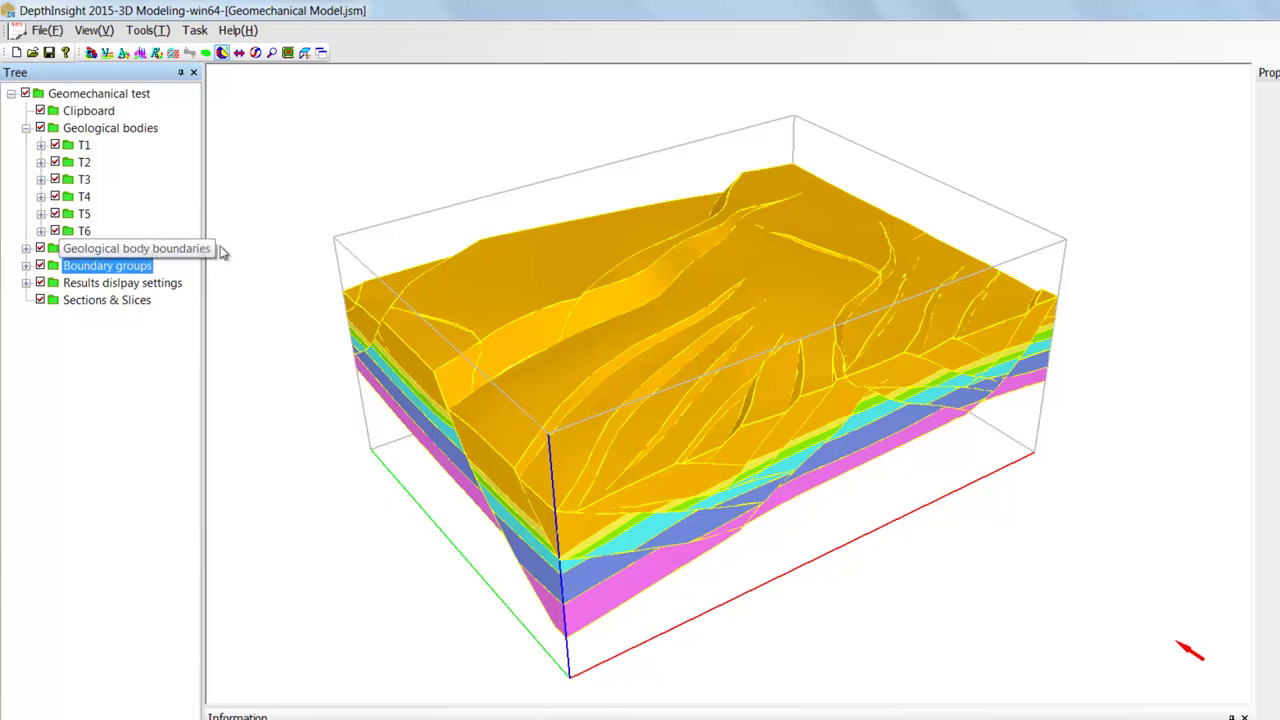
double_click(155, 248)
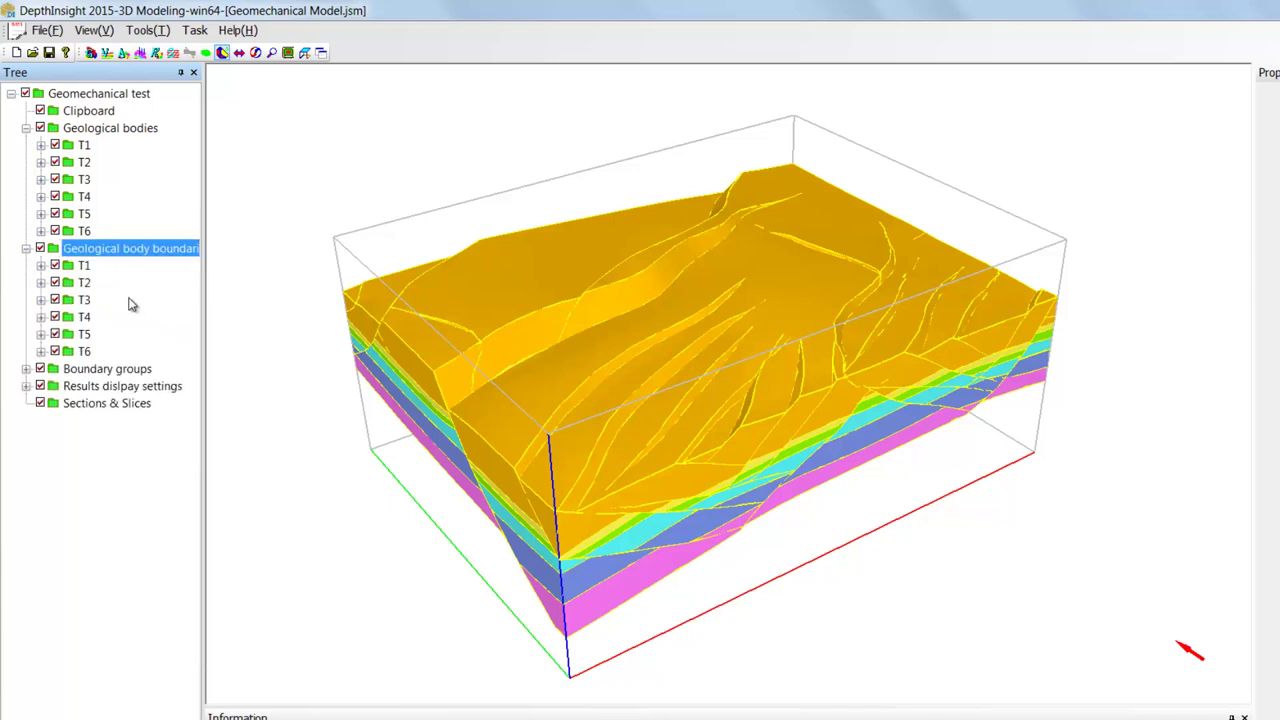
double_click(84, 265)
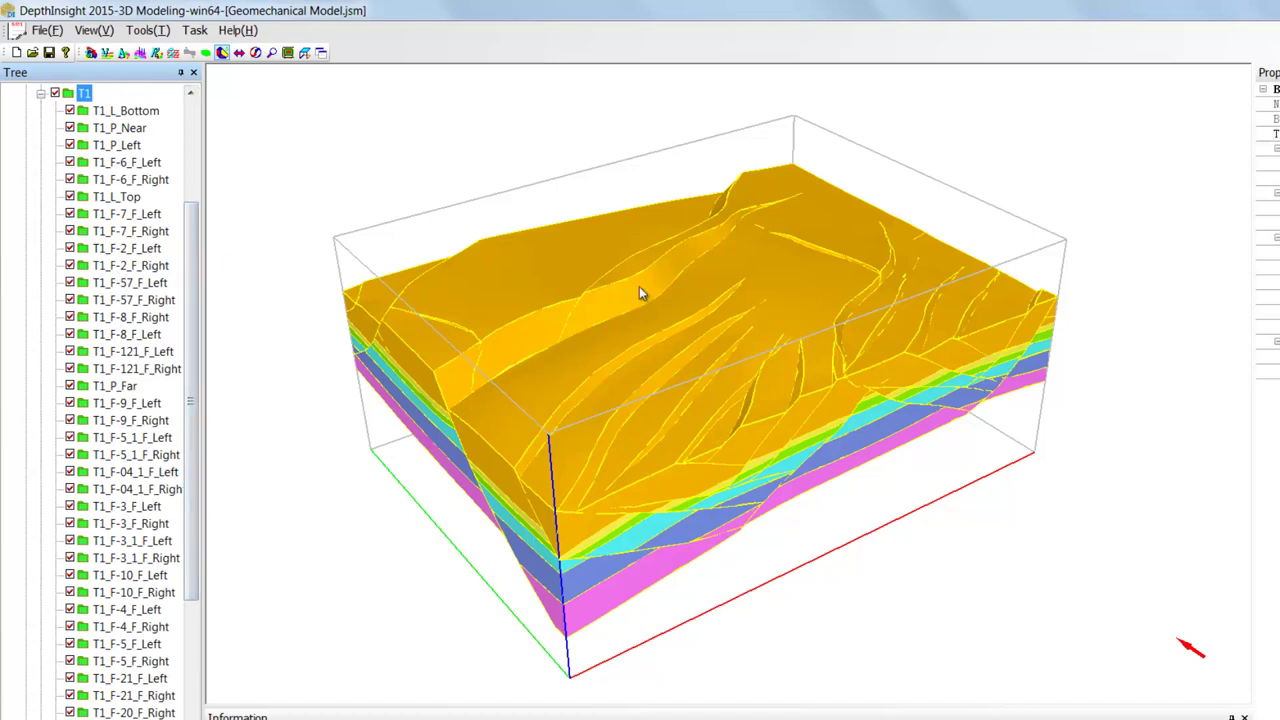
left_click_drag(751, 329, 657, 340)
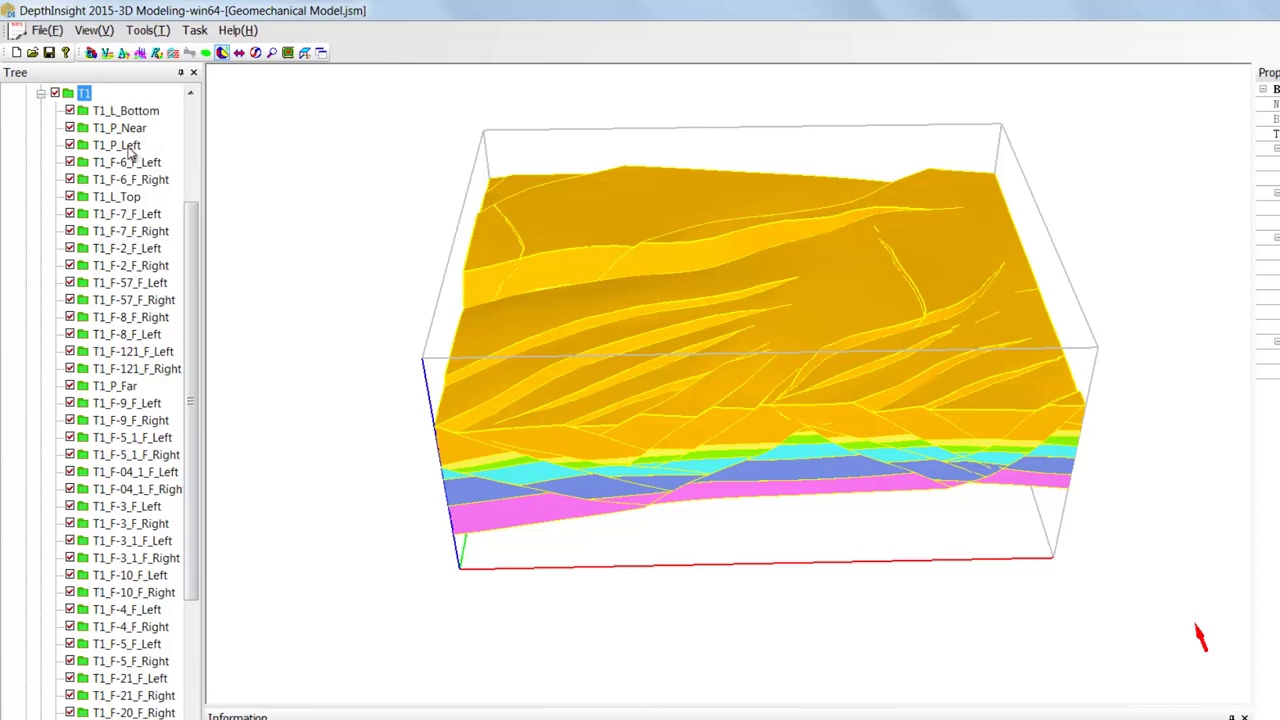
left_click(105, 128)
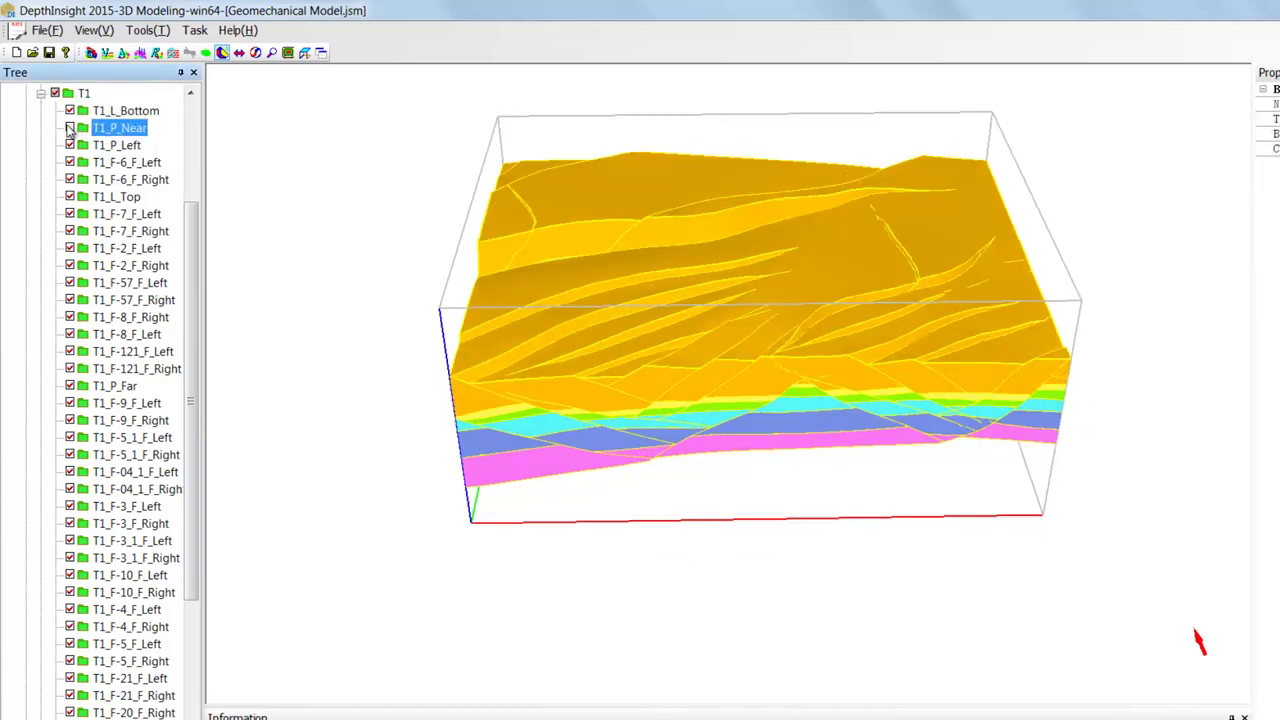
left_click(70, 128)
left_click(70, 128)
left_click_drag(621, 302, 749, 286)
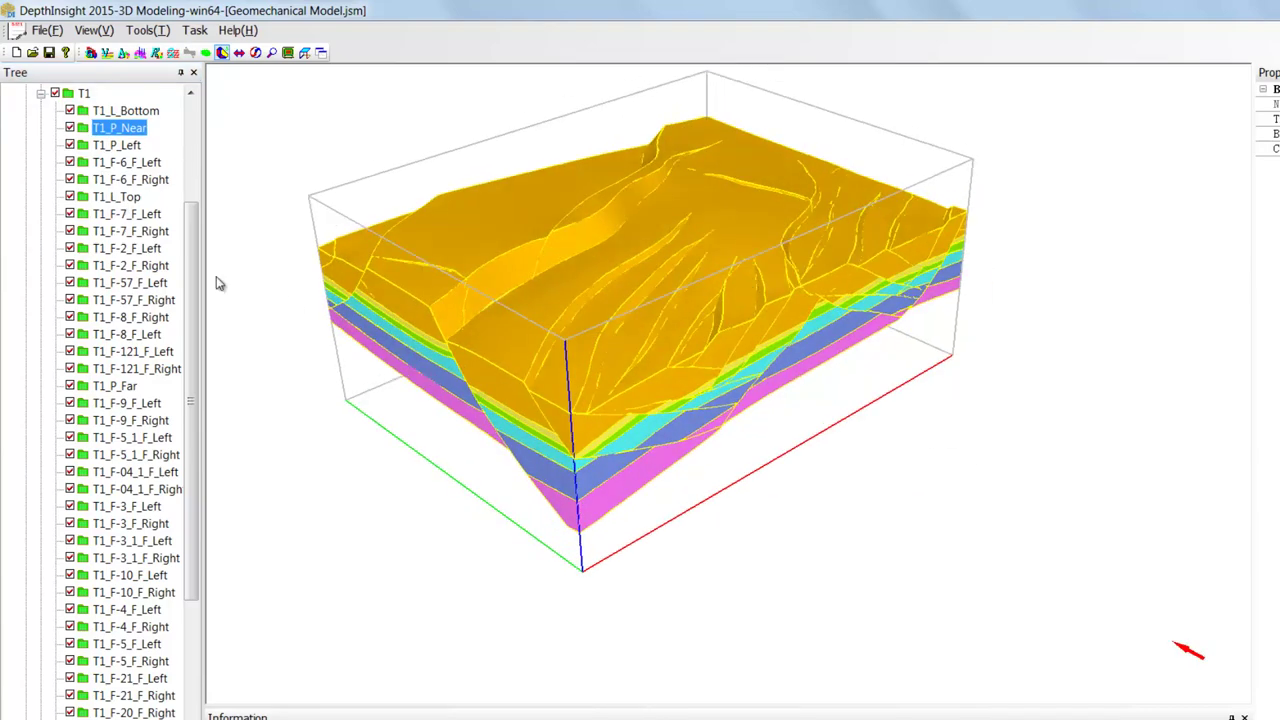
left_click(70, 145)
left_click(70, 145)
left_click(70, 145)
left_click(70, 145)
left_click_drag(832, 252, 675, 265)
left_click_drag(831, 262, 1074, 223)
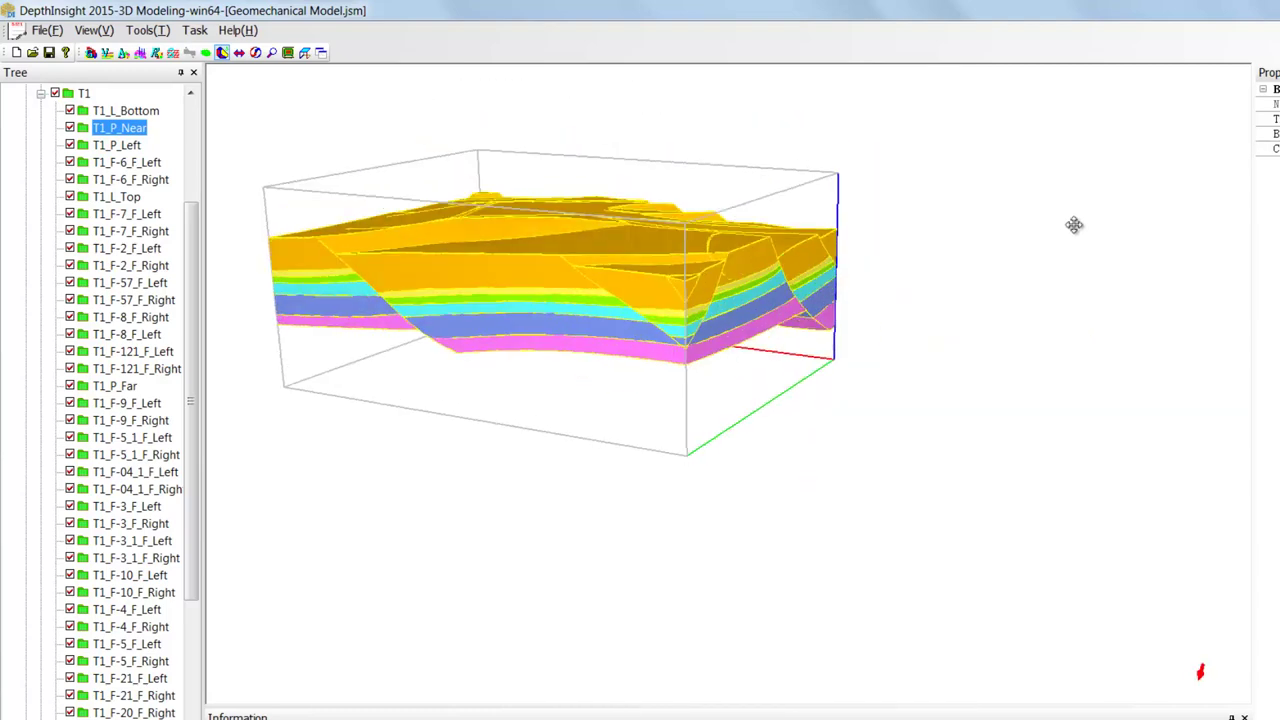
left_click(70, 386)
mouse_move(594, 289)
left_mouse_down()
mouse_move(457, 275)
mouse_move(503, 237)
mouse_move(729, 229)
mouse_move(625, 257)
mouse_move(598, 292)
mouse_move(560, 303)
mouse_move(593, 303)
left_mouse_up()
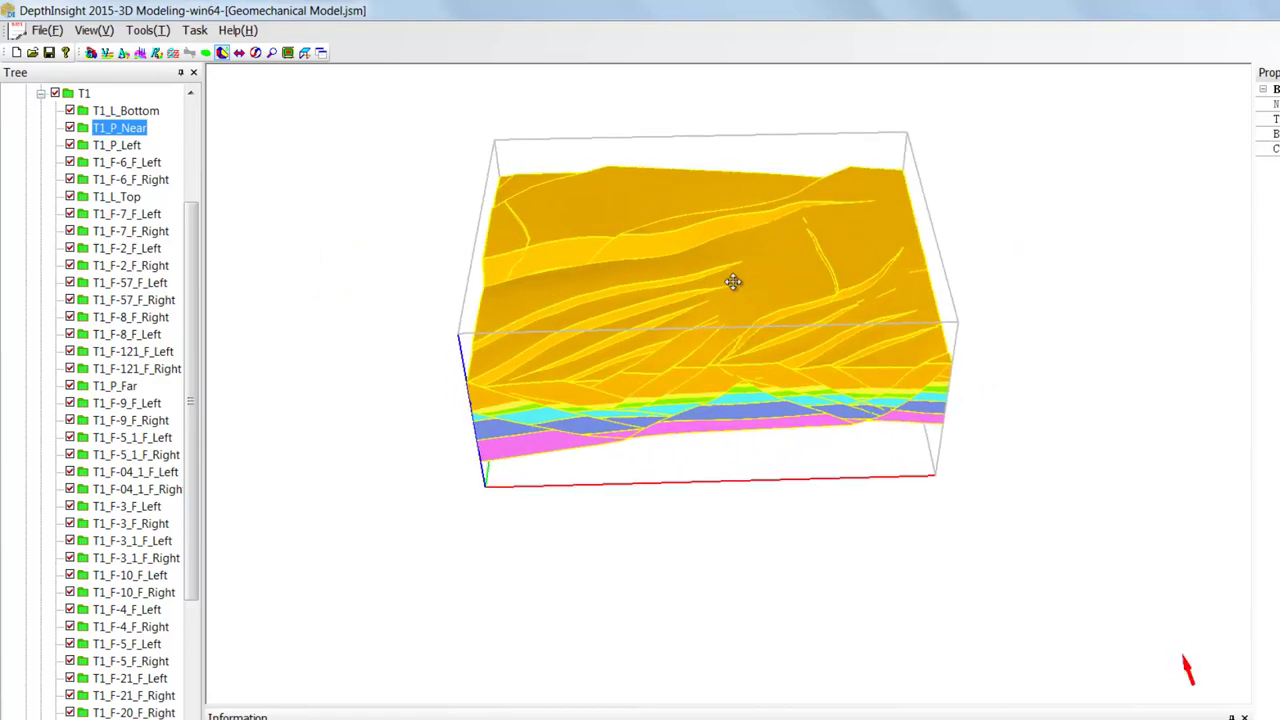
left_click_drag(736, 256, 734, 280)
scroll(906, 305, "up", 2)
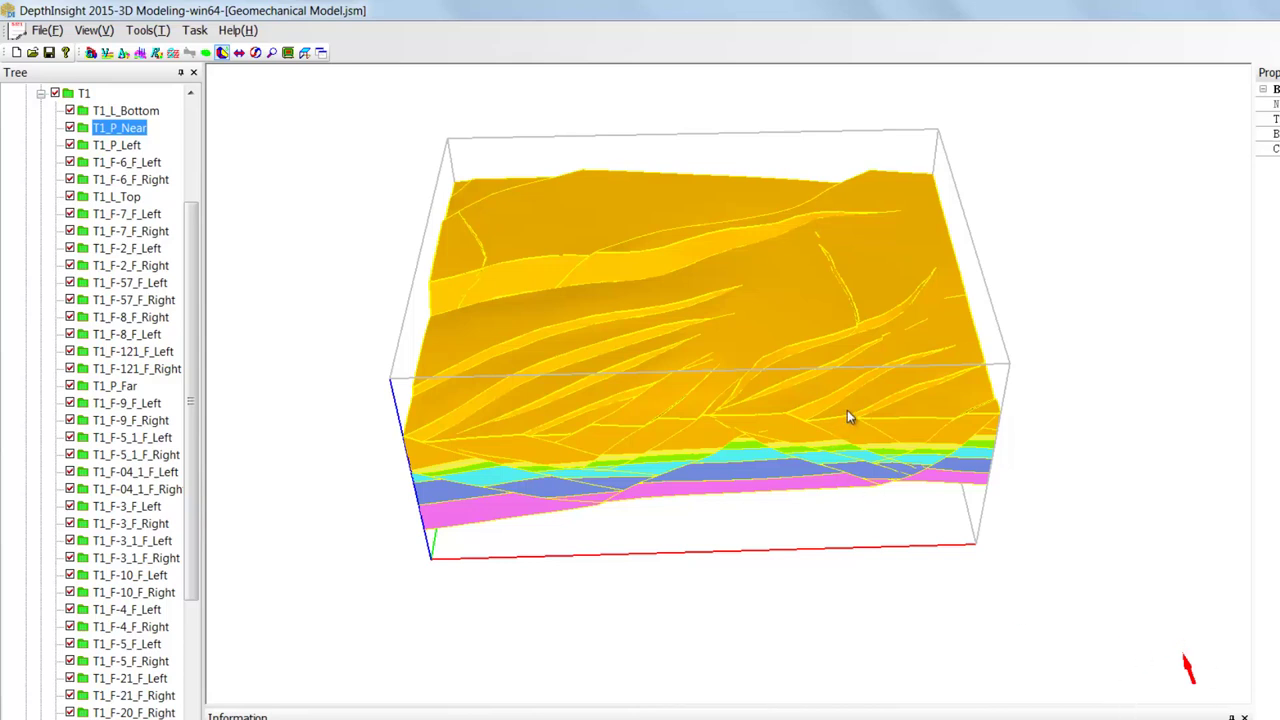
key("Up")
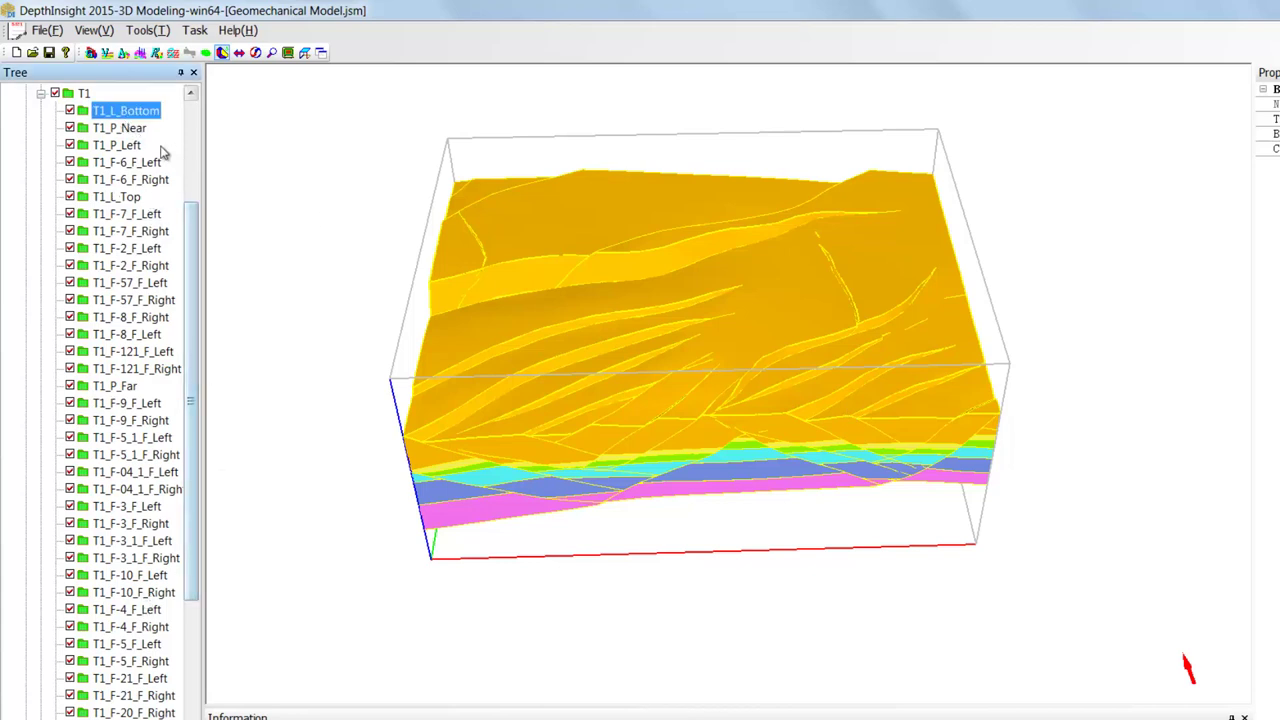
- Add a new Load to boundary T1_L_Top and select it, showing all-zero axis values
left_click(128, 199)
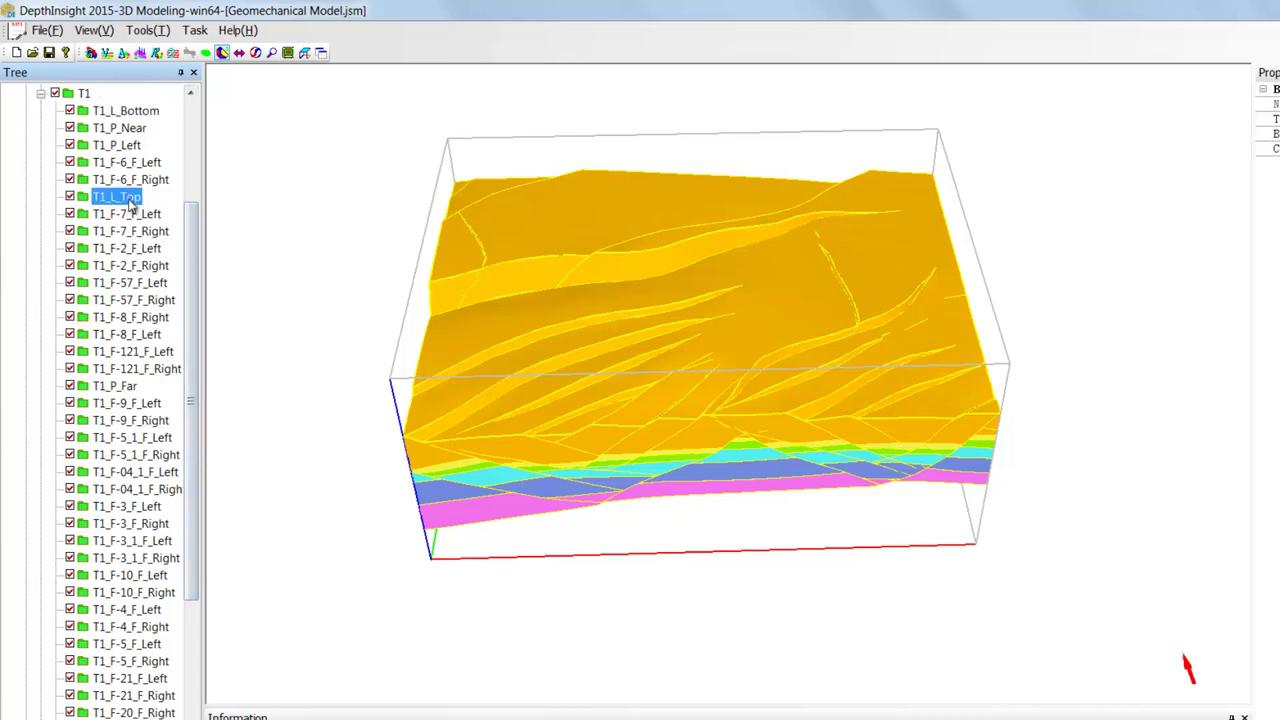
right_click(130, 205)
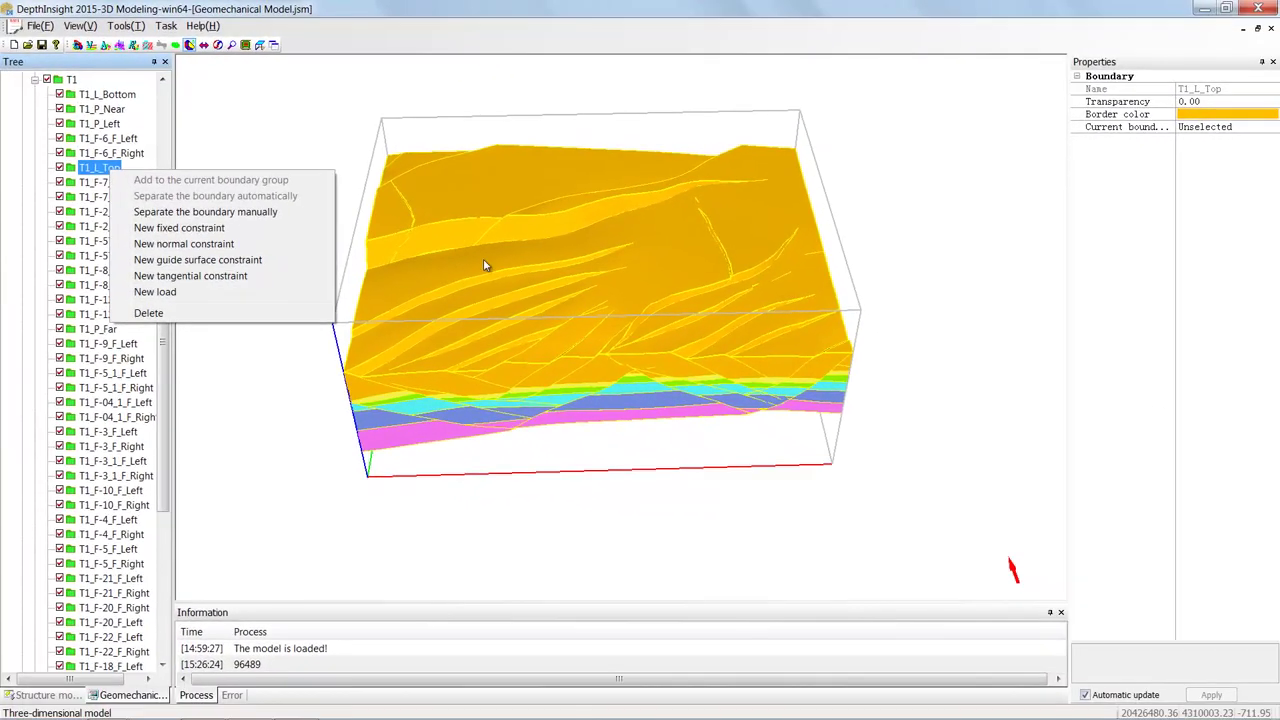
left_click(483, 263)
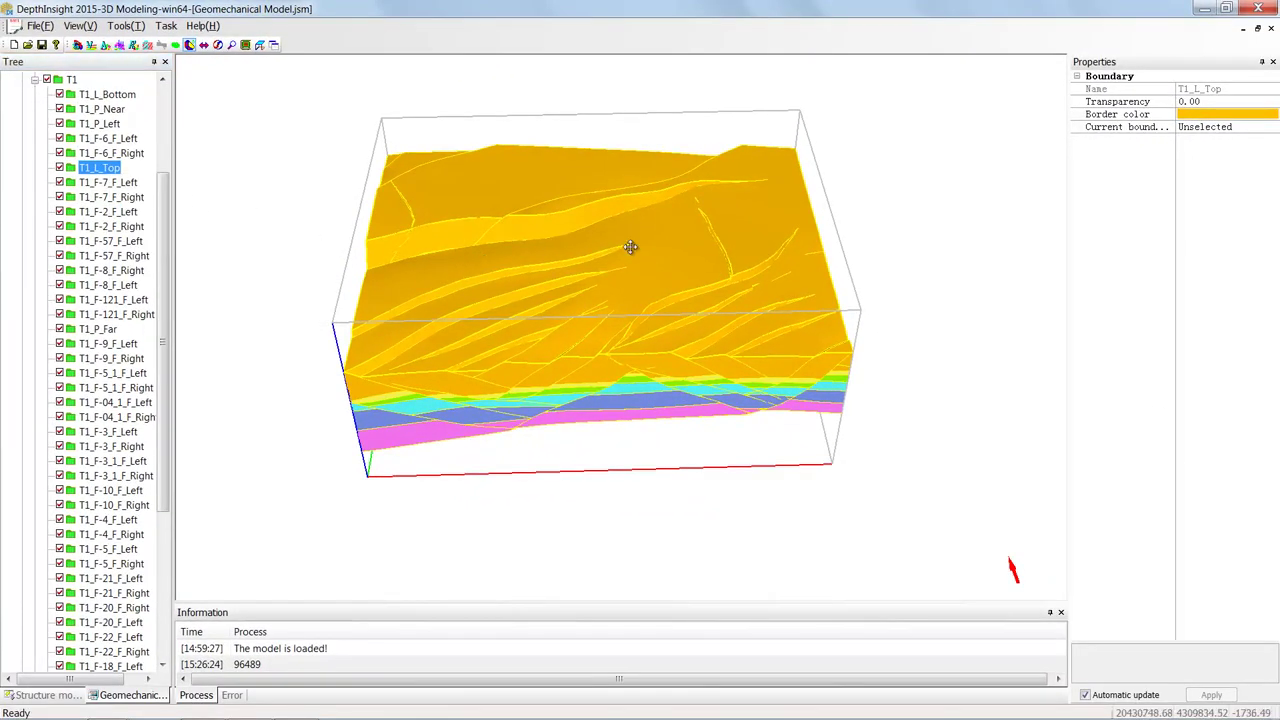
left_click_drag(631, 247, 630, 245)
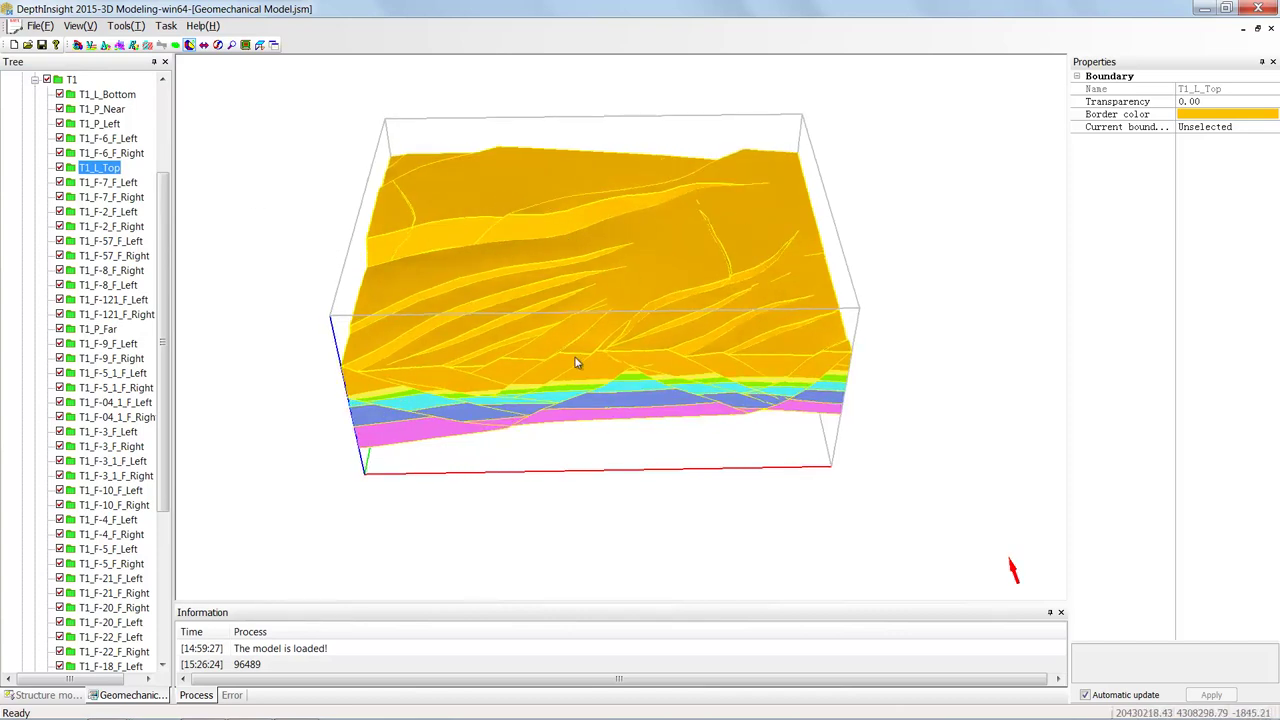
right_click(113, 170)
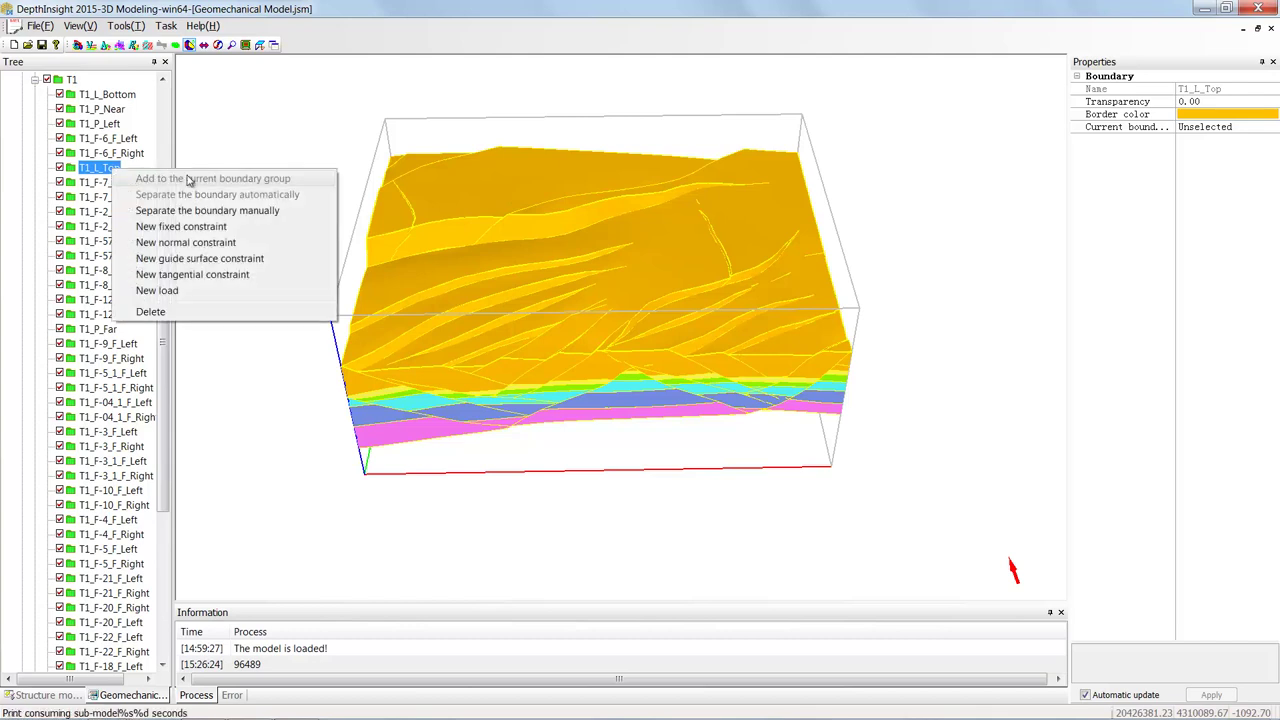
left_click(218, 293)
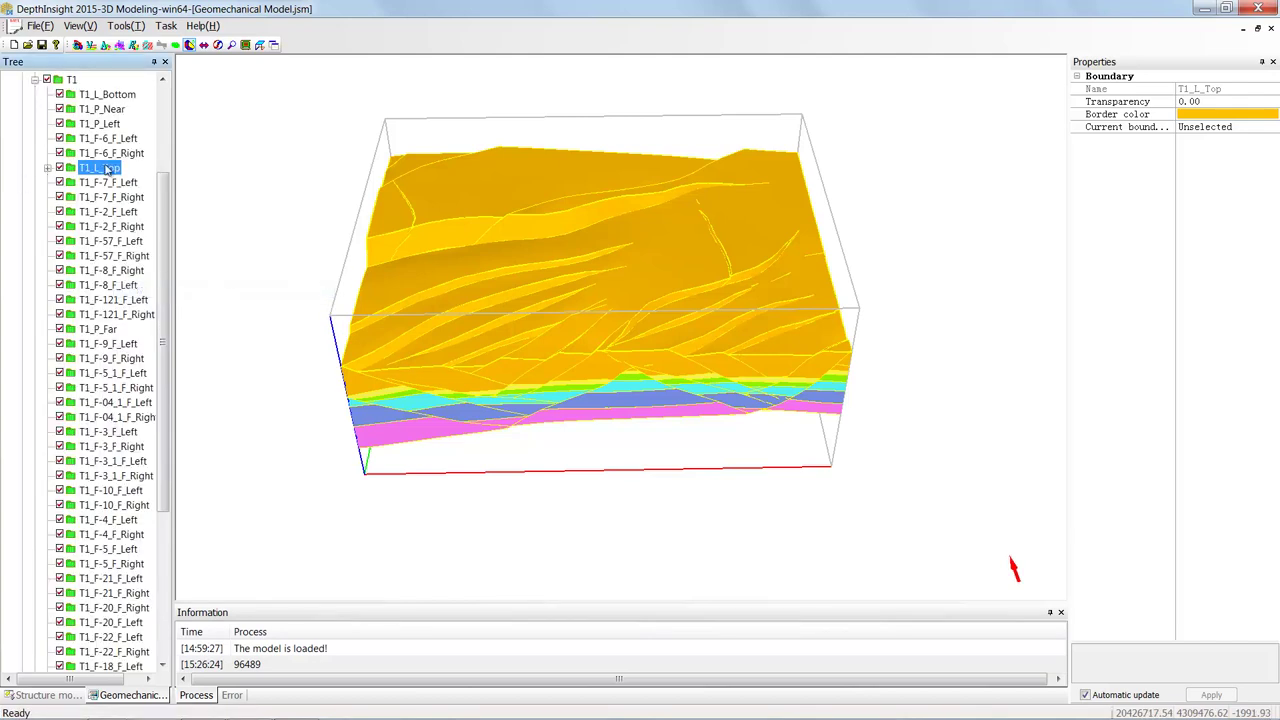
double_click(107, 170)
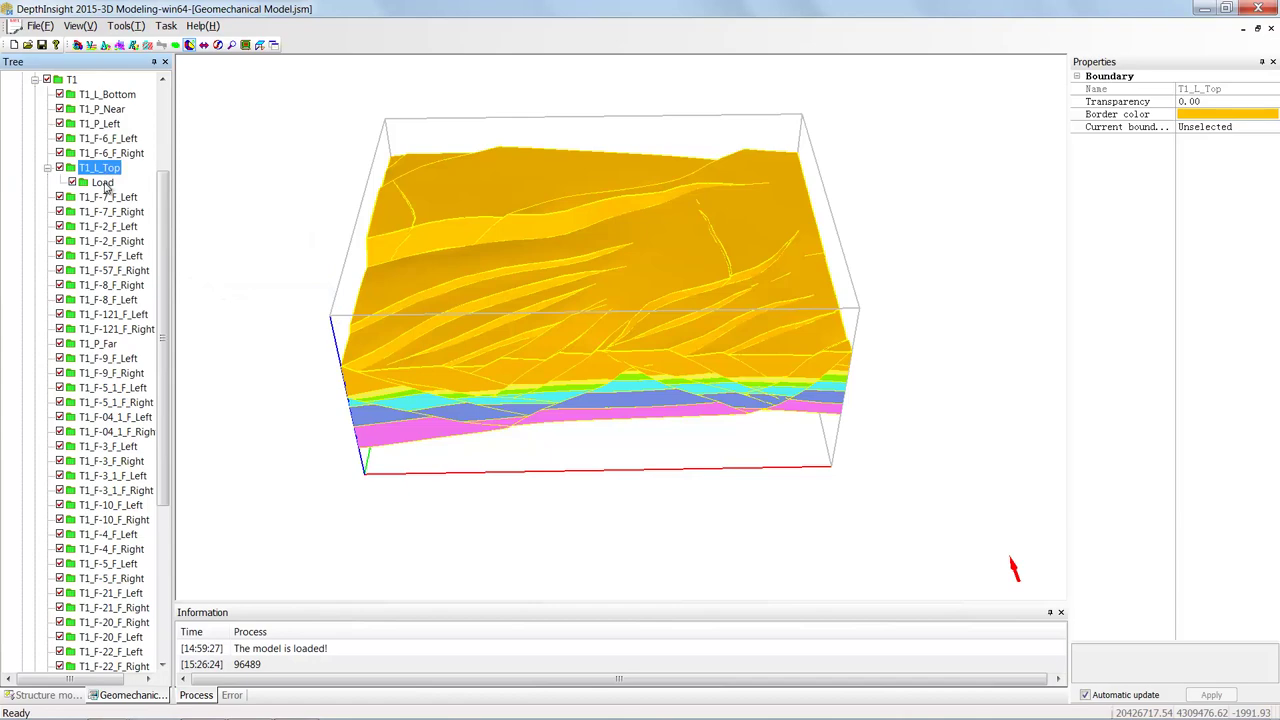
left_click(102, 183)
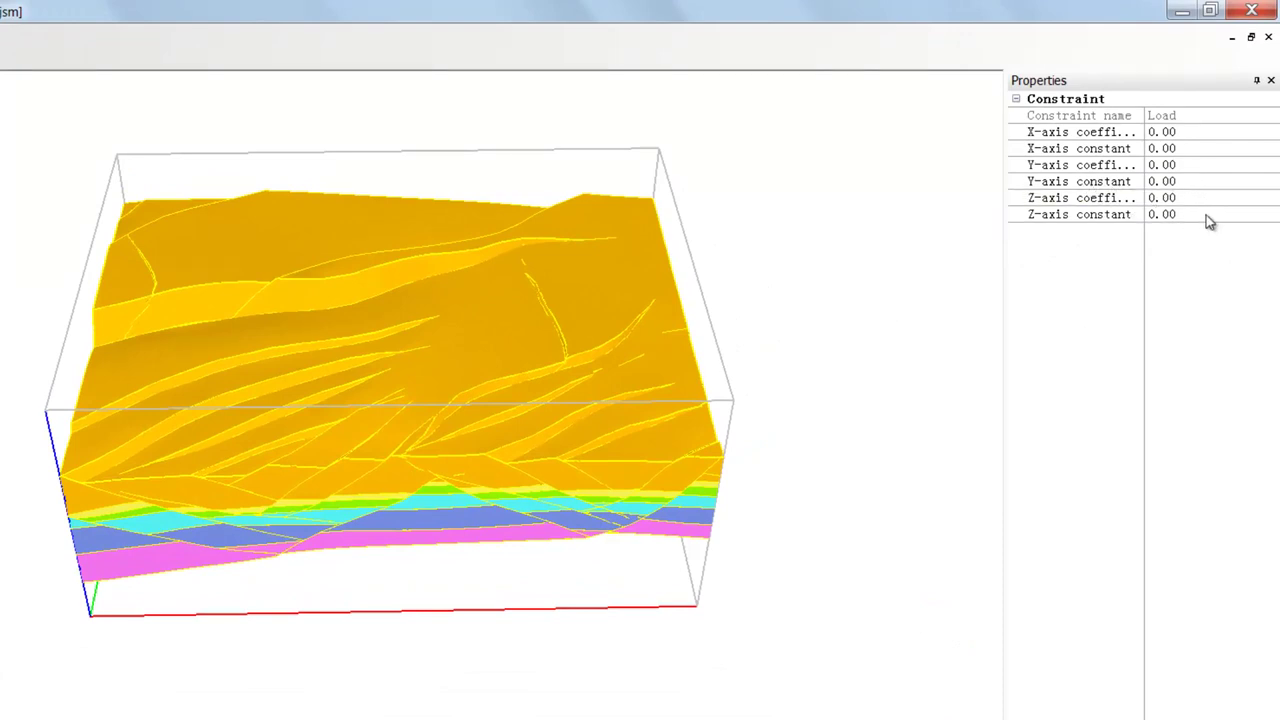
- Set the T1_L_Top Load's Z-axis constant to -20000000 (-2.0000000E+007)
left_click(1217, 216)
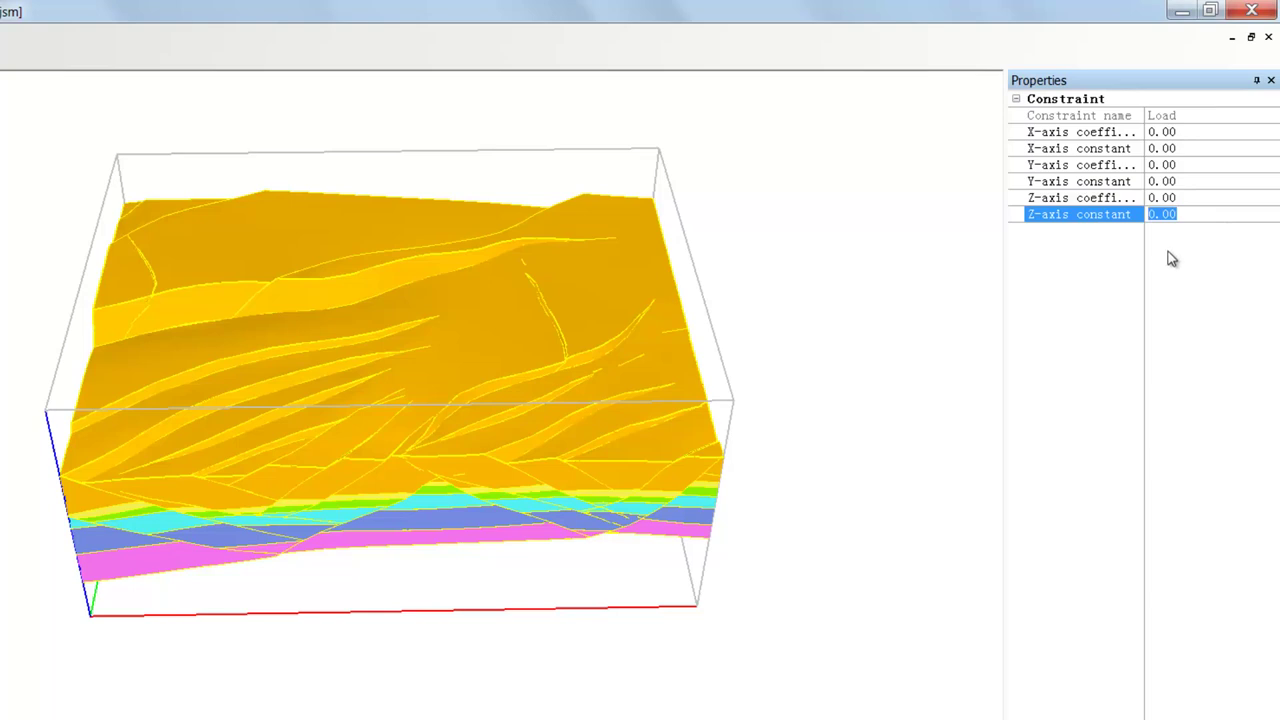
type("-20000000")
left_click(1102, 307)
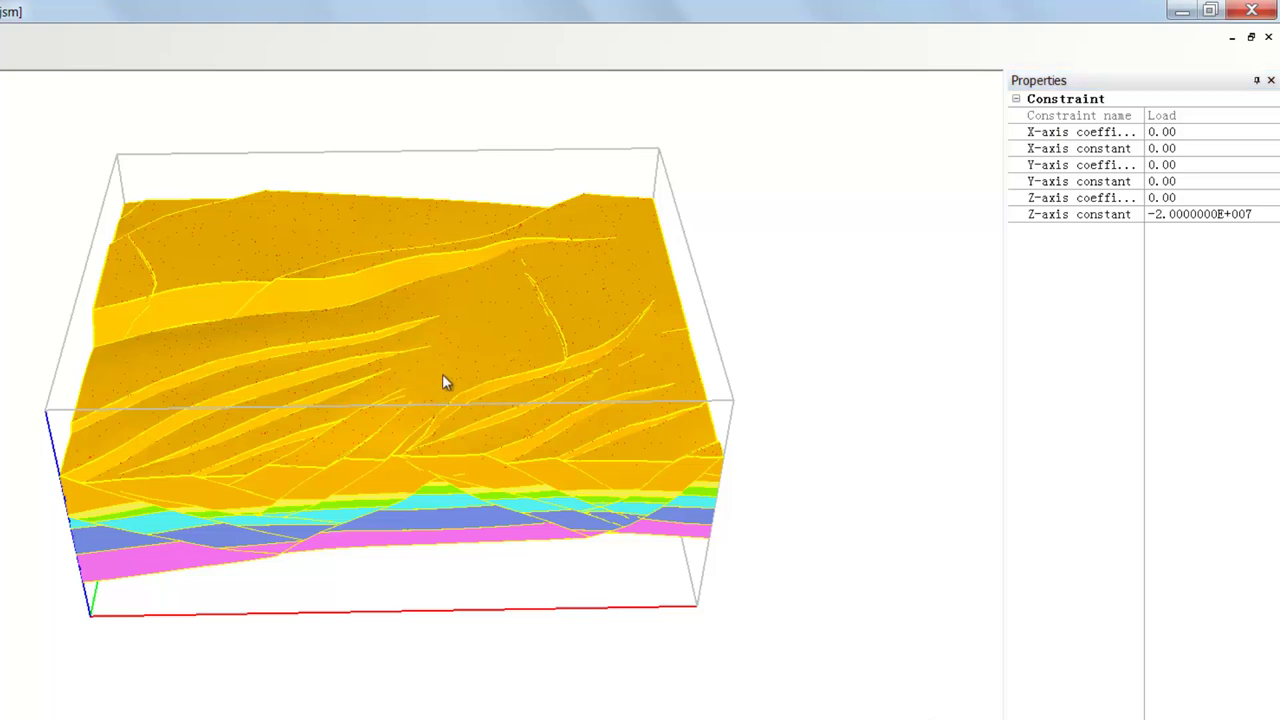
scroll(643, 420, "up", 5)
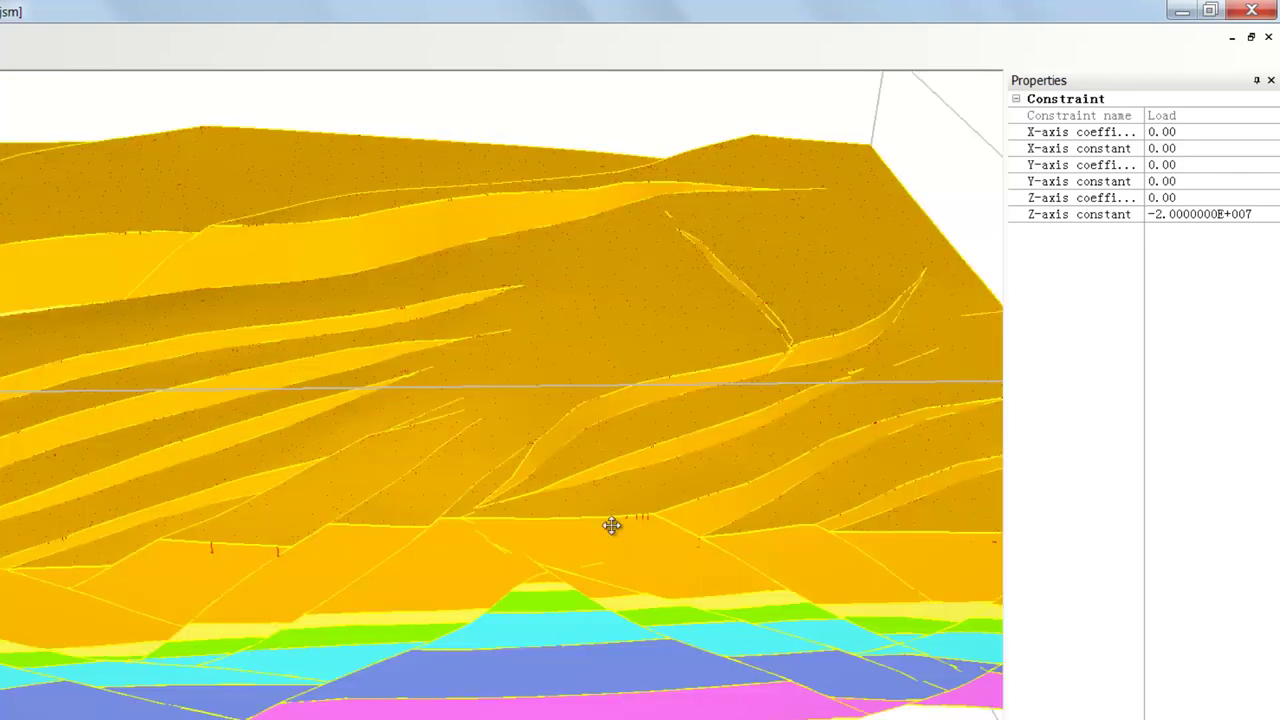
left_click_drag(612, 525, 617, 526)
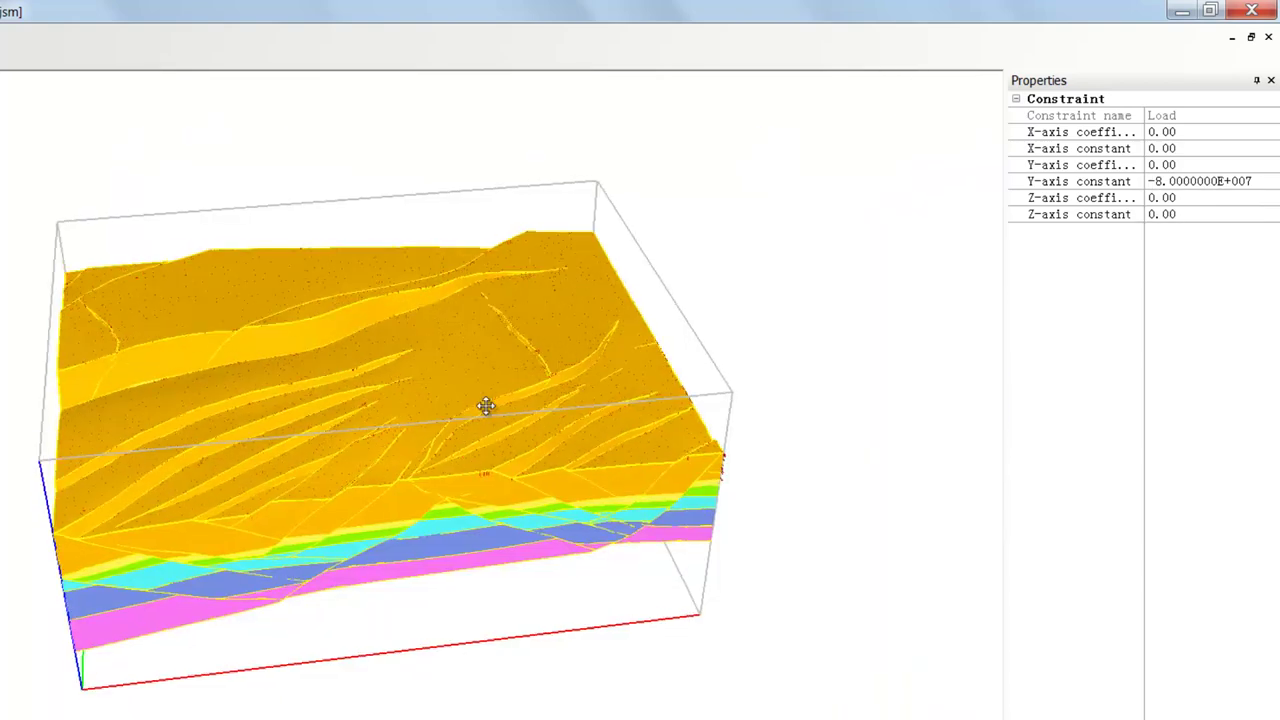
left_click_drag(486, 405, 455, 328)
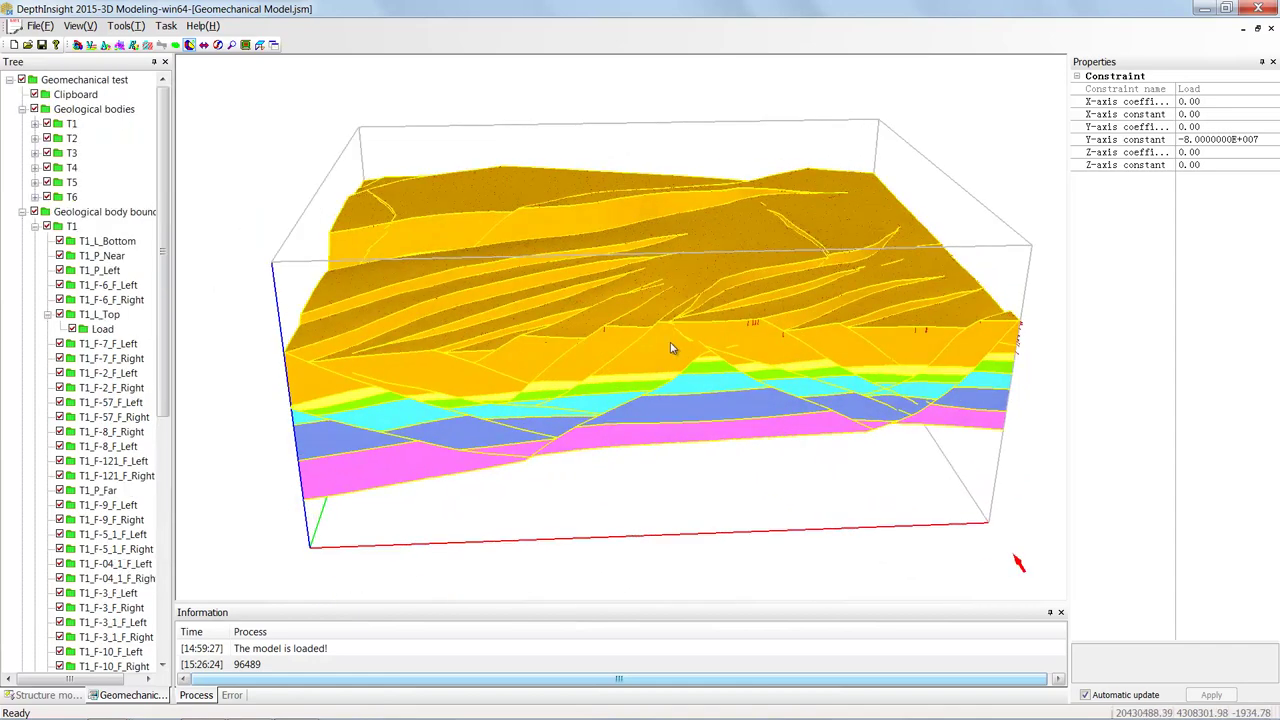
- Delete the fixed constraint from boundary T1_P_Near
left_click(48, 315)
left_click(104, 257)
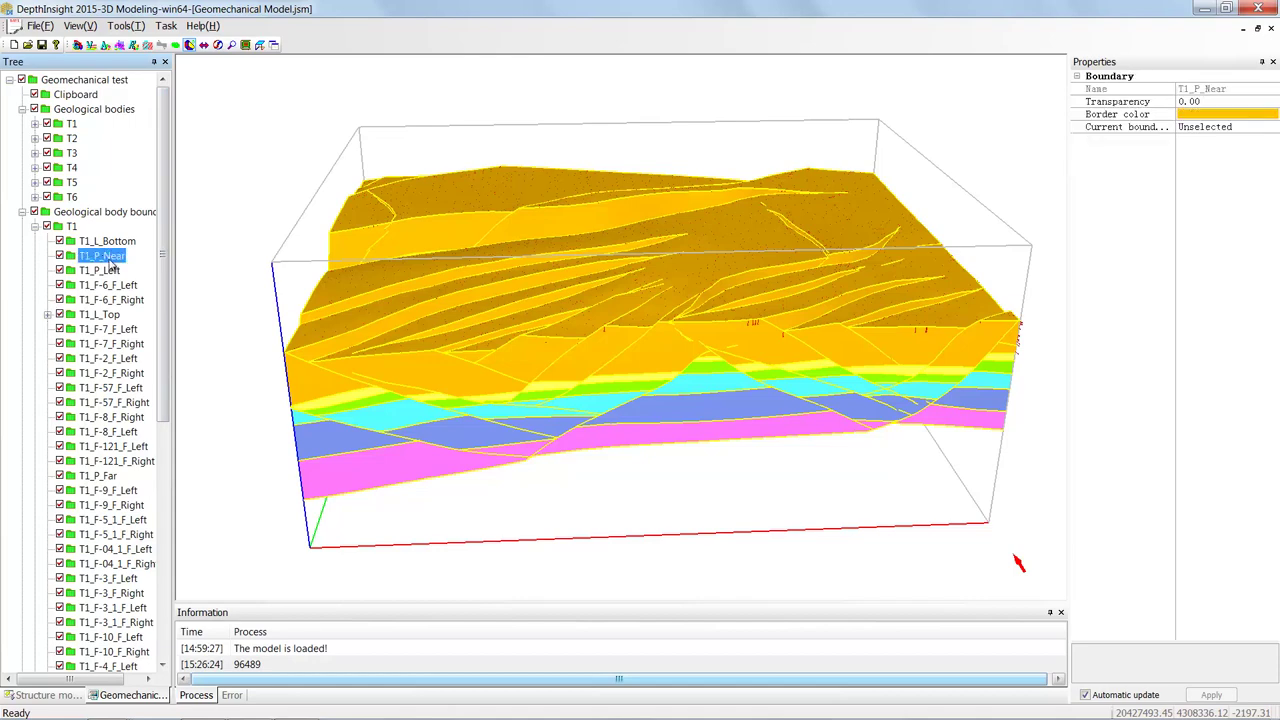
right_click(109, 262)
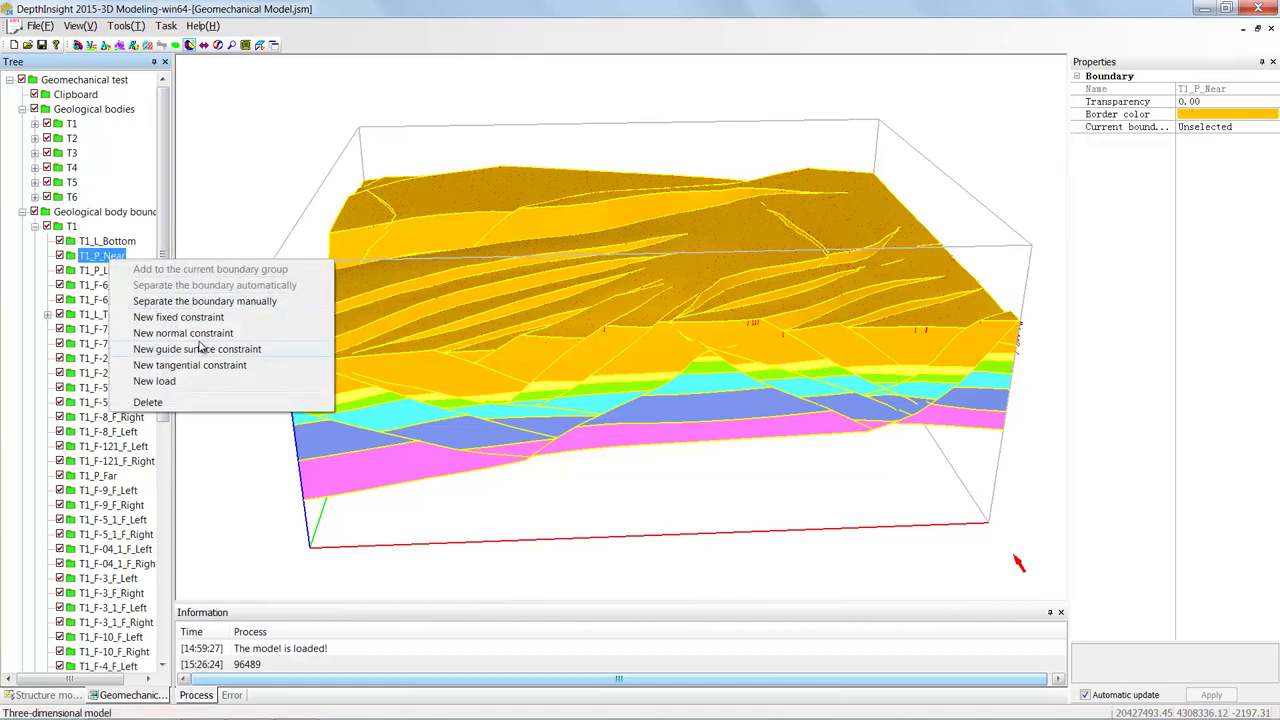
left_click(178, 317)
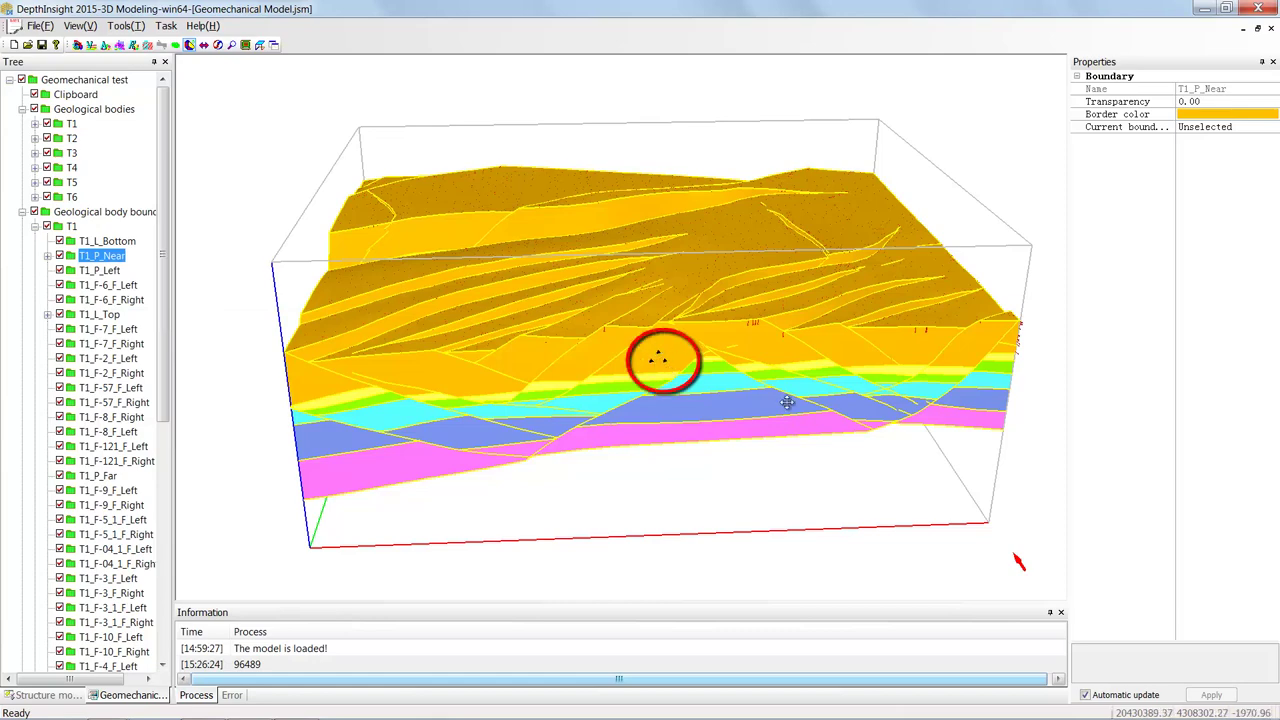
scroll(720, 360, "up", 3)
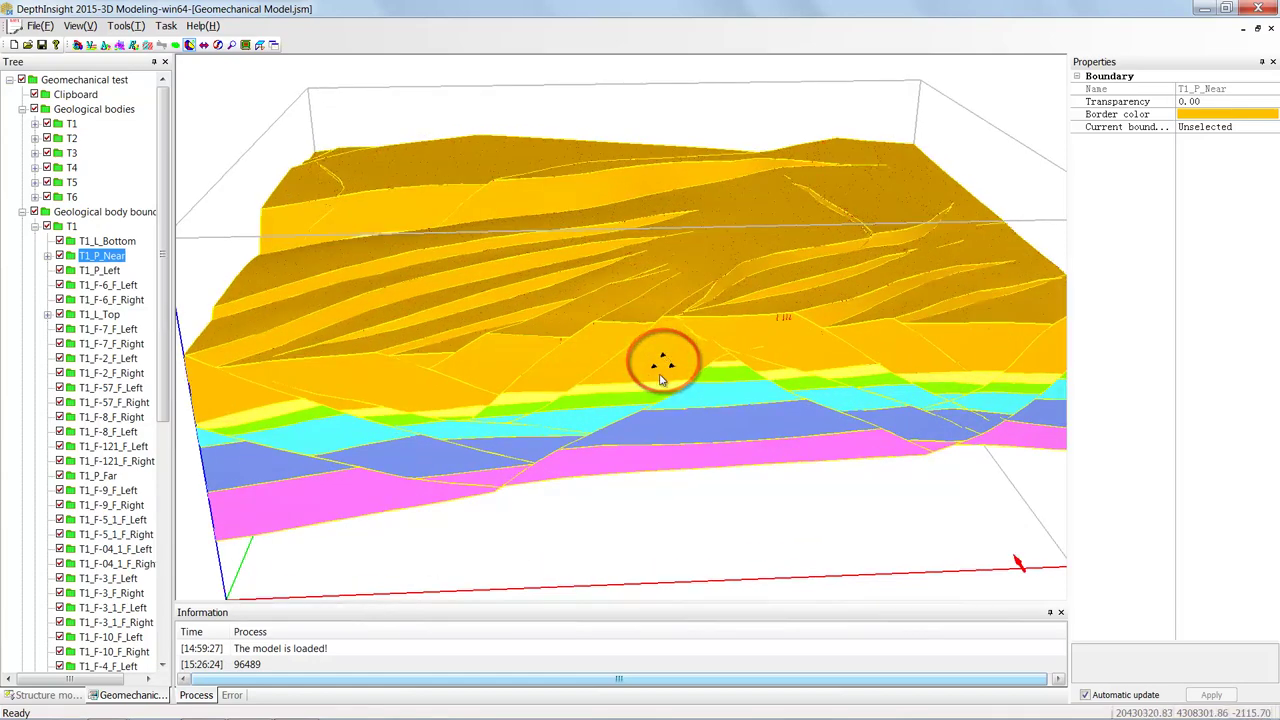
left_click(115, 271)
right_click(115, 271)
left_click(135, 283)
- Add a normal constraint to boundary T1_P_Near
right_click(107, 262)
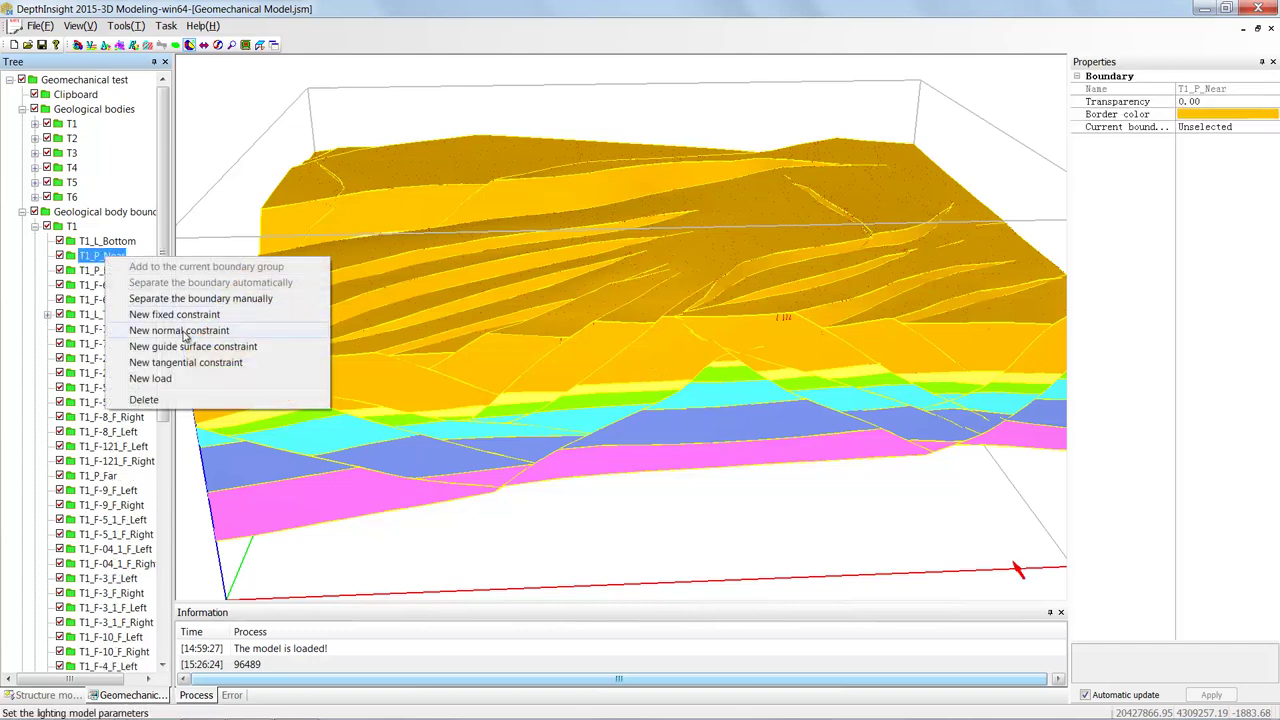
left_click(194, 334)
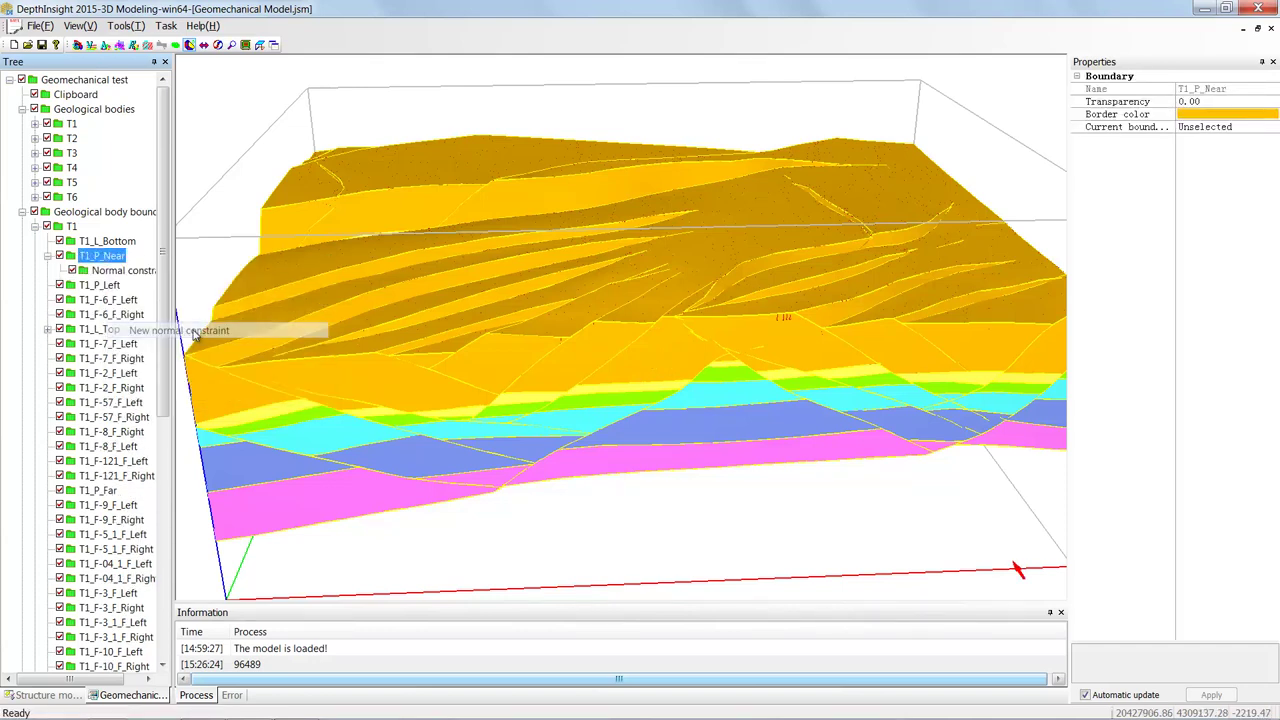
left_click(662, 364)
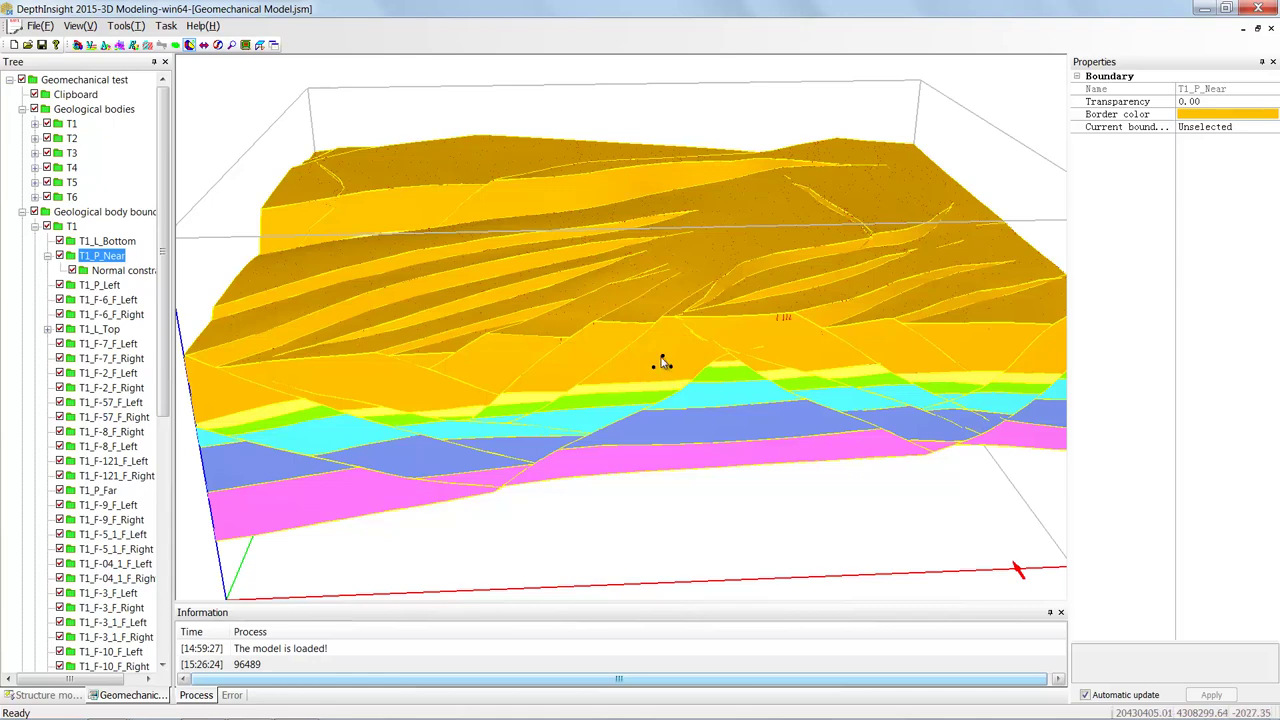
- Hide the T1_L_Top surface and add a new load to fault boundary T1_F-7_F_Left
left_click(60, 316)
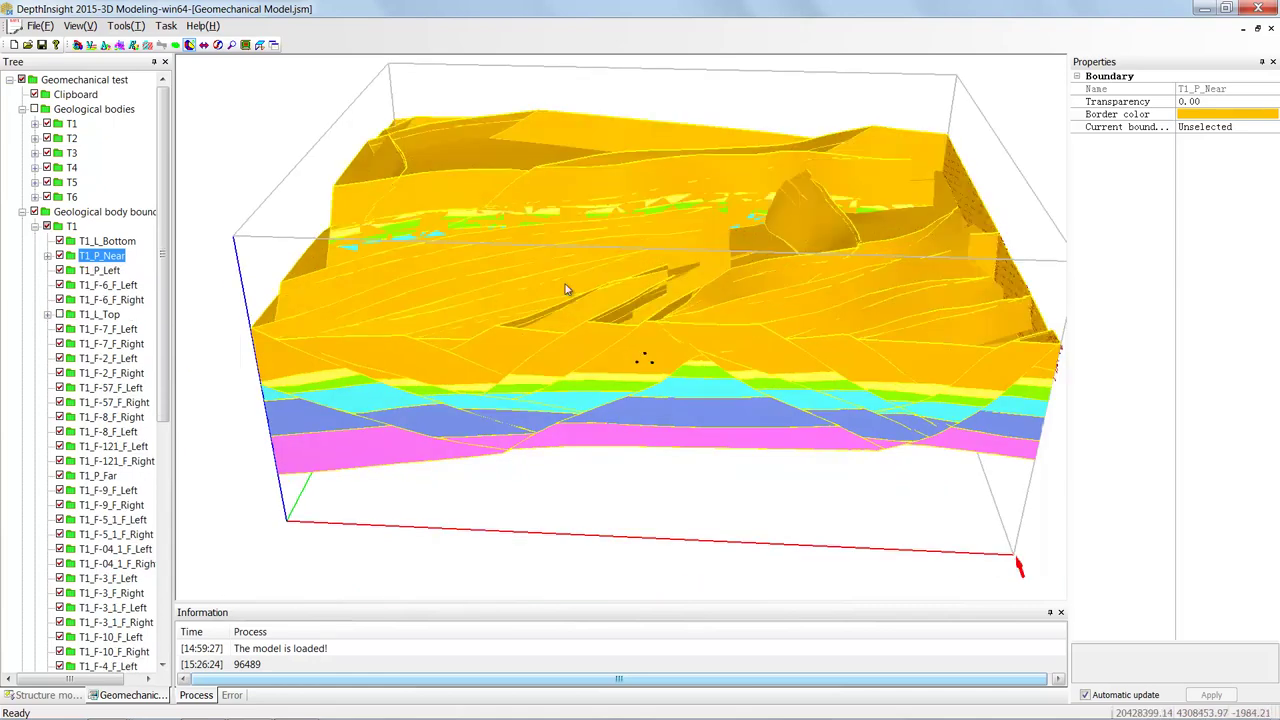
left_click_drag(617, 177, 598, 274)
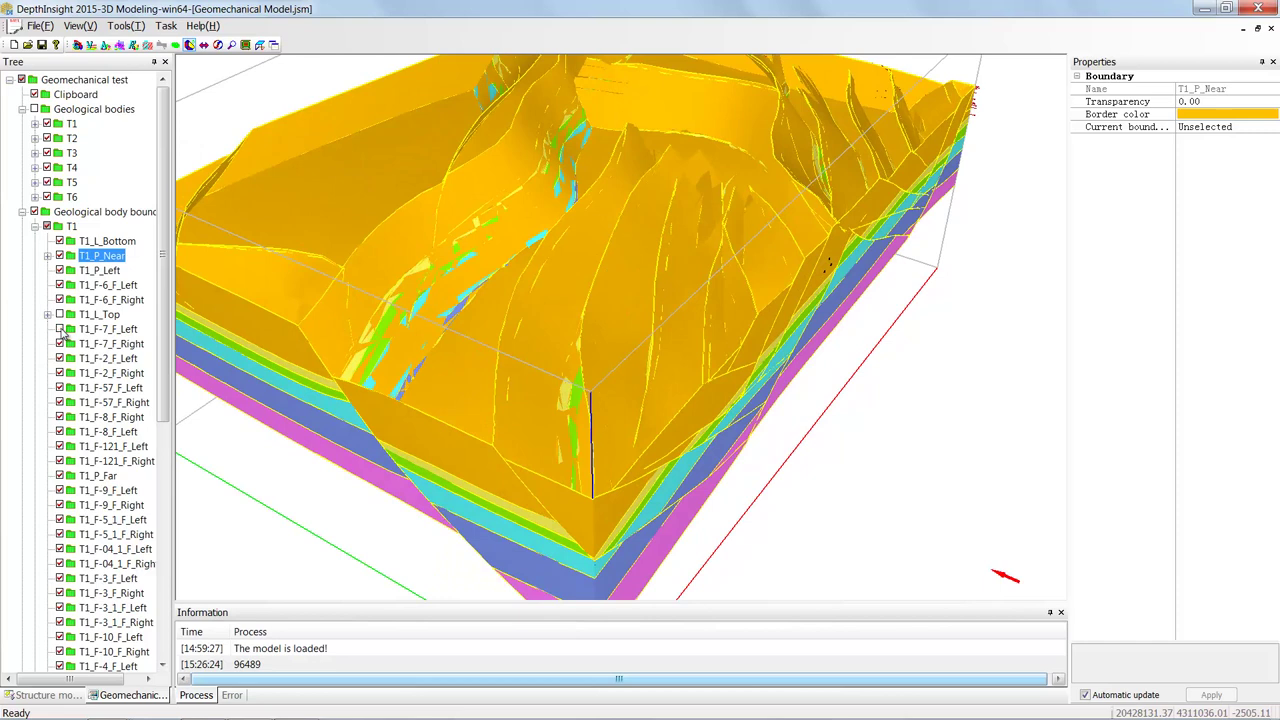
right_click(111, 332)
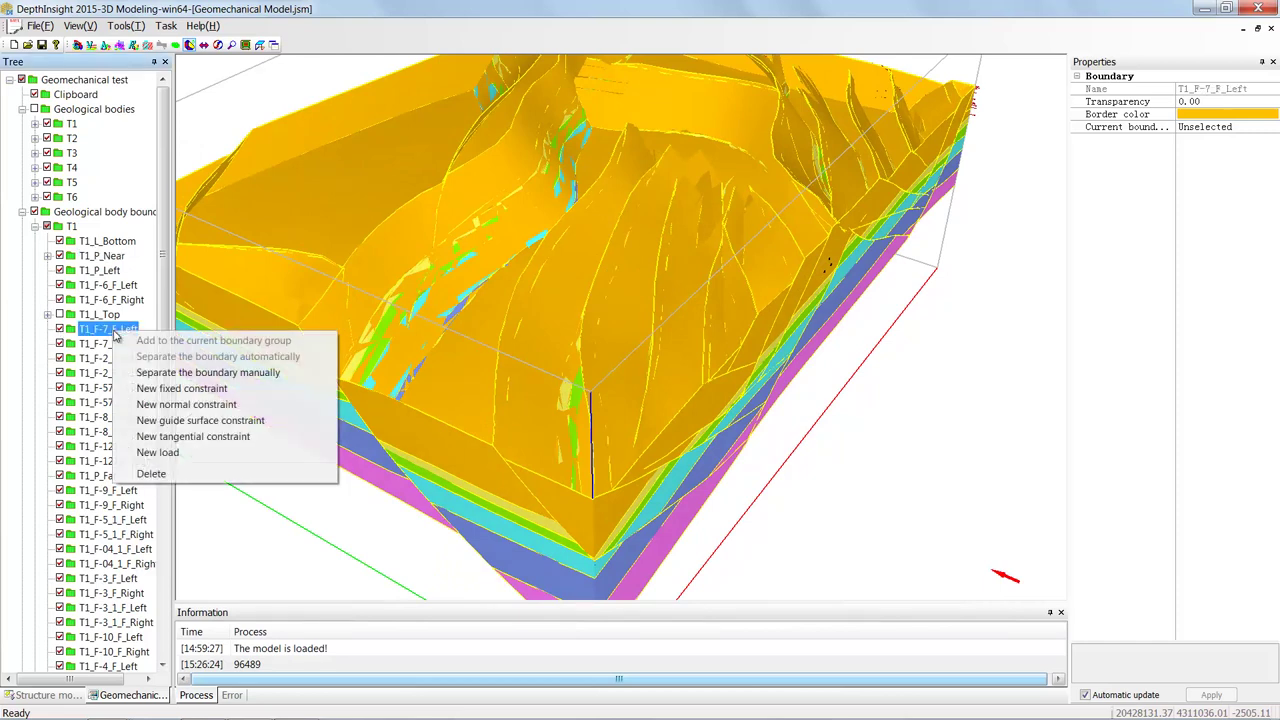
left_click(197, 455)
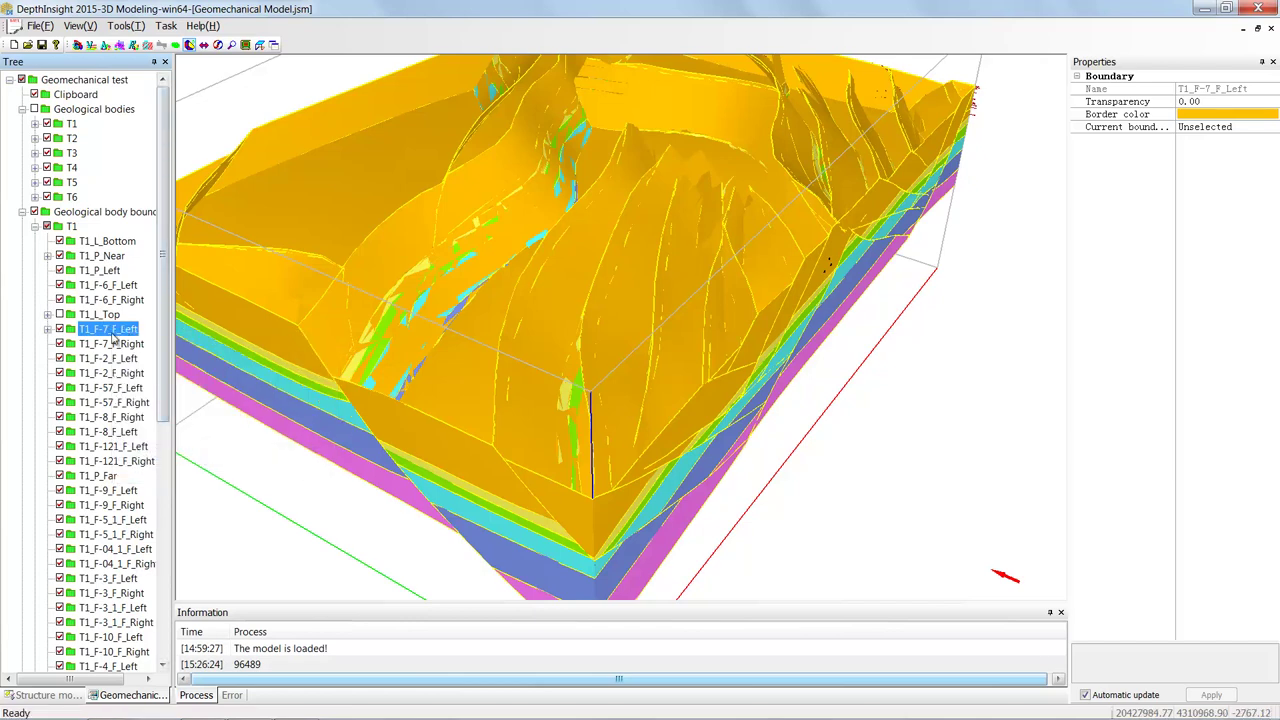
- Give the T1_F-7_F_Left load a Y-axis constant of -2.0000000E+007
left_click(103, 345)
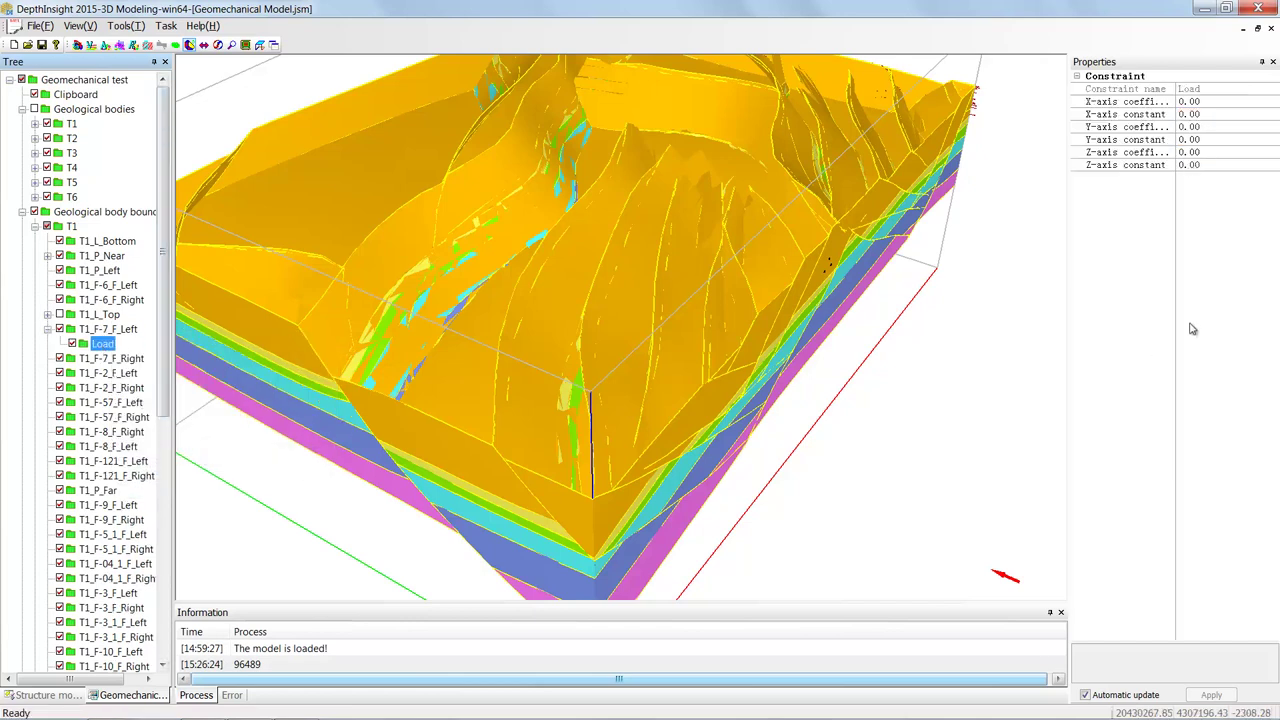
left_click(1188, 140)
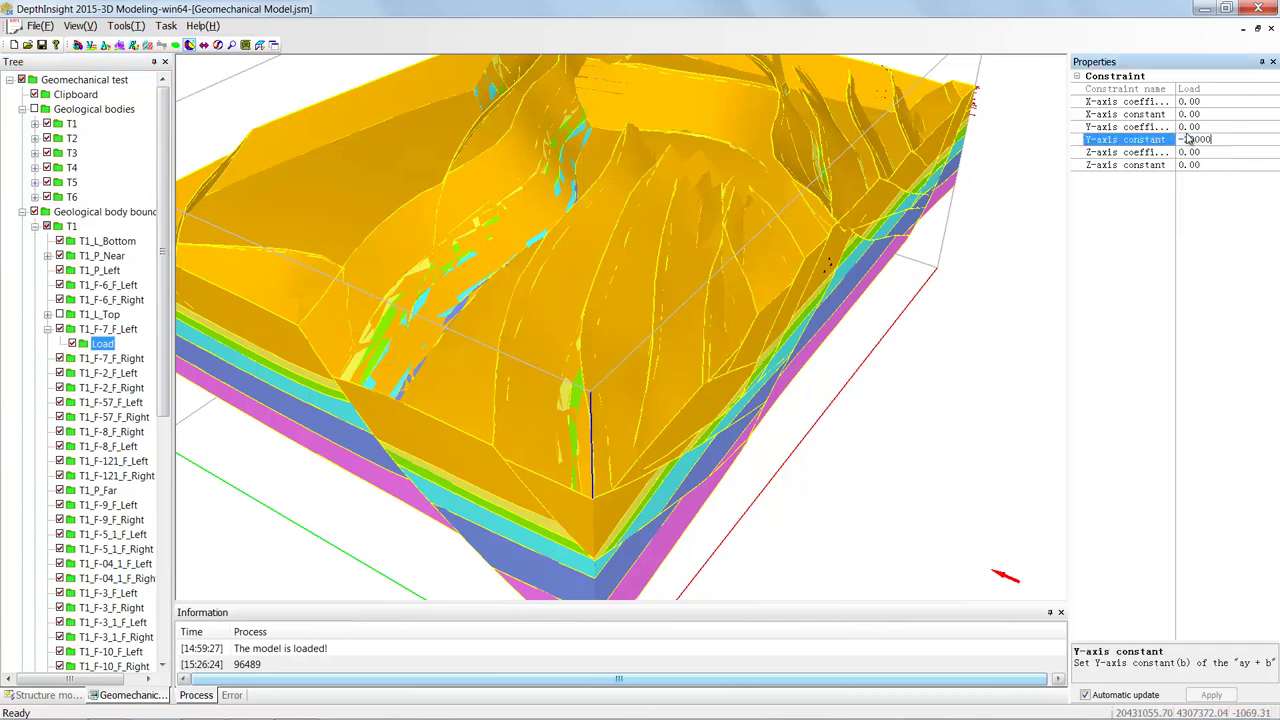
left_click(1120, 366)
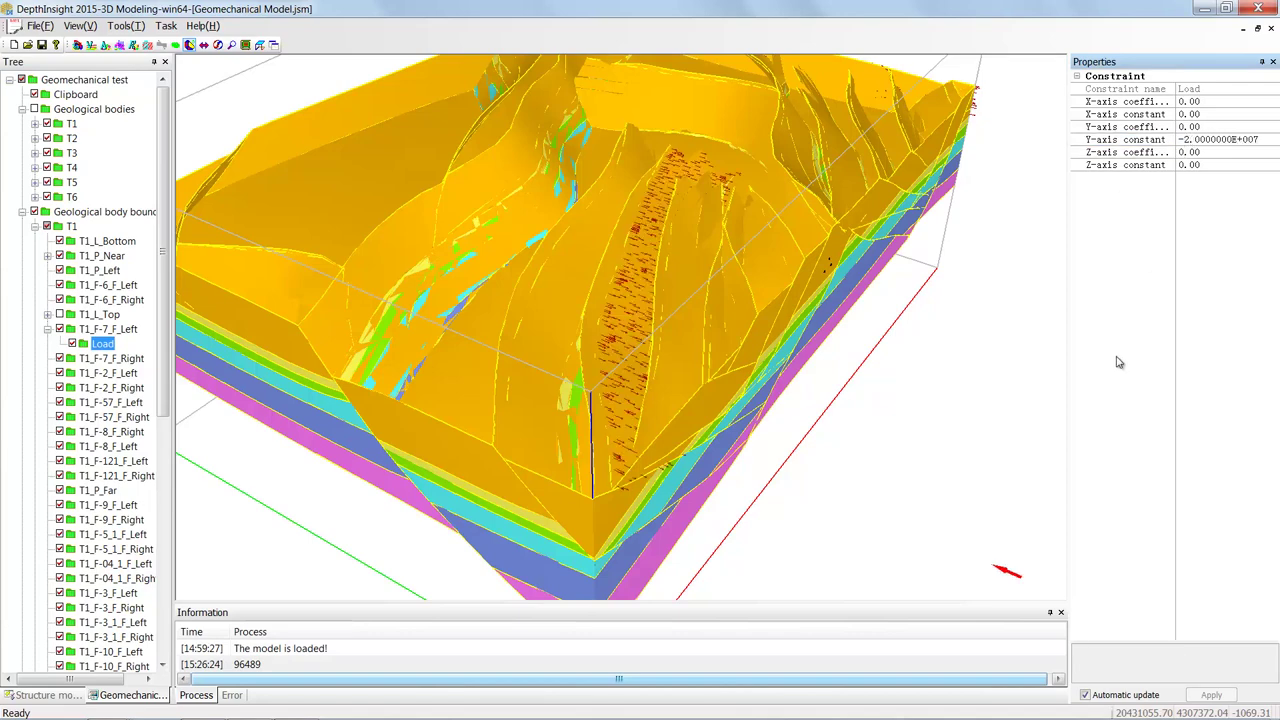
left_click_drag(640, 328, 630, 235)
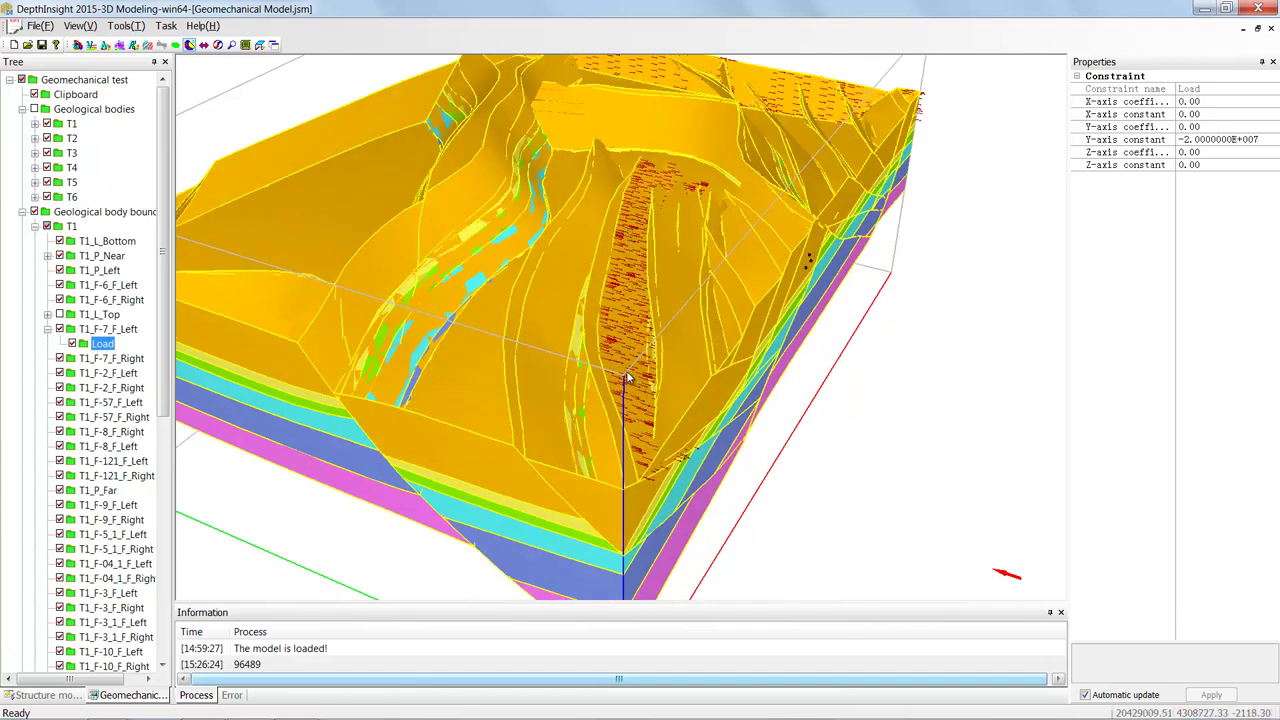
left_click(101, 255)
left_click_drag(163, 275, 167, 472)
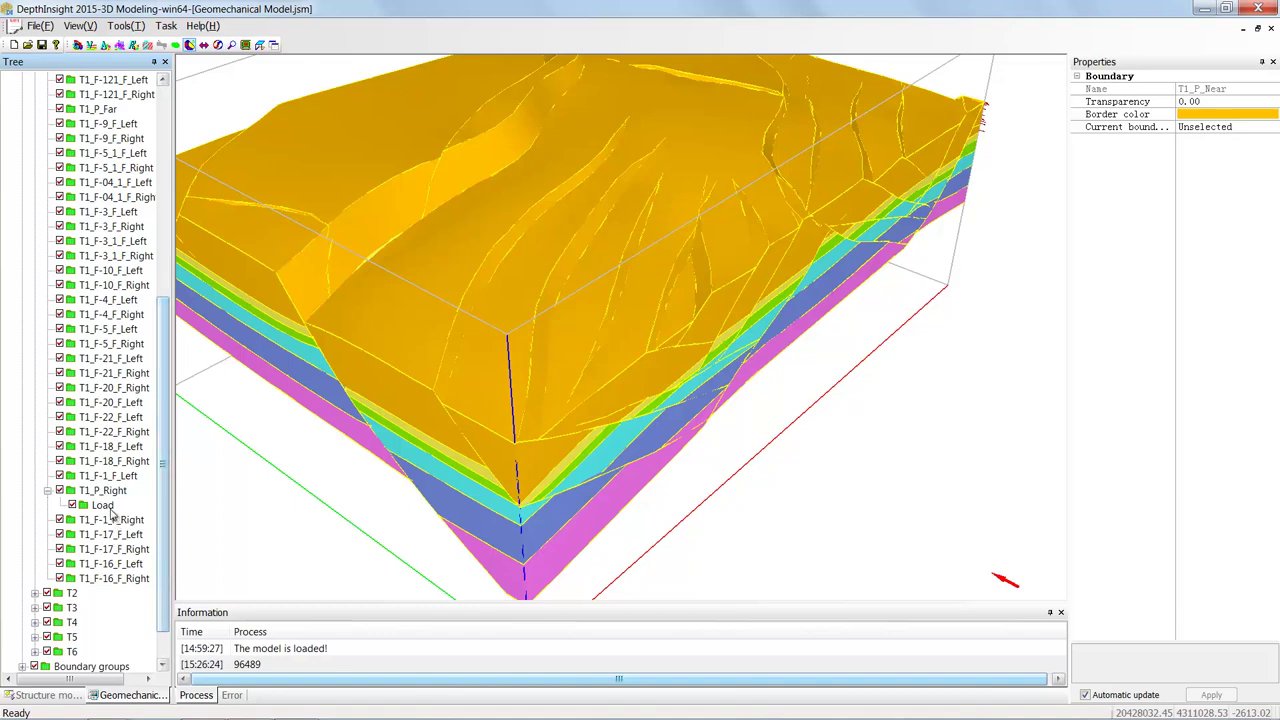
- Delete the load from boundary T1_P_Right
left_click(102, 505)
right_click(101, 511)
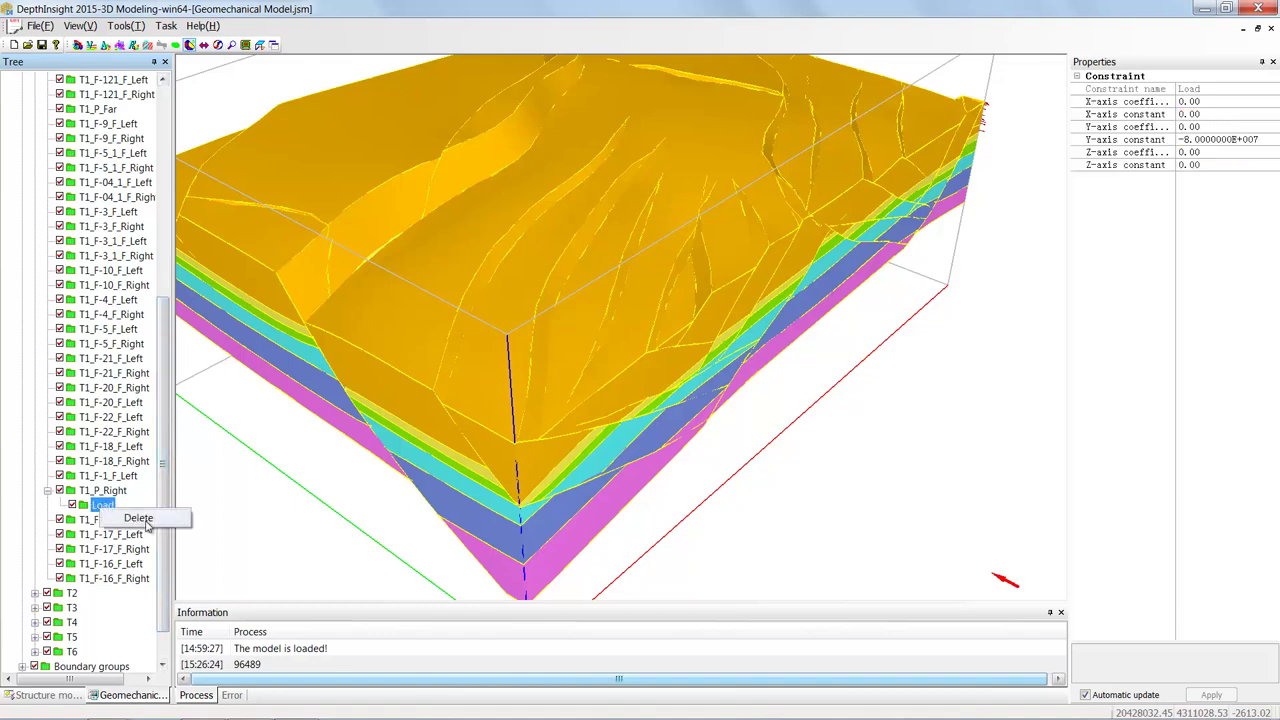
left_click(146, 522)
left_click_drag(164, 468, 168, 245)
- Collapse the body boundary branches and expand Boundary groups and the Top_Layer group
left_click(35, 227)
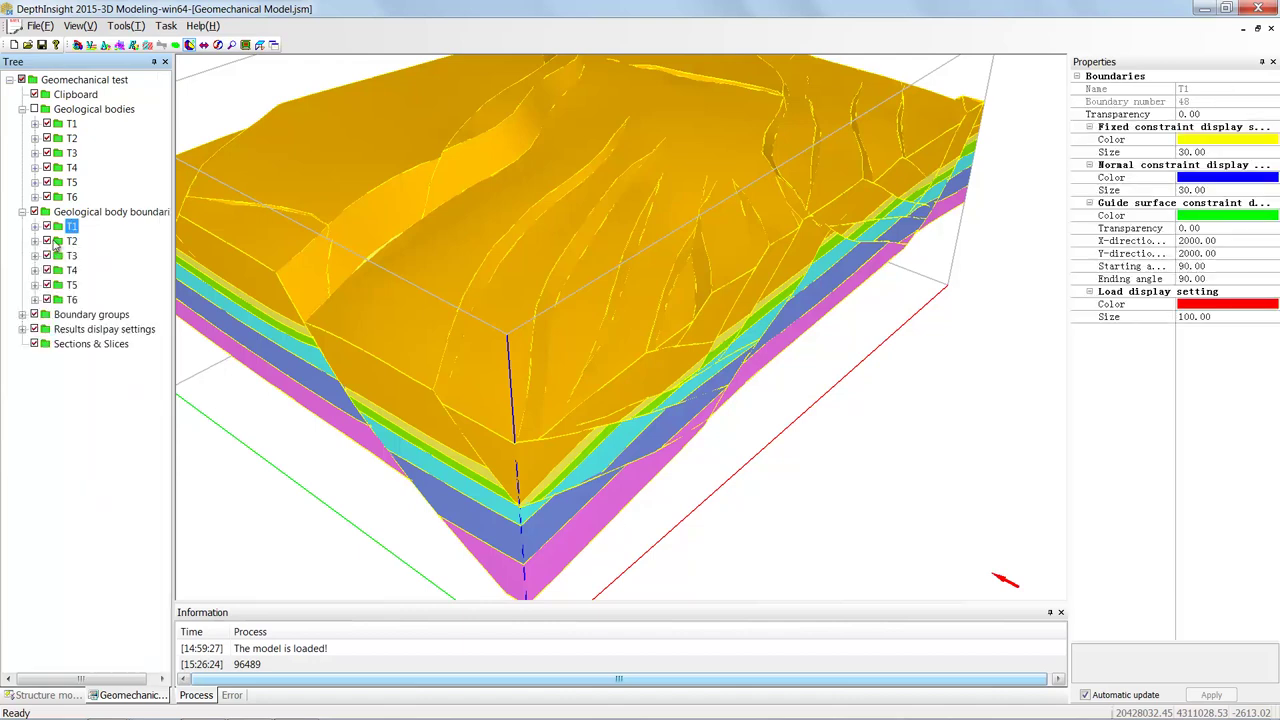
left_click(22, 212)
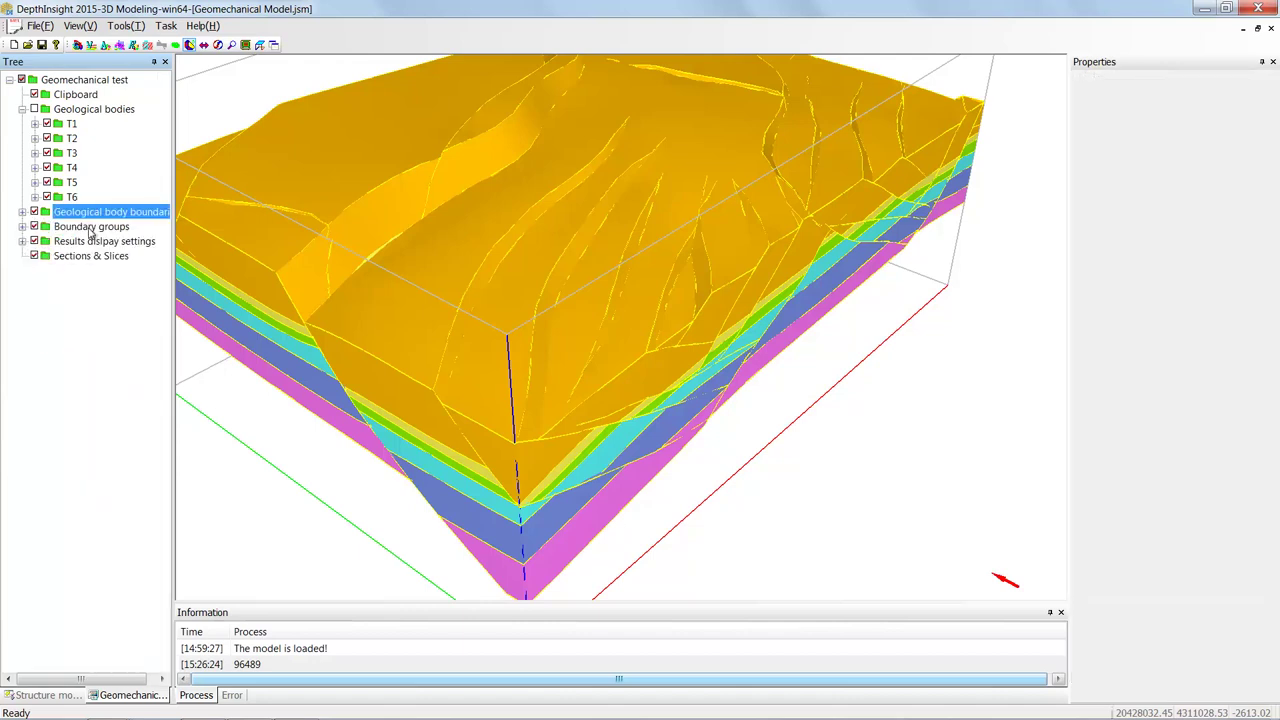
double_click(87, 230)
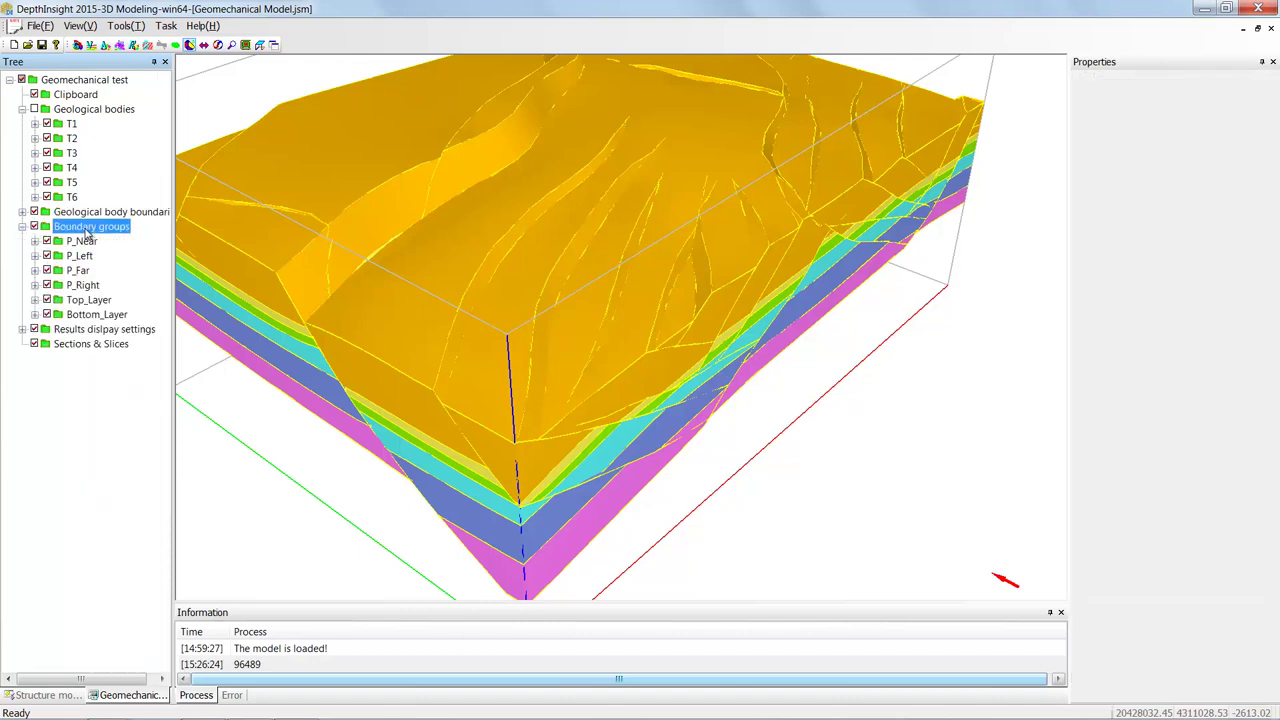
left_click_drag(529, 237, 531, 318)
scroll(643, 301, "down", 5)
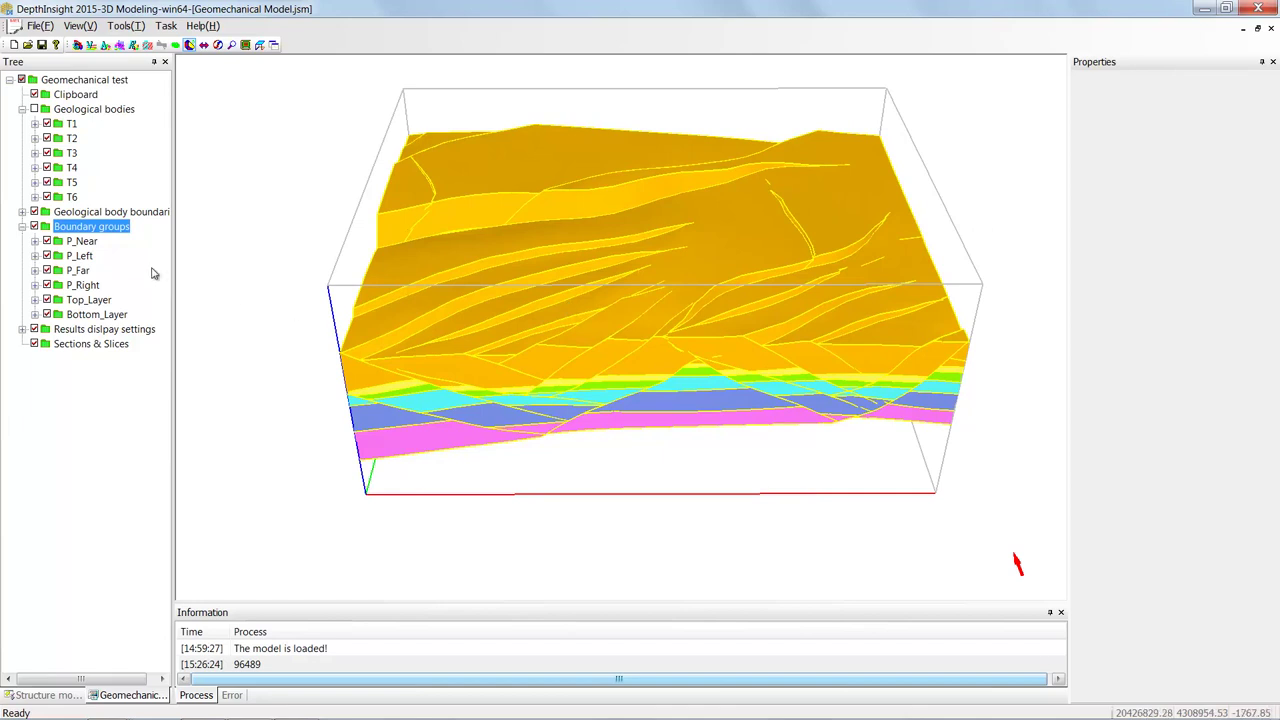
double_click(90, 300)
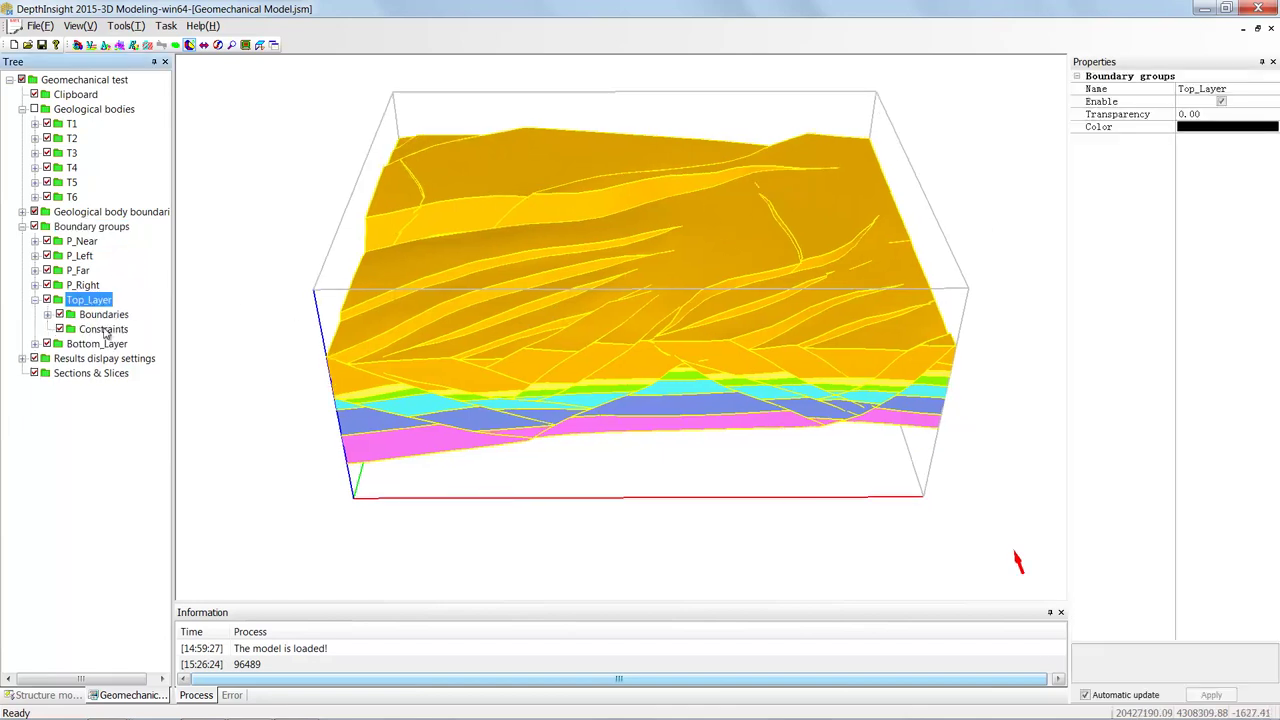
- Add a Load to Top_Layer's constraints with Z-axis constant -2.0000000E+007
left_click(100, 329)
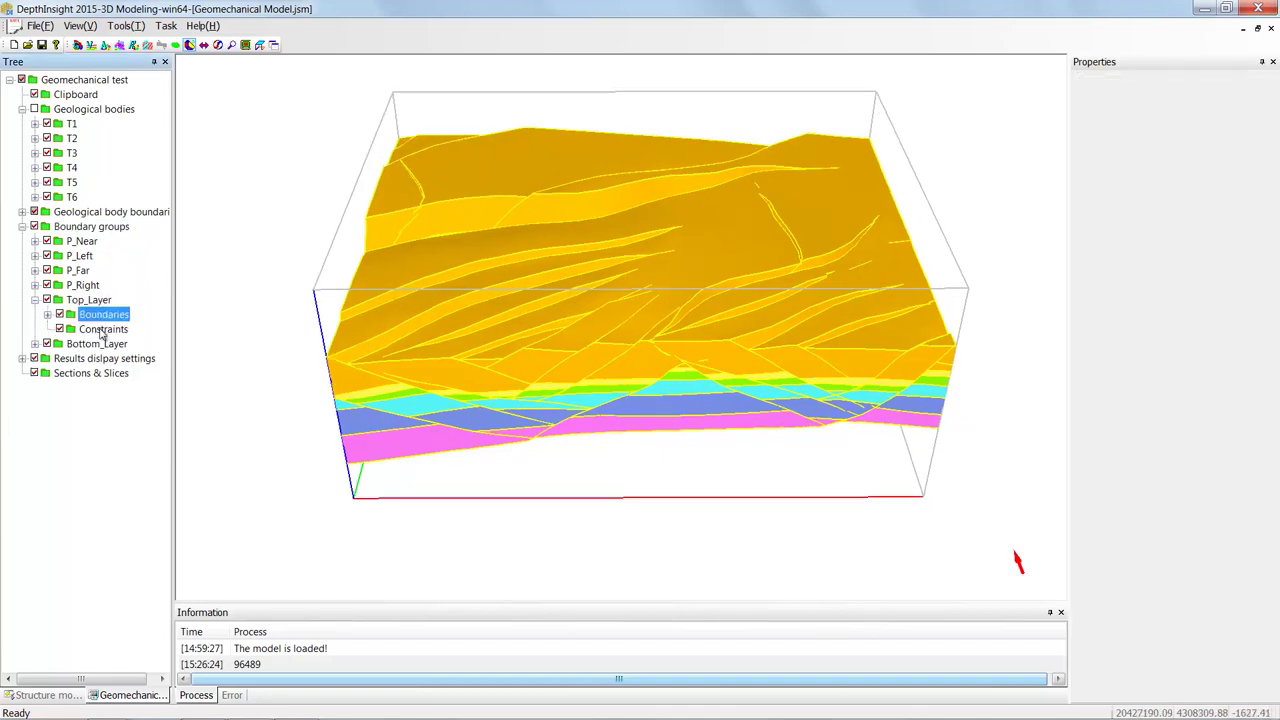
right_click(97, 331)
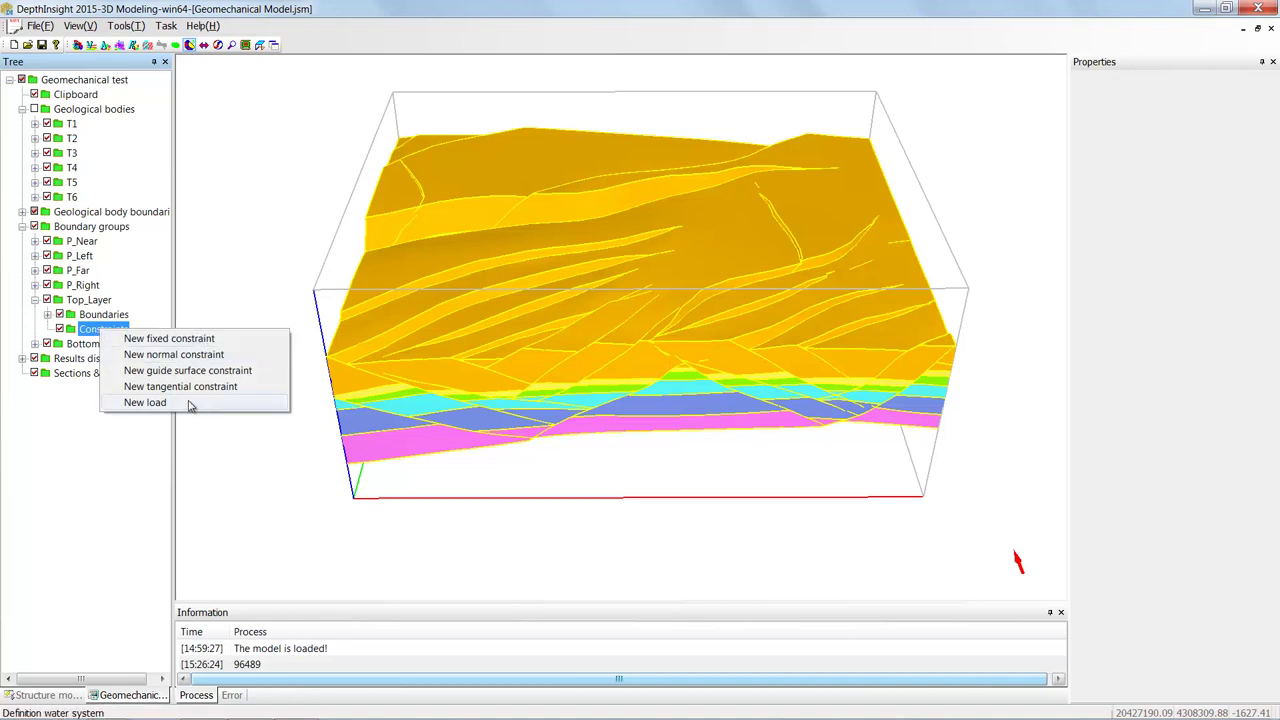
left_click(145, 402)
left_click(108, 345)
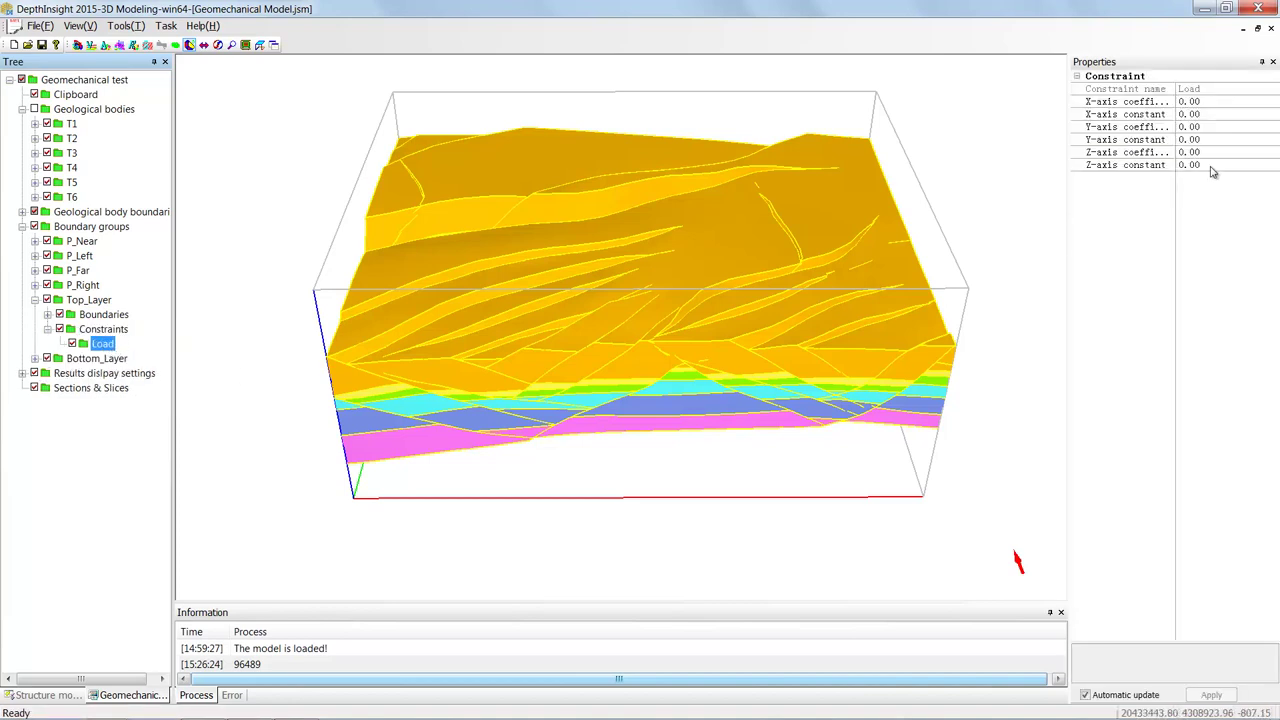
left_click(1131, 166)
type("-20000000")
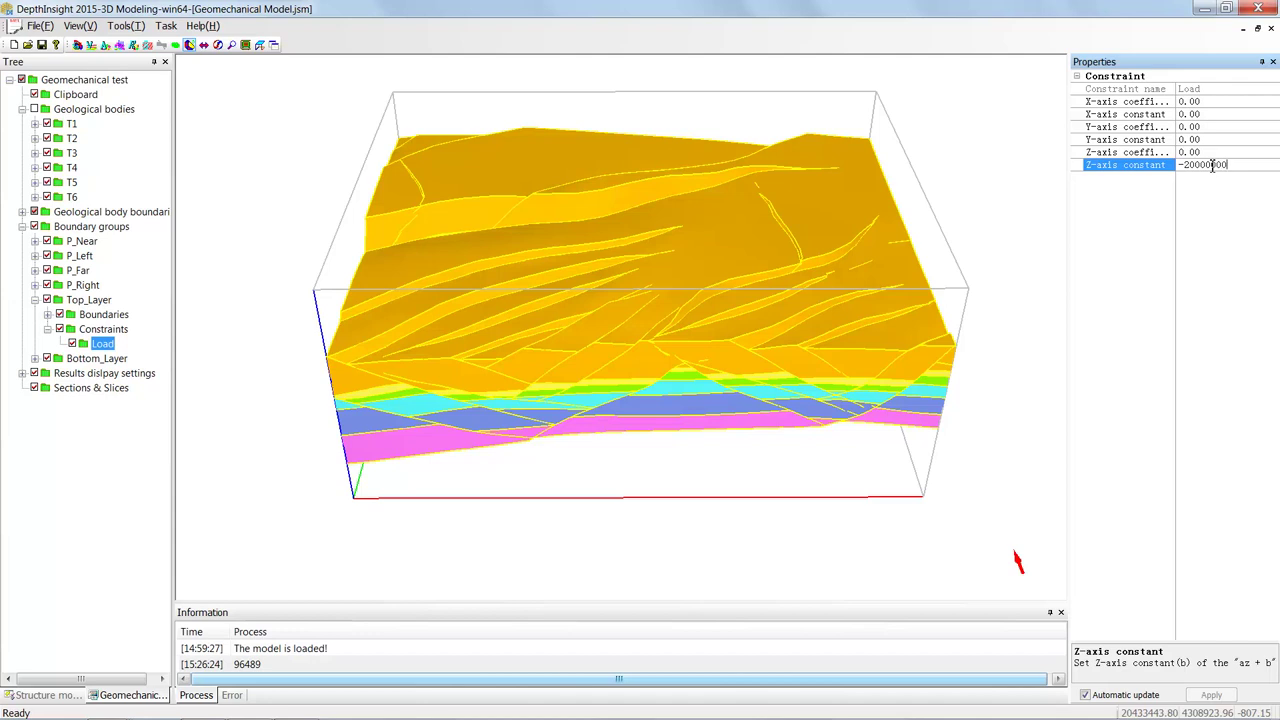
left_click(1113, 270)
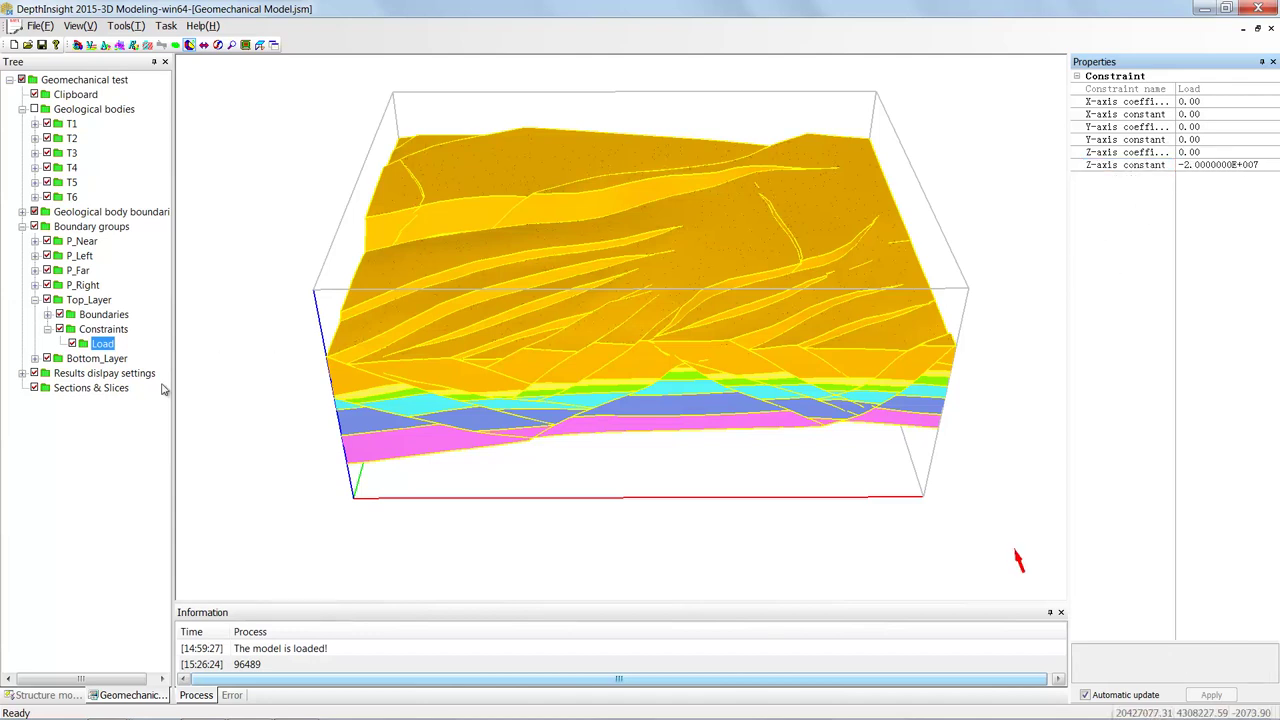
left_click_drag(469, 254, 430, 262)
- Add a fixed constraint to the P_Left boundary group's constraints
left_click(103, 286)
right_click(107, 290)
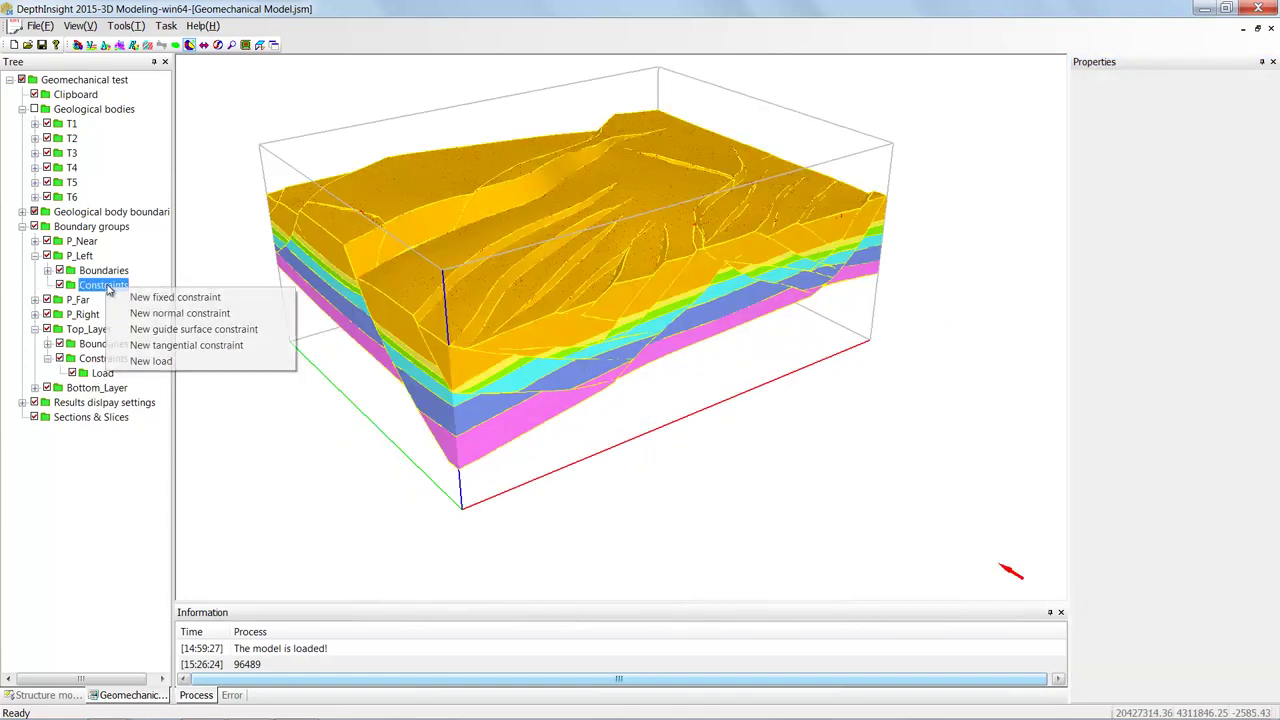
left_click(150, 295)
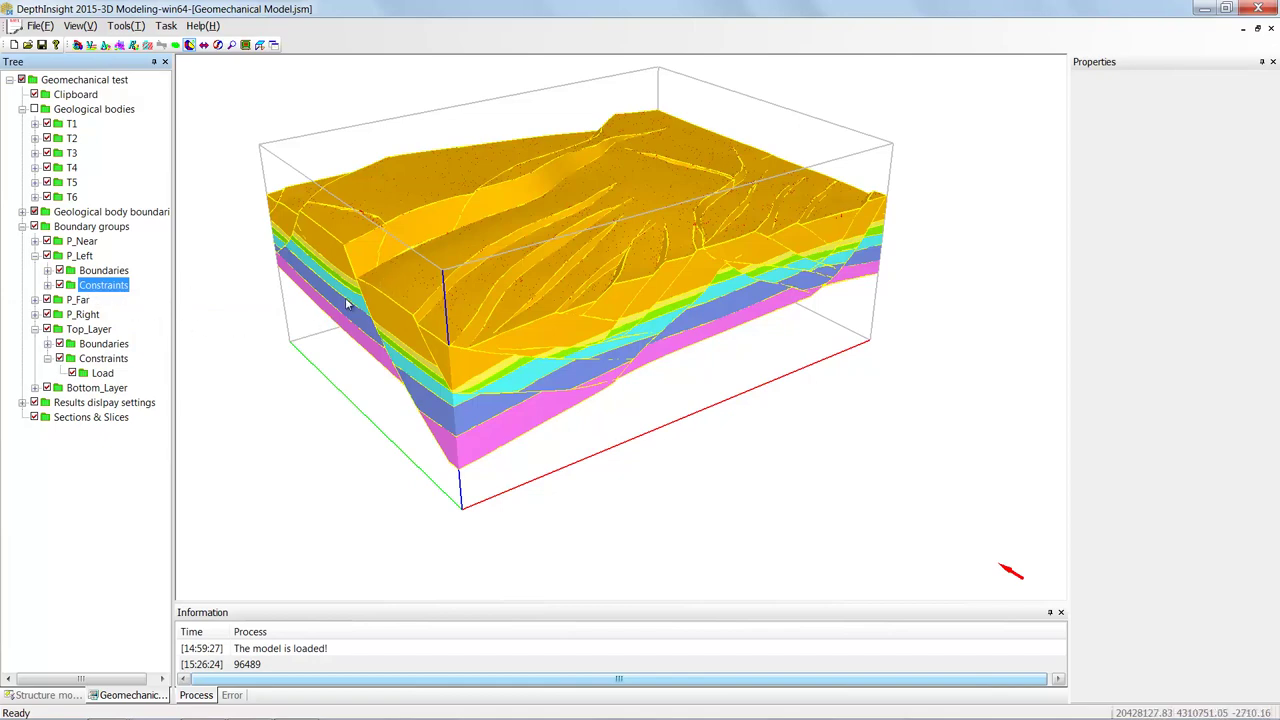
left_click_drag(420, 291, 380, 300)
left_click_drag(577, 277, 574, 194)
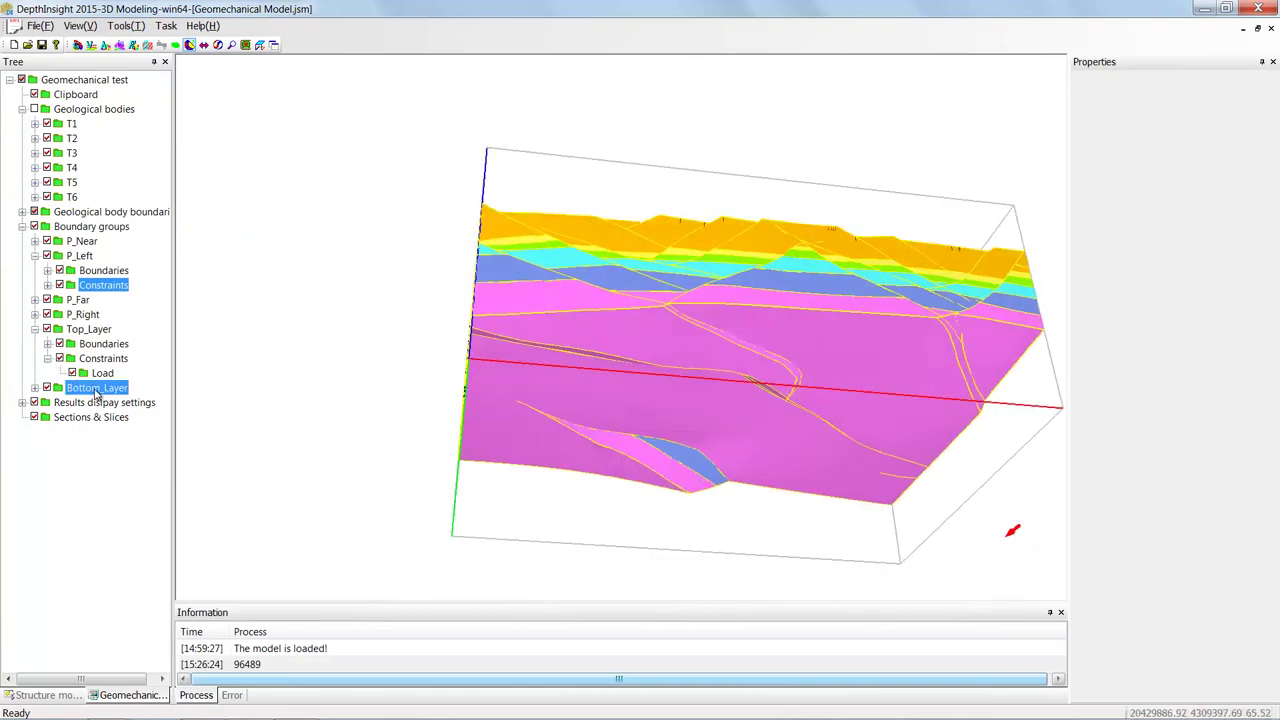
- Expand Bottom_Layer and review its constraint options, leaving it without constraints
double_click(97, 388)
left_click(102, 417)
right_click(105, 418)
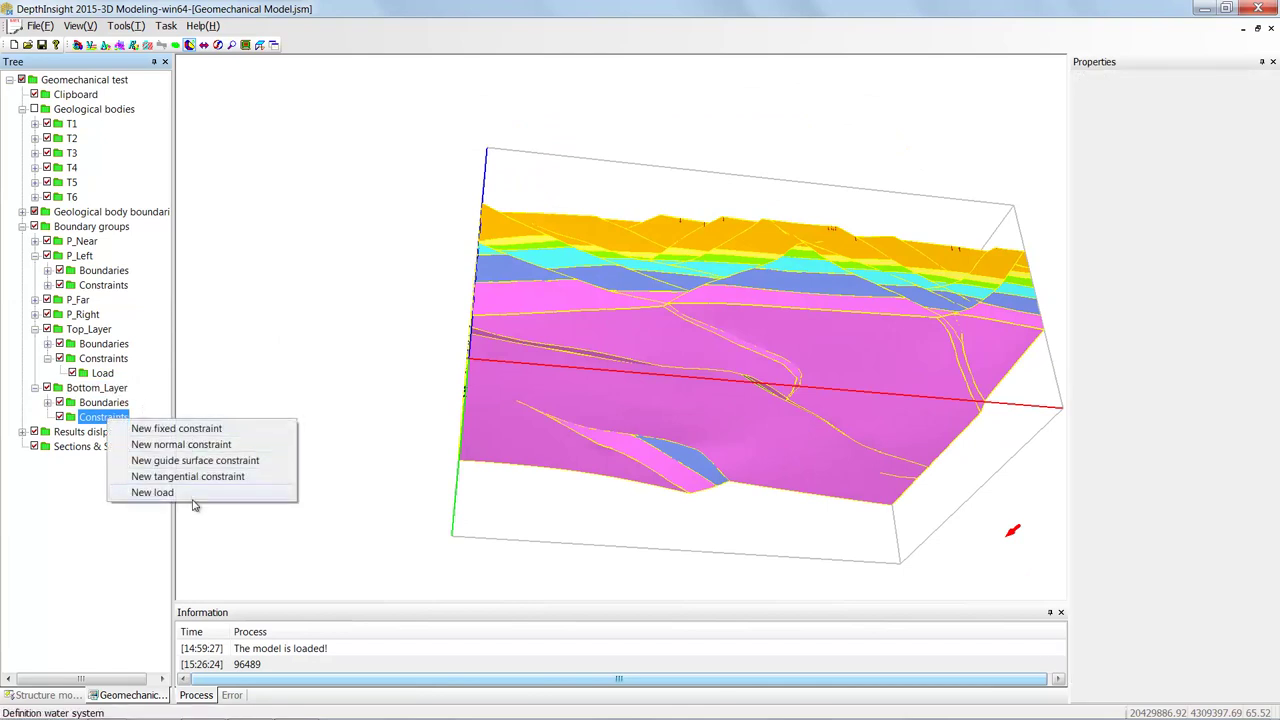
left_click(201, 445)
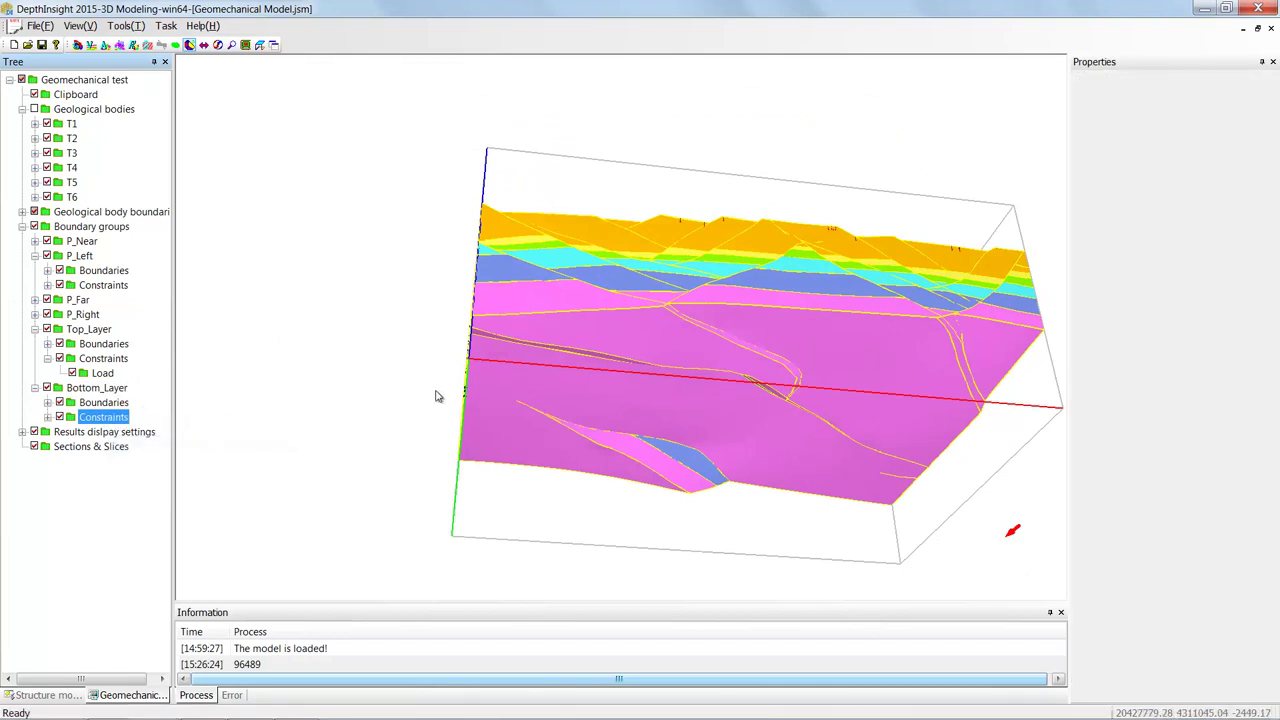
left_click_drag(714, 381, 594, 319)
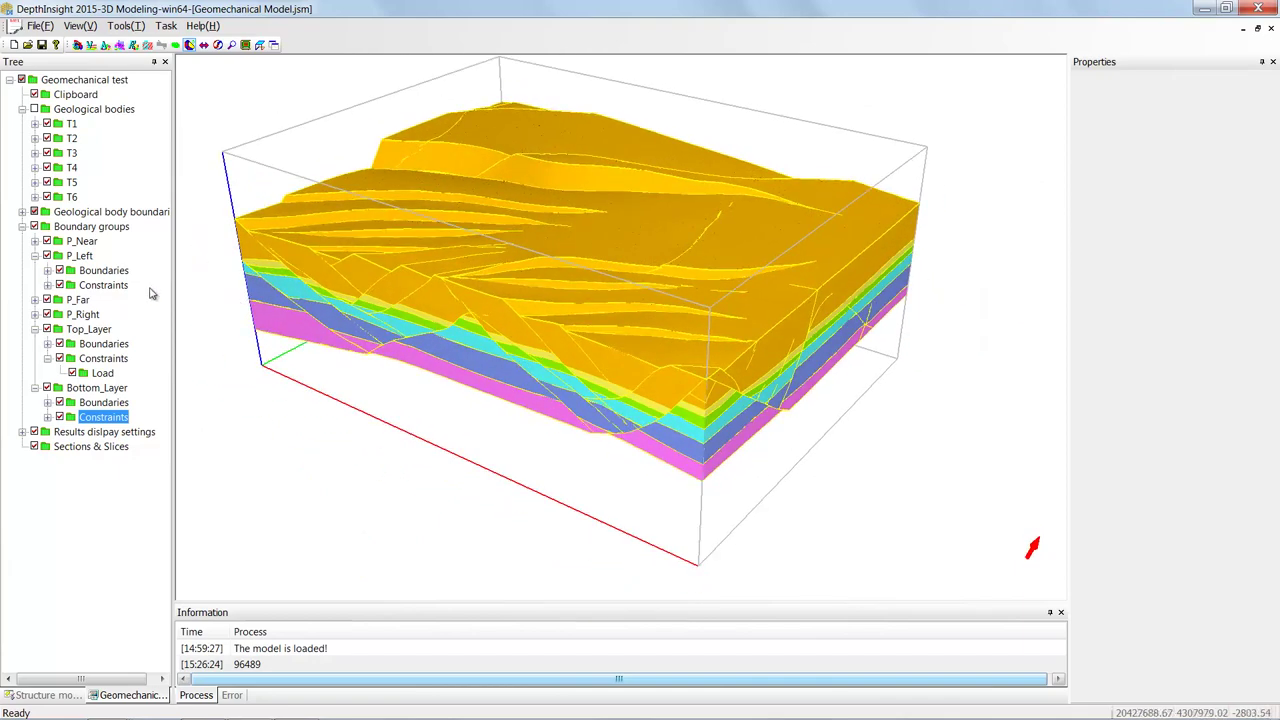
- Add a new Load under P_Right's Constraints with Y-axis constant -8.0000000E+007
double_click(82, 316)
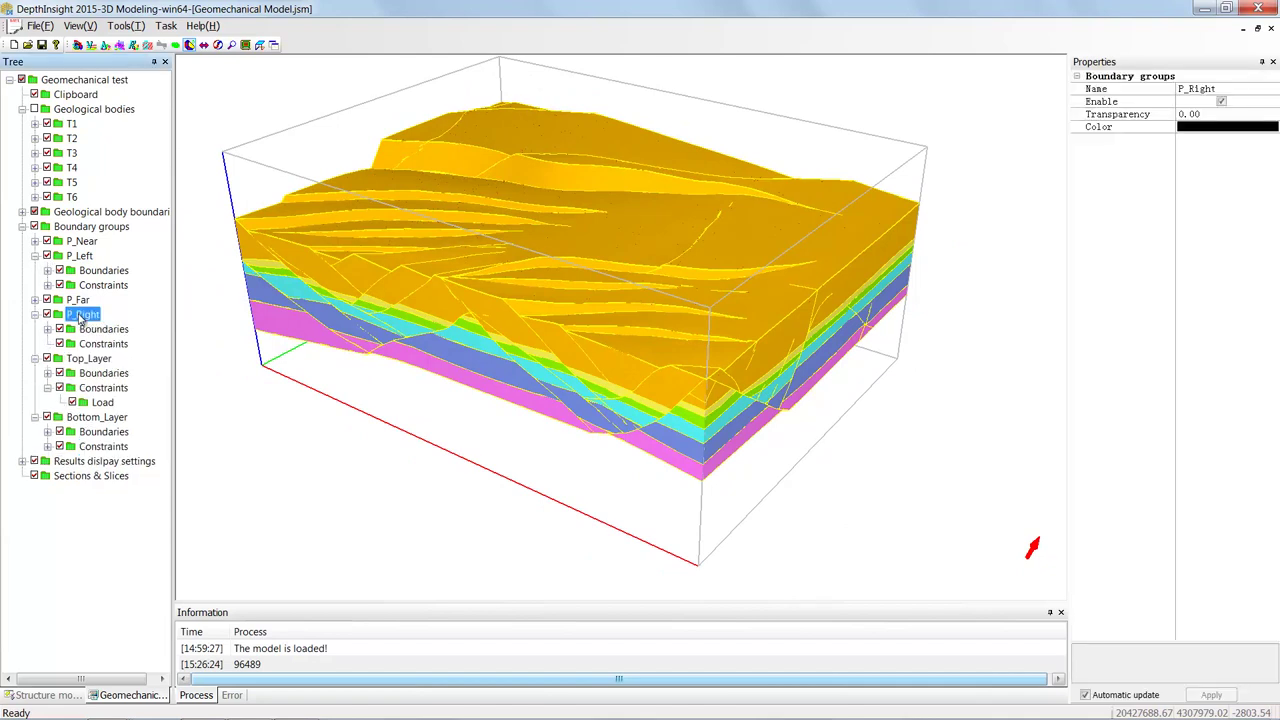
left_click(105, 345)
right_click(104, 345)
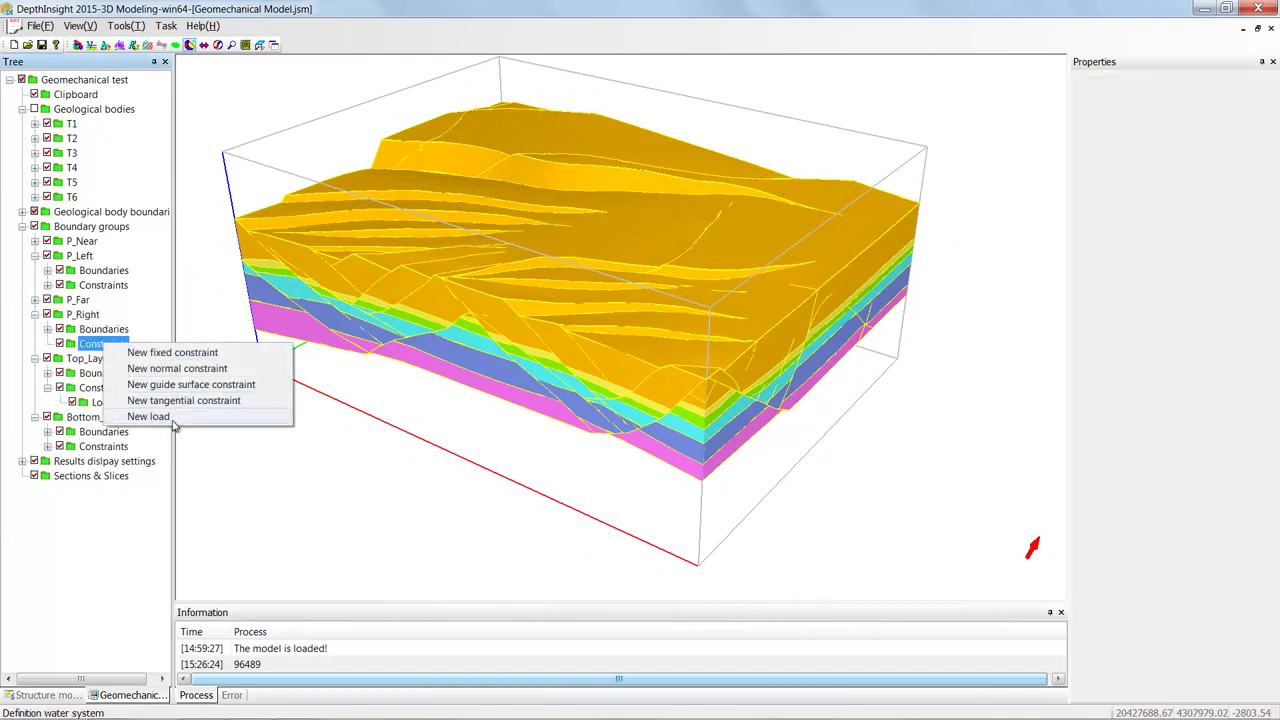
key("Escape")
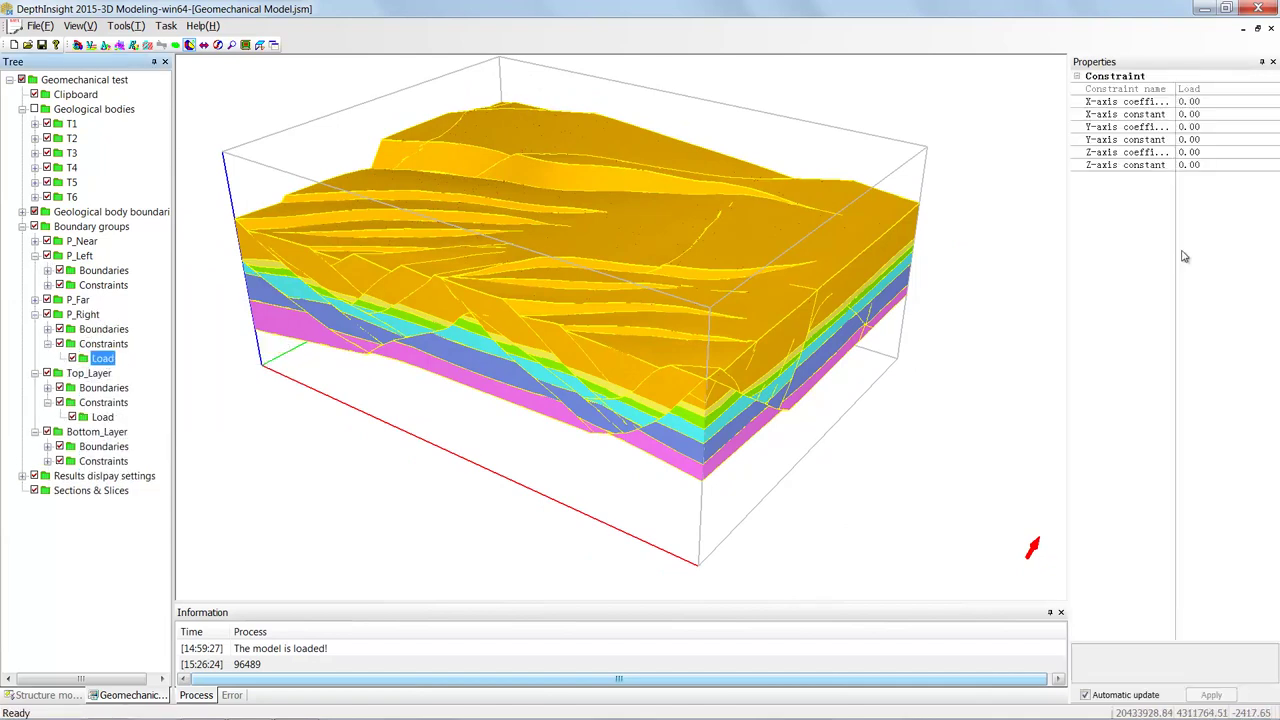
left_click(1181, 141)
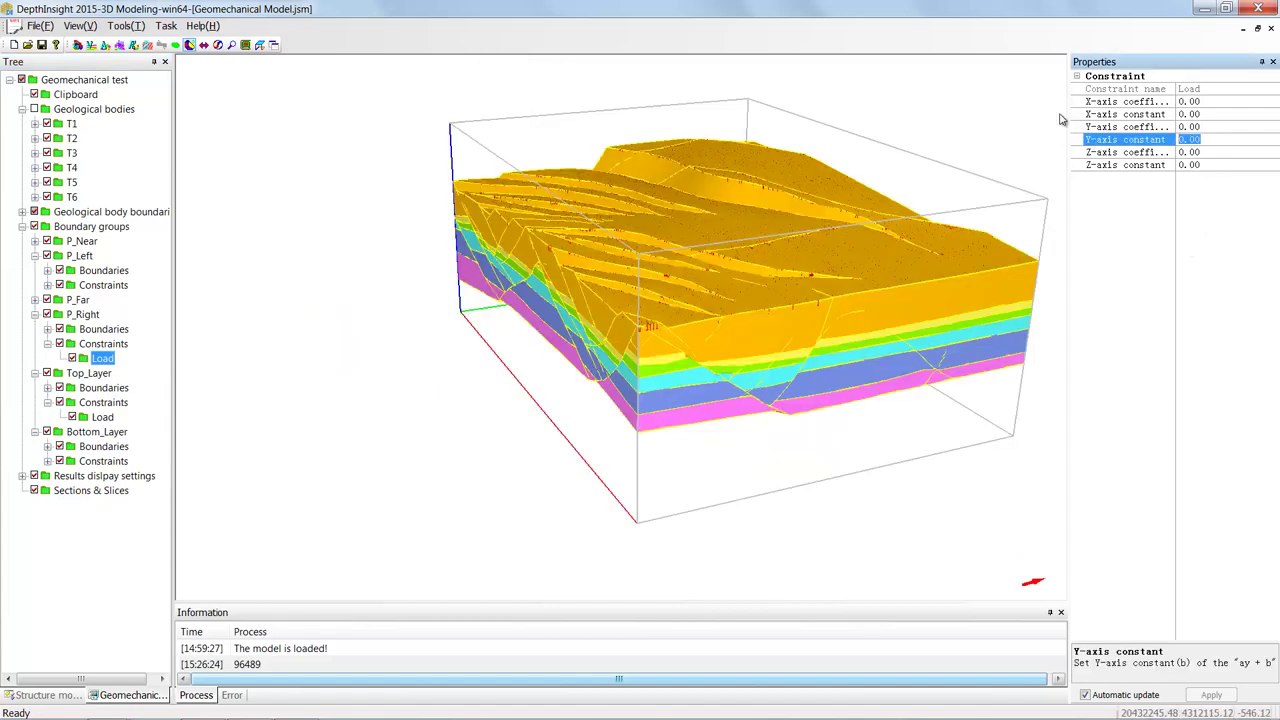
type("-8.")
type("0000000")
left_click(1149, 366)
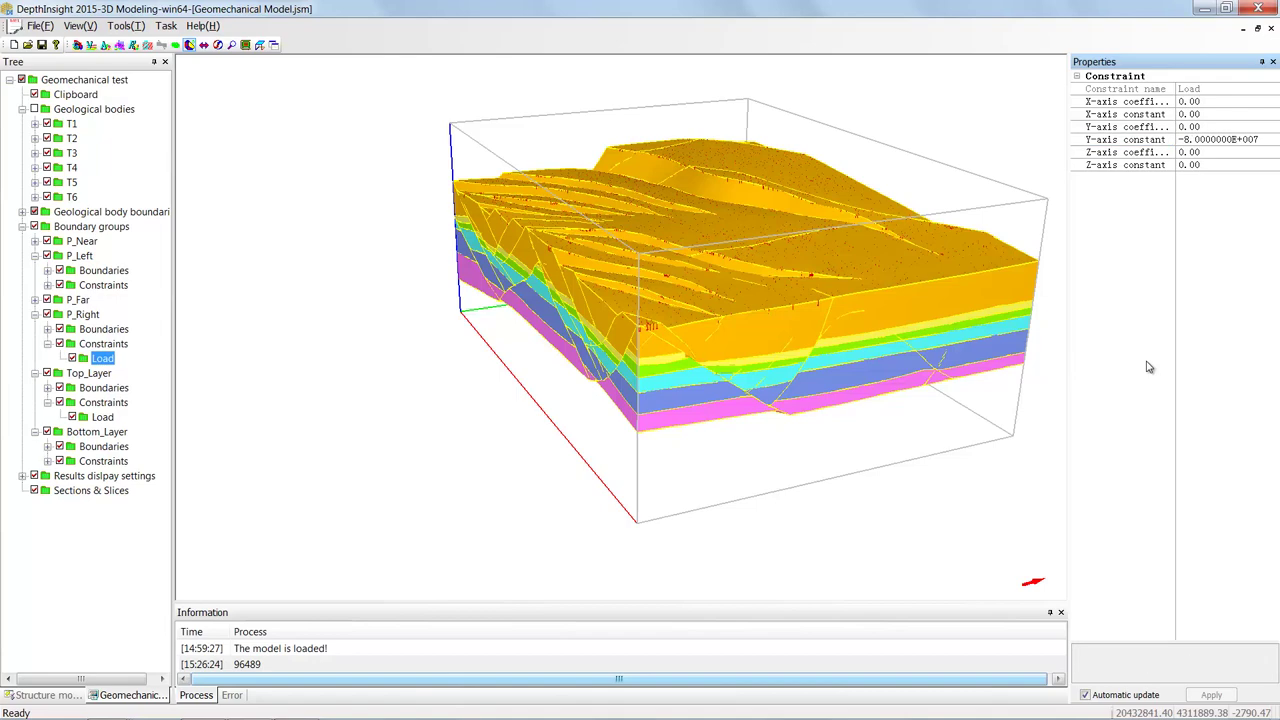
left_click(790, 341)
left_click_drag(790, 341, 577, 296)
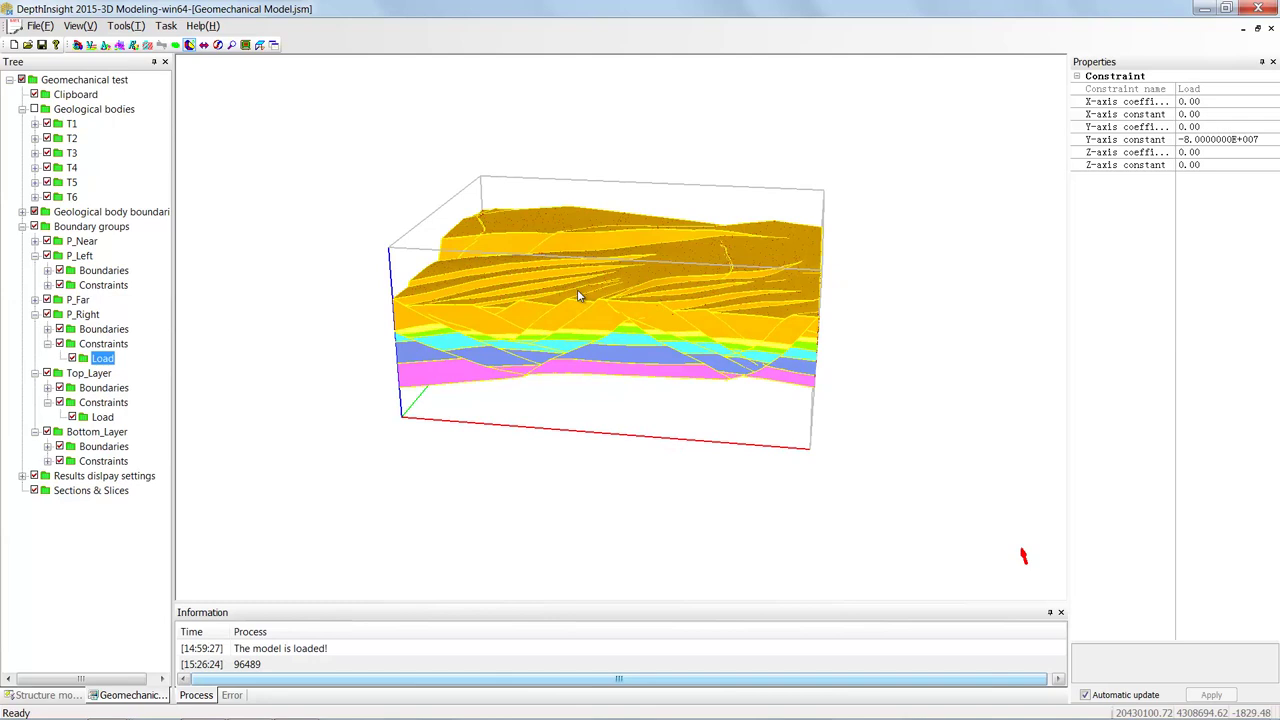
left_click_drag(578, 296, 634, 309)
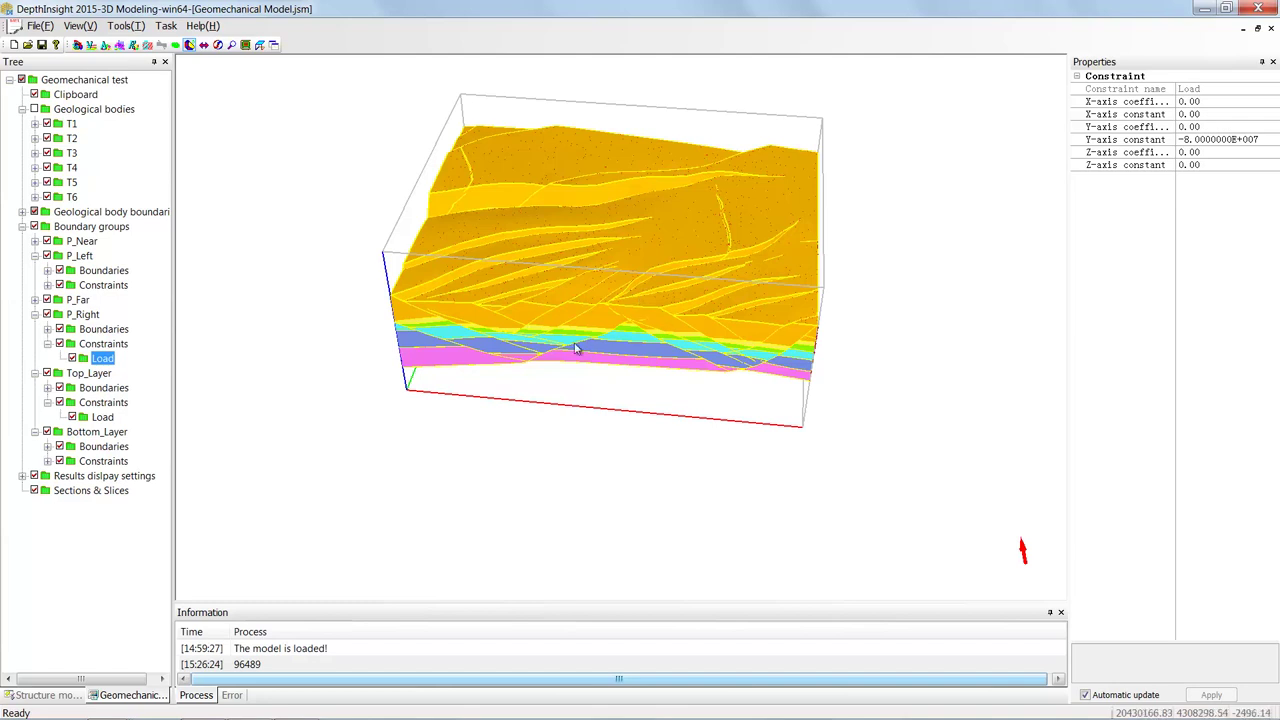
left_click_drag(594, 343, 602, 330)
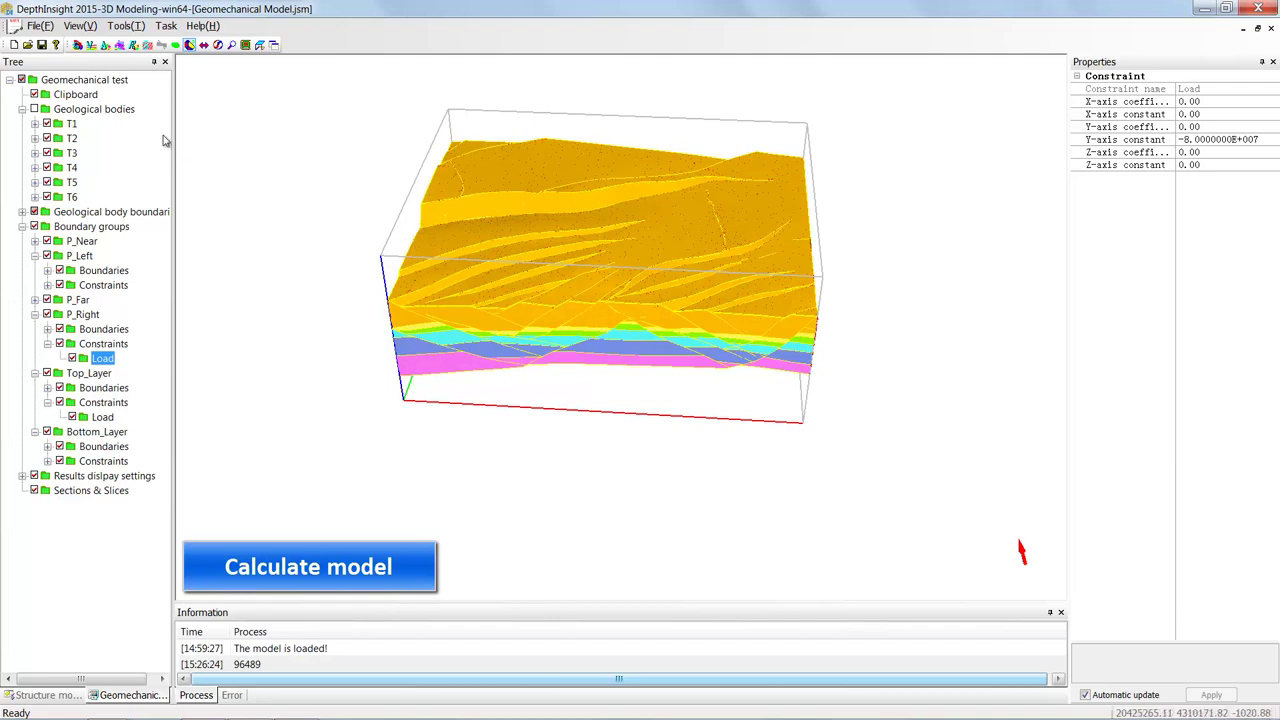
- Calculate the Geomechanical test model until the solver ends with residual 0.092454
left_click(95, 84)
right_click(112, 80)
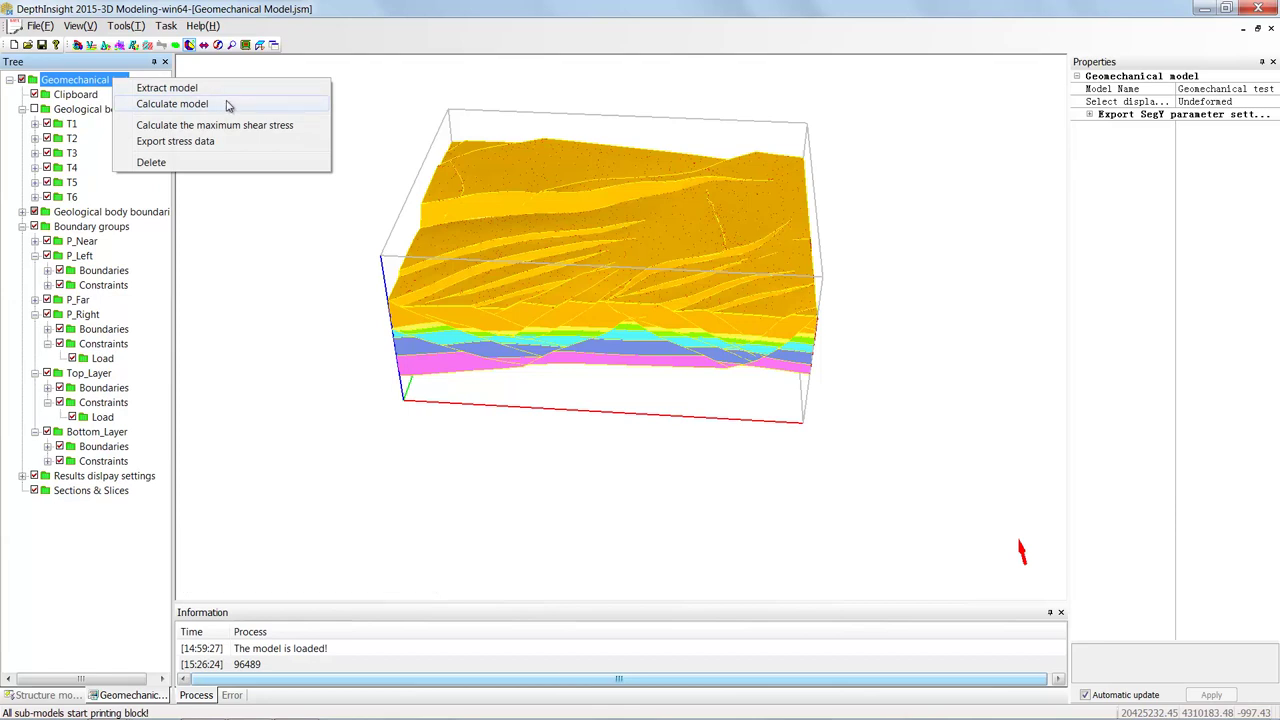
left_click(172, 104)
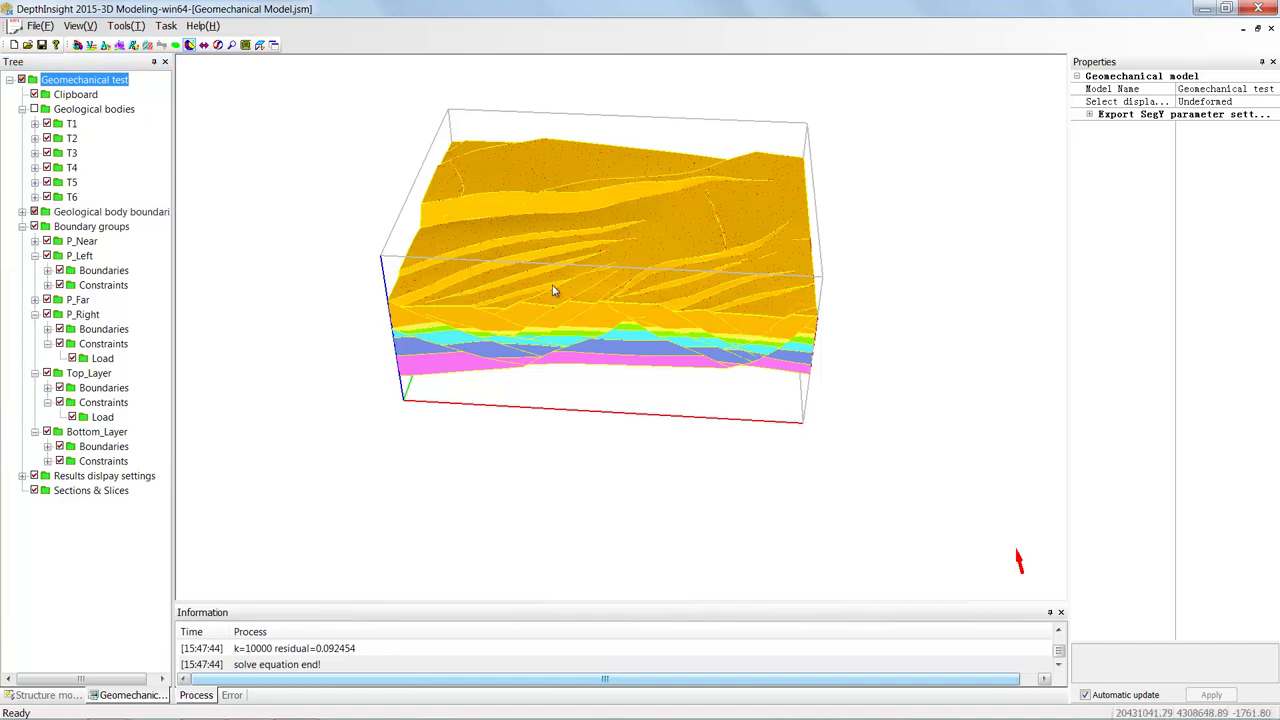
- Hide the geological body boundaries and show the geological bodies at a lower tilt
left_click(34, 212)
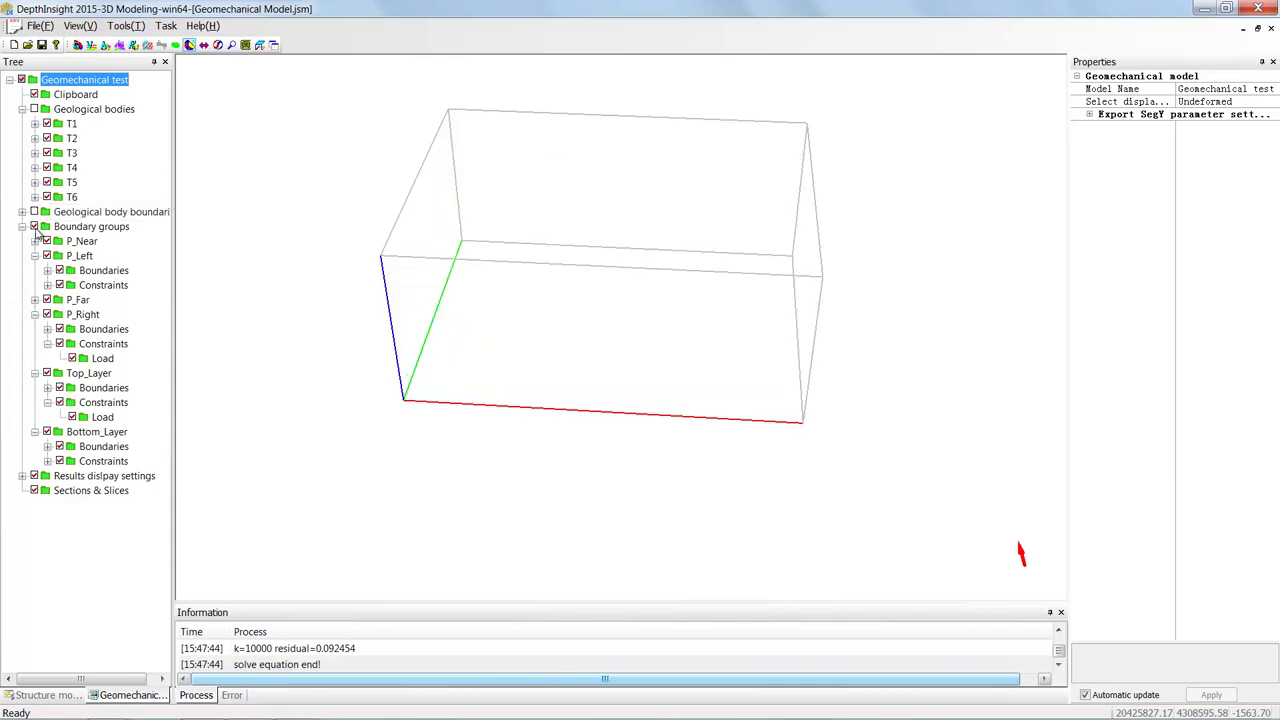
left_click(34, 109)
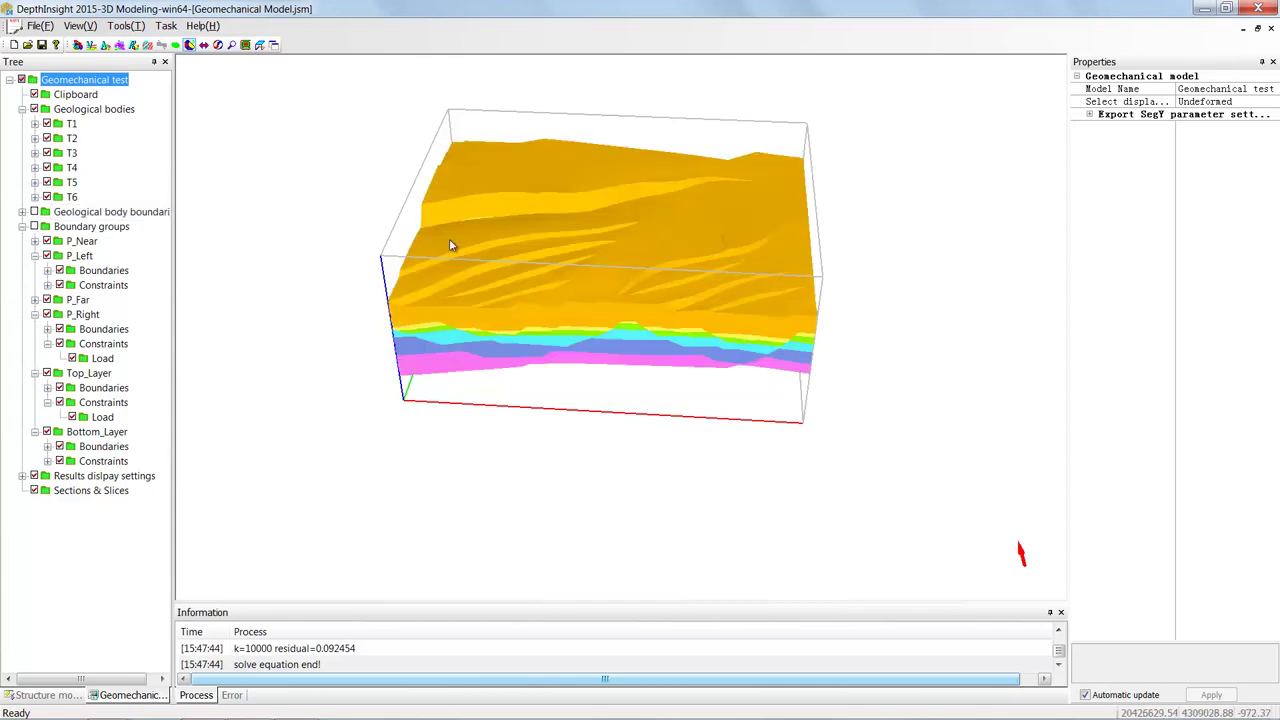
left_click_drag(517, 212, 640, 294)
scroll(683, 300, "up", 2)
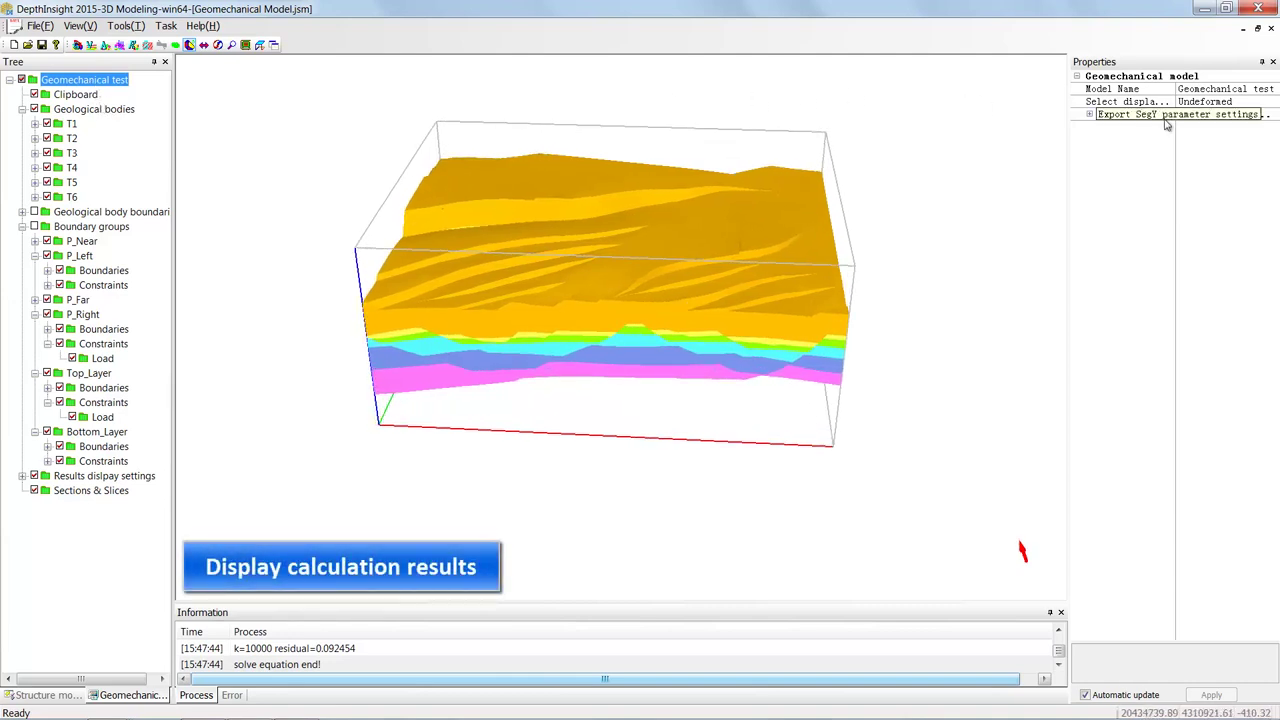
- Switch the Geomechanical test display to the Deformed model
left_click(1274, 102)
left_click(1266, 122)
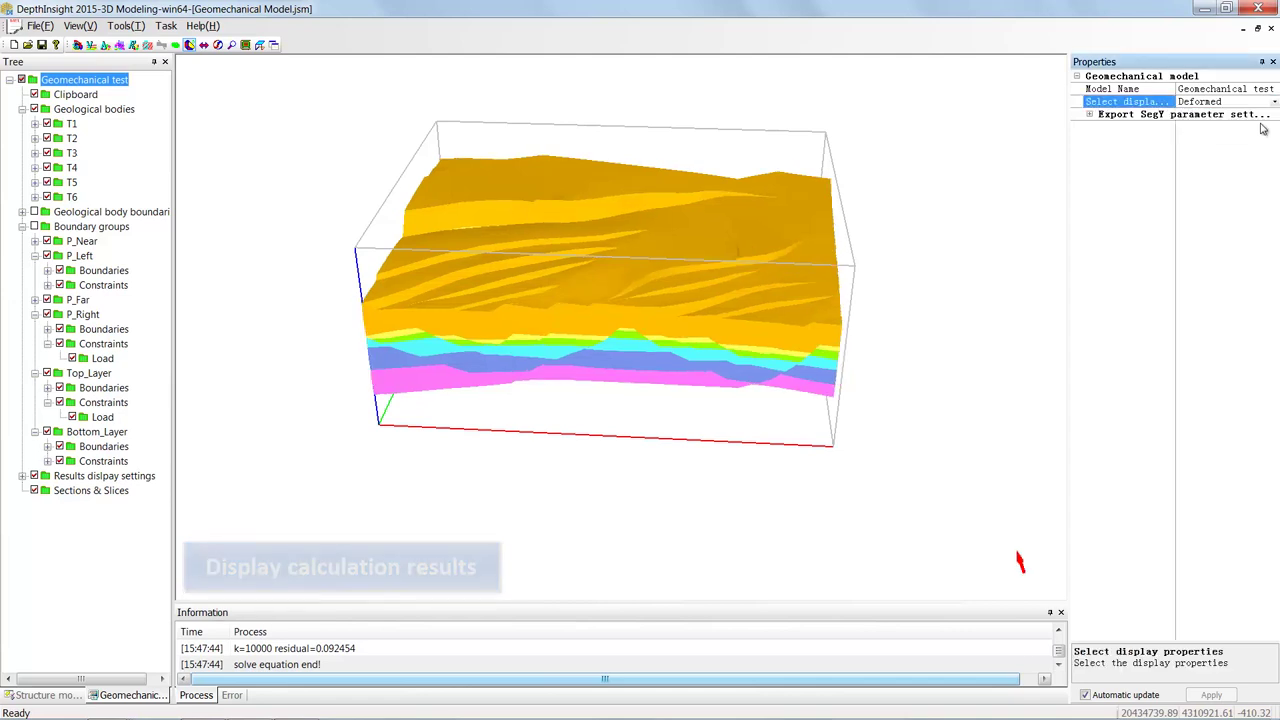
left_click(1274, 102)
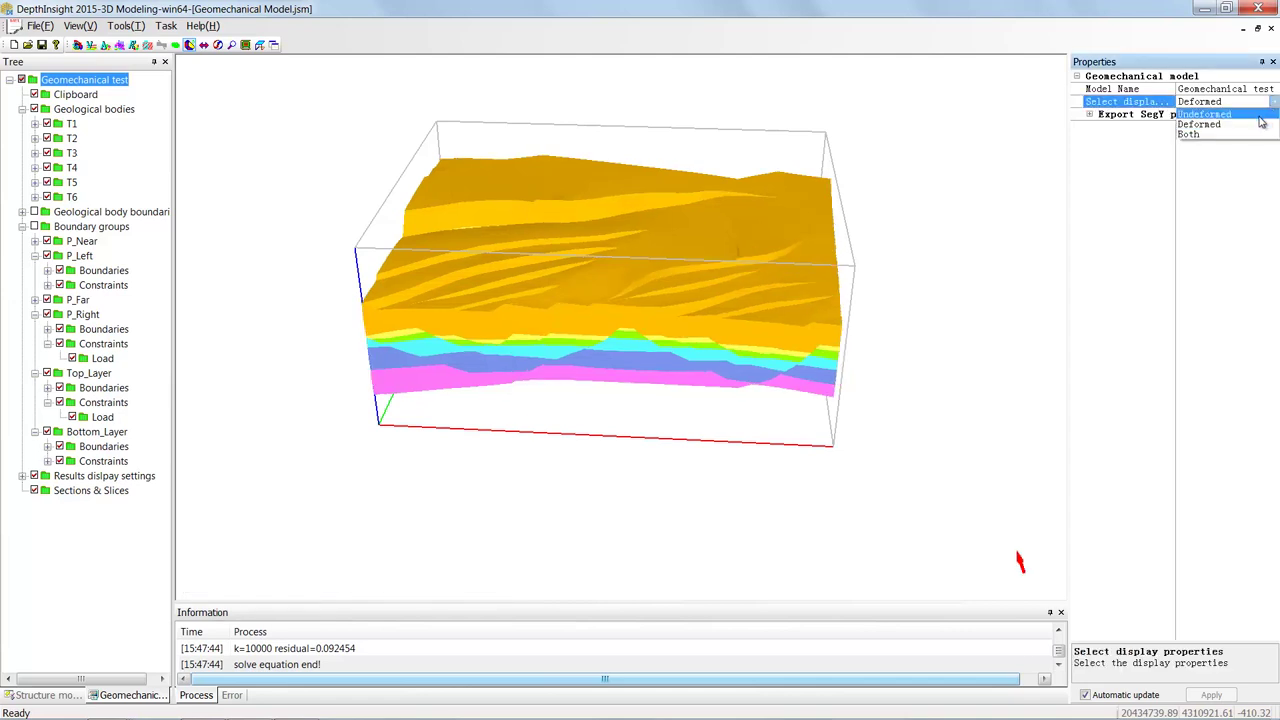
left_click(1262, 116)
left_click(1274, 102)
left_click(1261, 126)
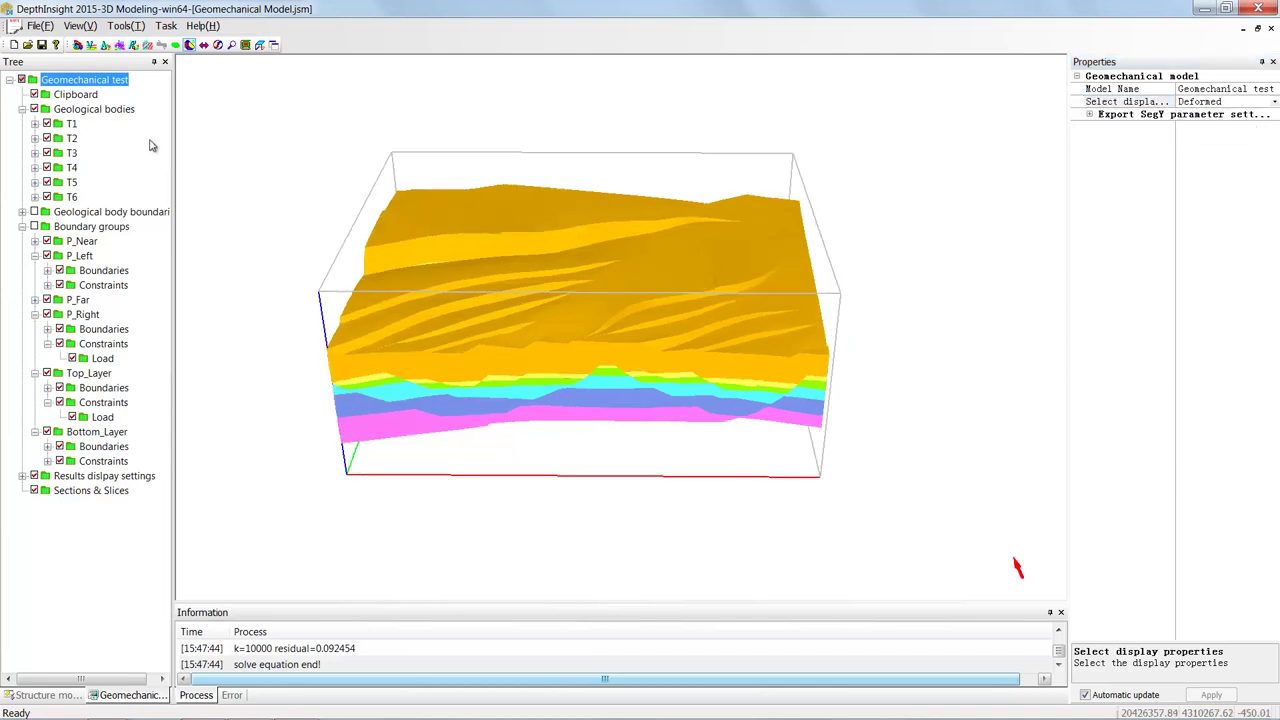
- Enable property colouring on the geological bodies and colour them by Stress
left_click(108, 112)
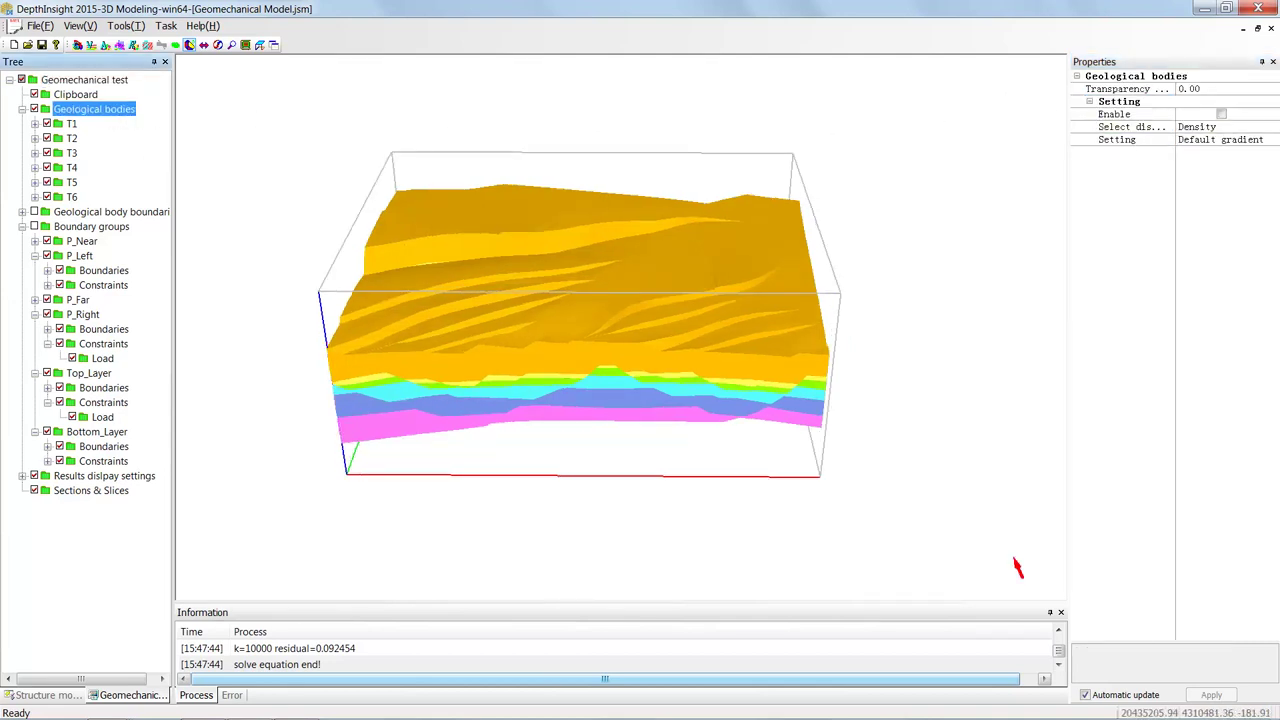
left_click(1221, 116)
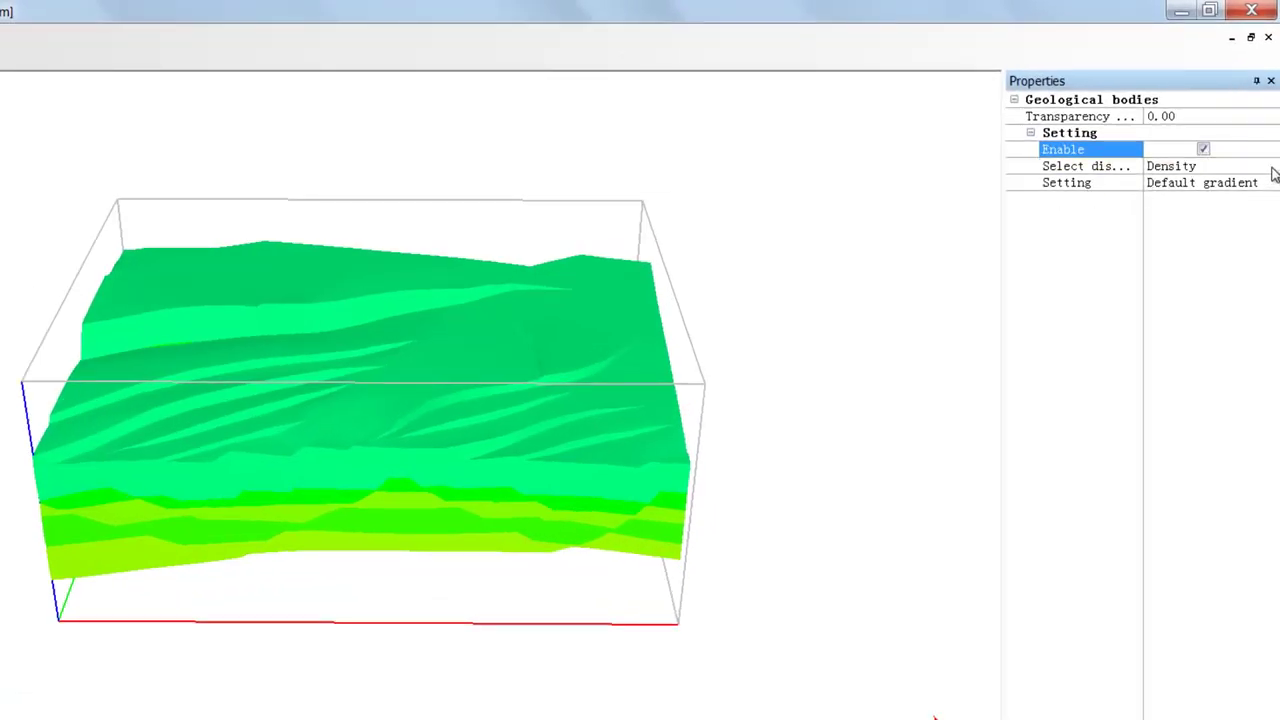
left_click(1273, 169)
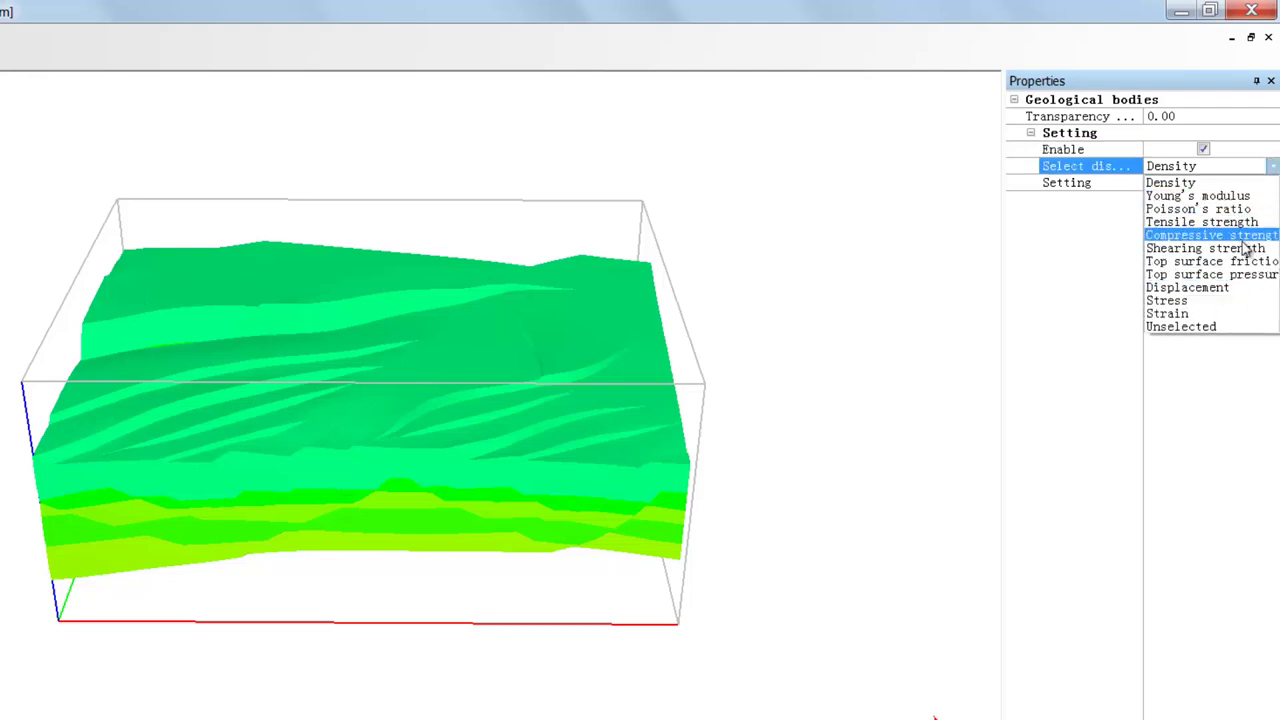
left_click(1246, 301)
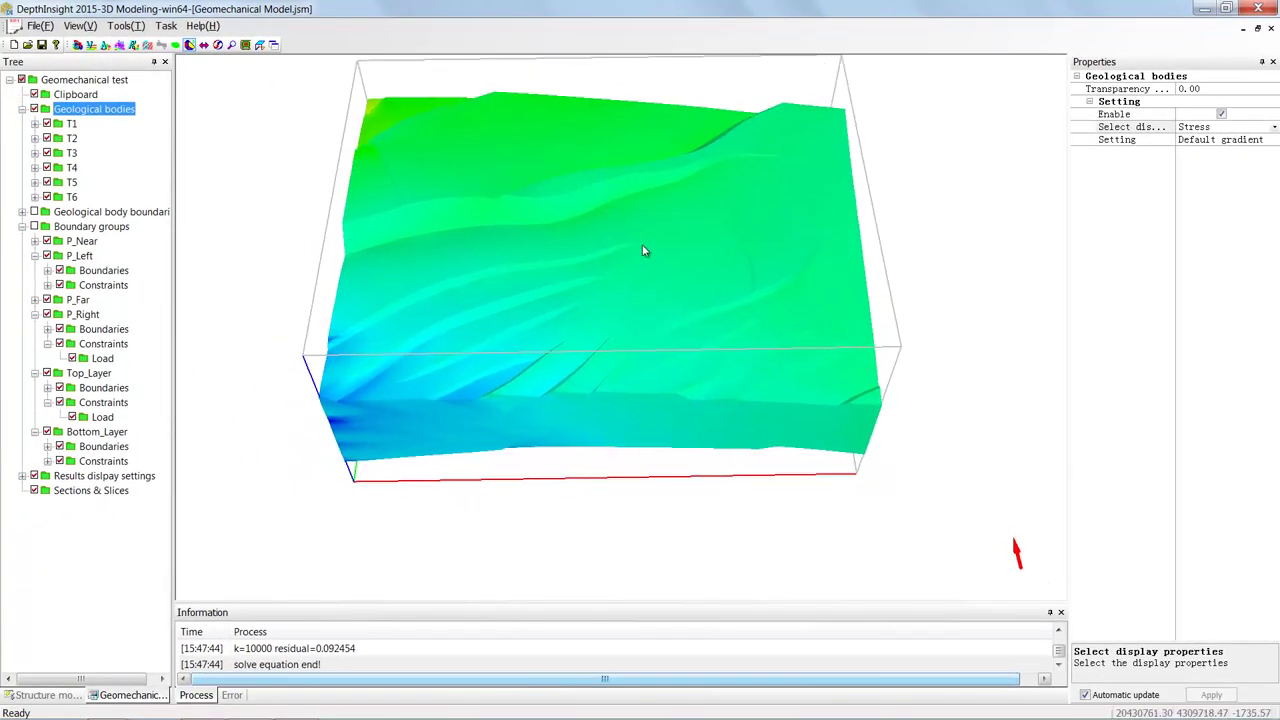
left_click_drag(644, 251, 650, 290)
left_click(22, 226)
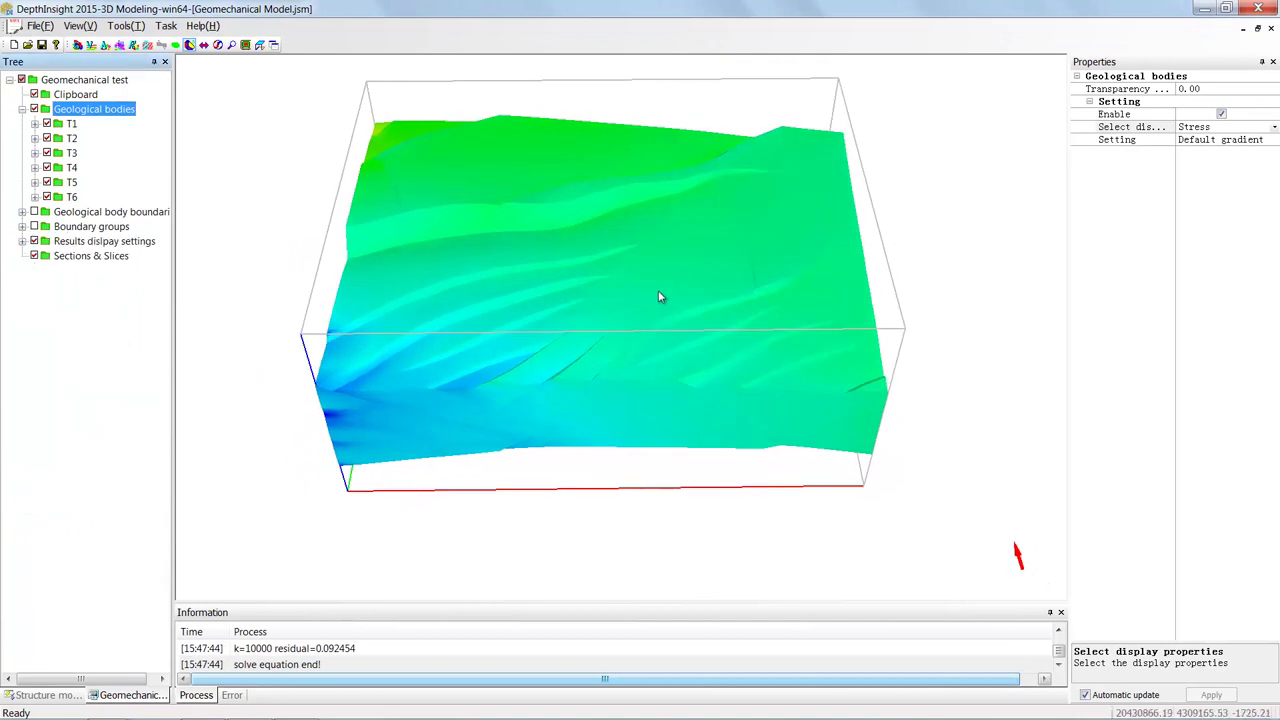
- Set the stress scalar display to 1st Principal stress, ranging about -2.89E+009 to 3.21E+009
double_click(103, 246)
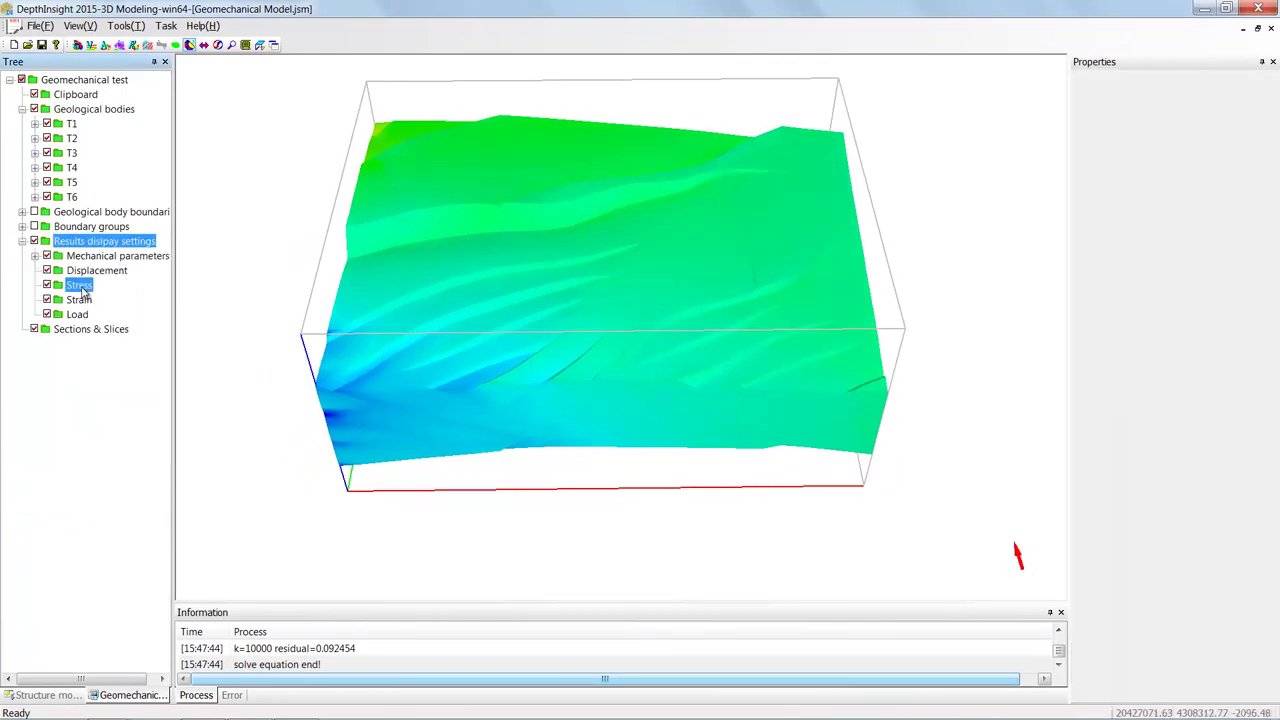
left_click(80, 287)
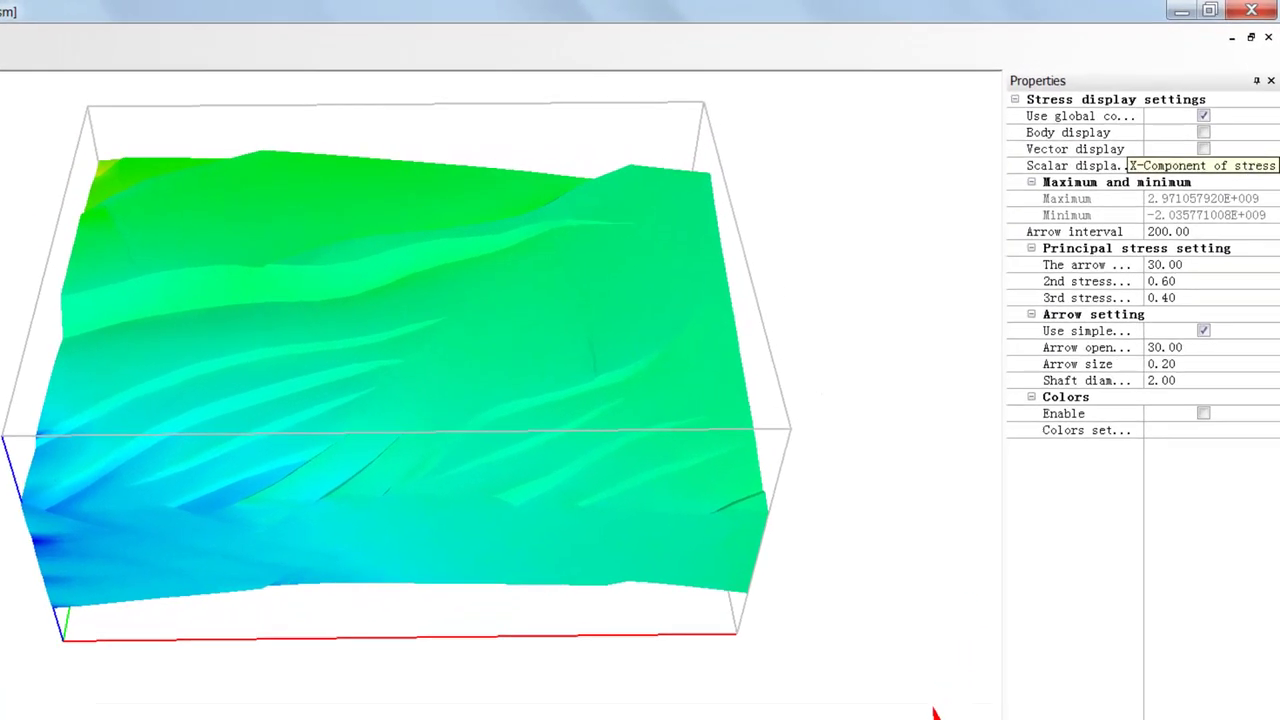
left_click(1273, 170)
left_click(1273, 170)
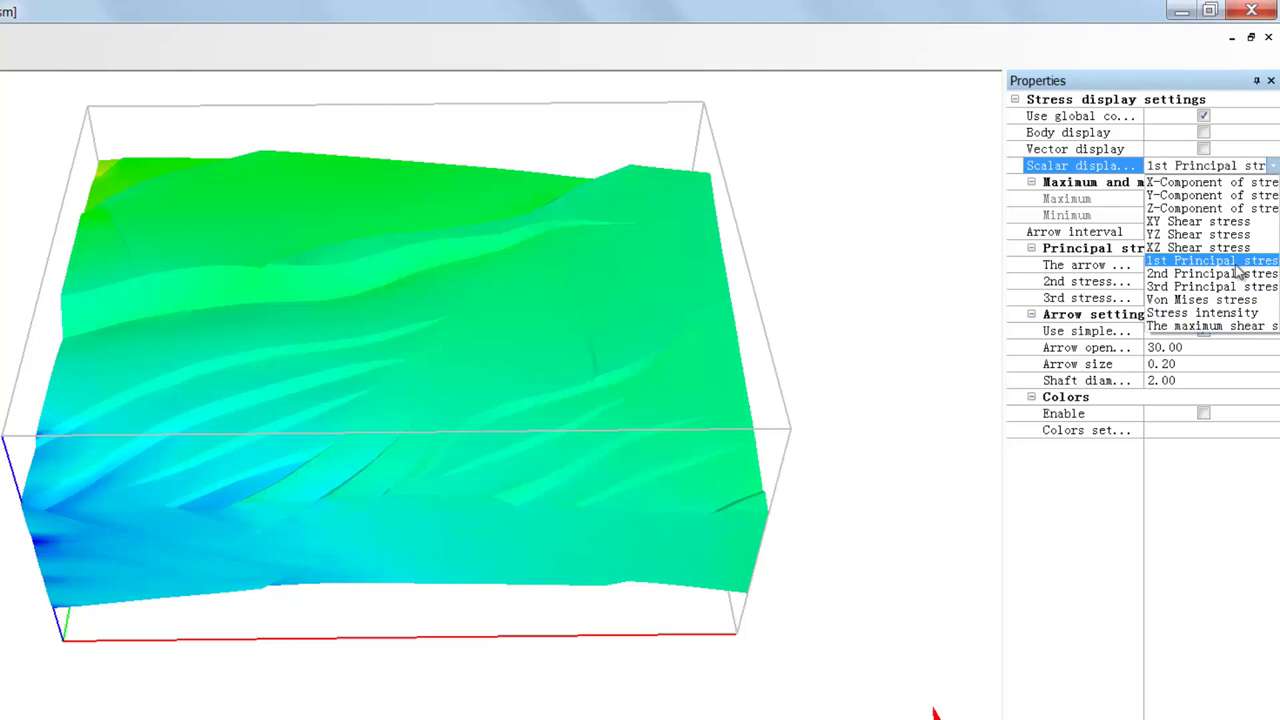
left_click(1238, 262)
left_click_drag(506, 358, 505, 356)
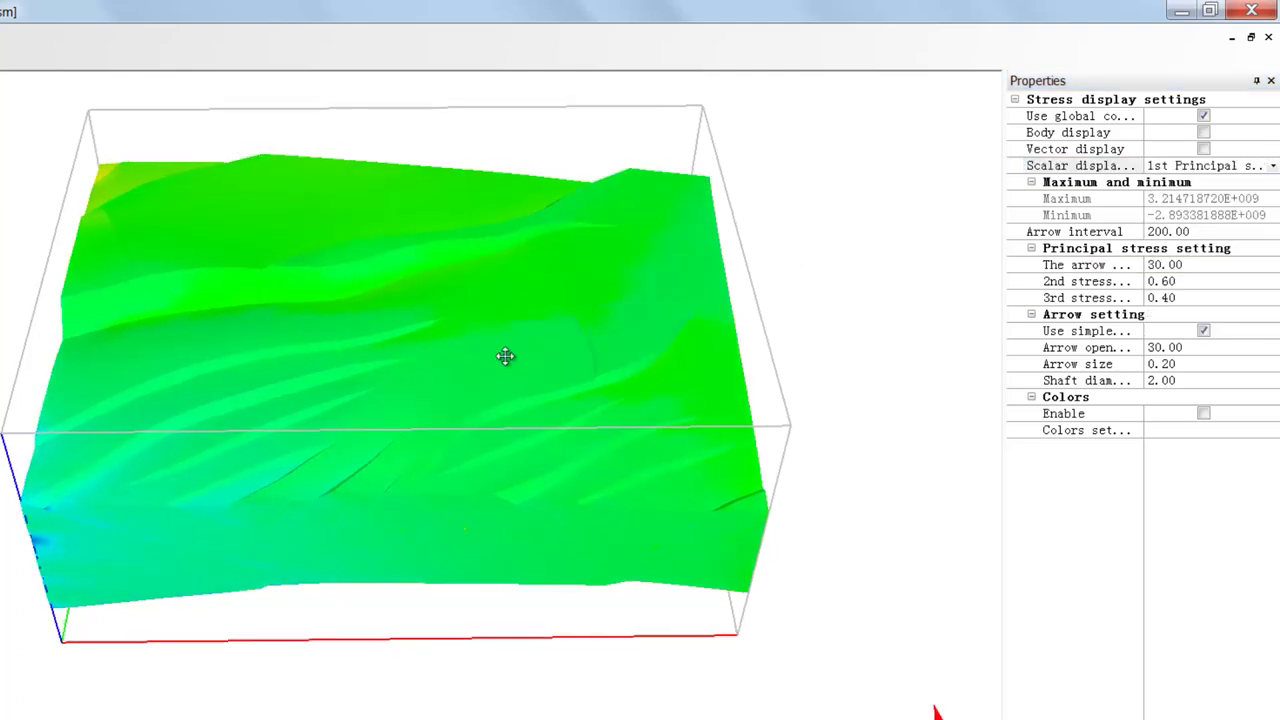
- Adjust the stress colour range minimum, enable Vector display, and show the Sections & Slices settings
left_click(1270, 431)
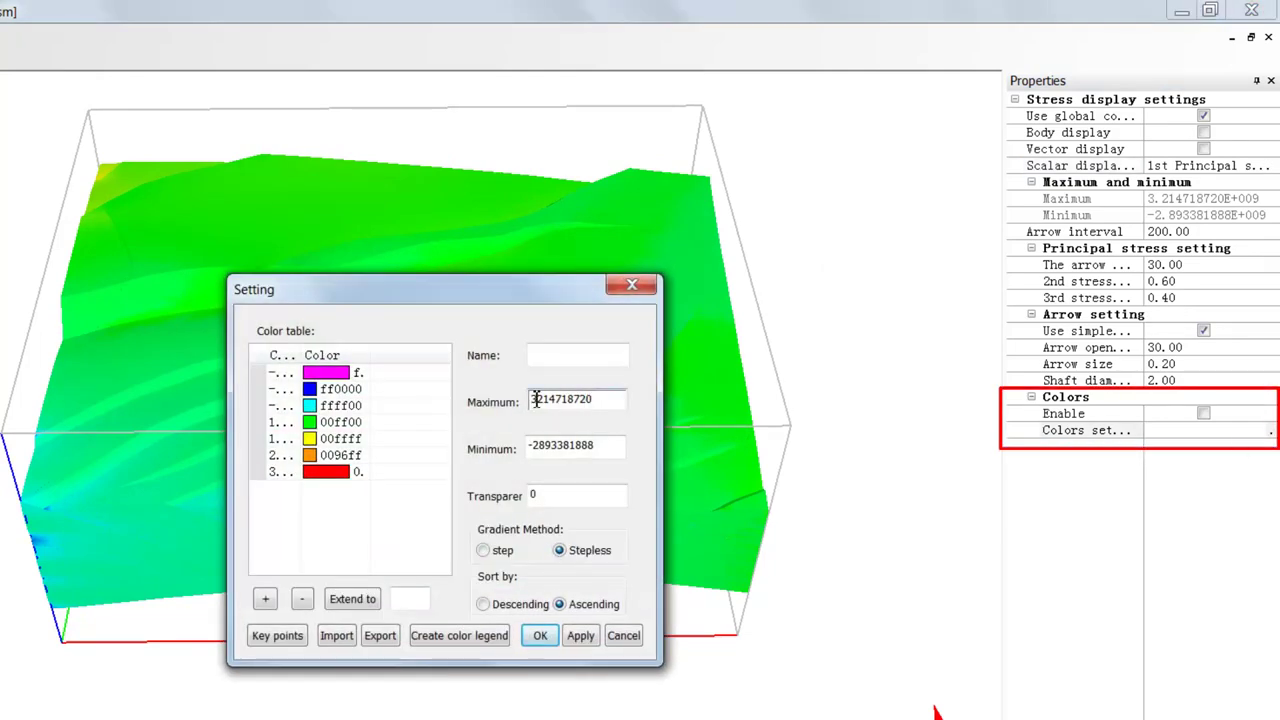
type("1")
left_click_drag(533, 446, 547, 446)
type("15")
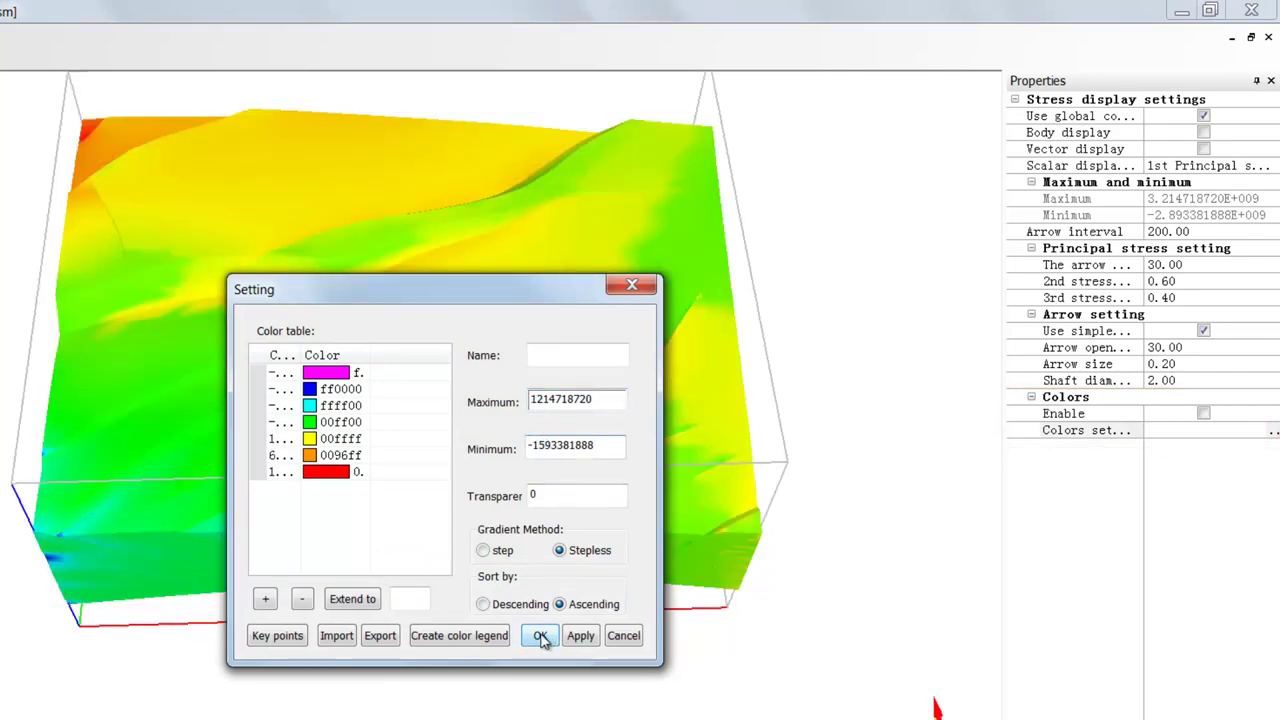
left_click(540, 638)
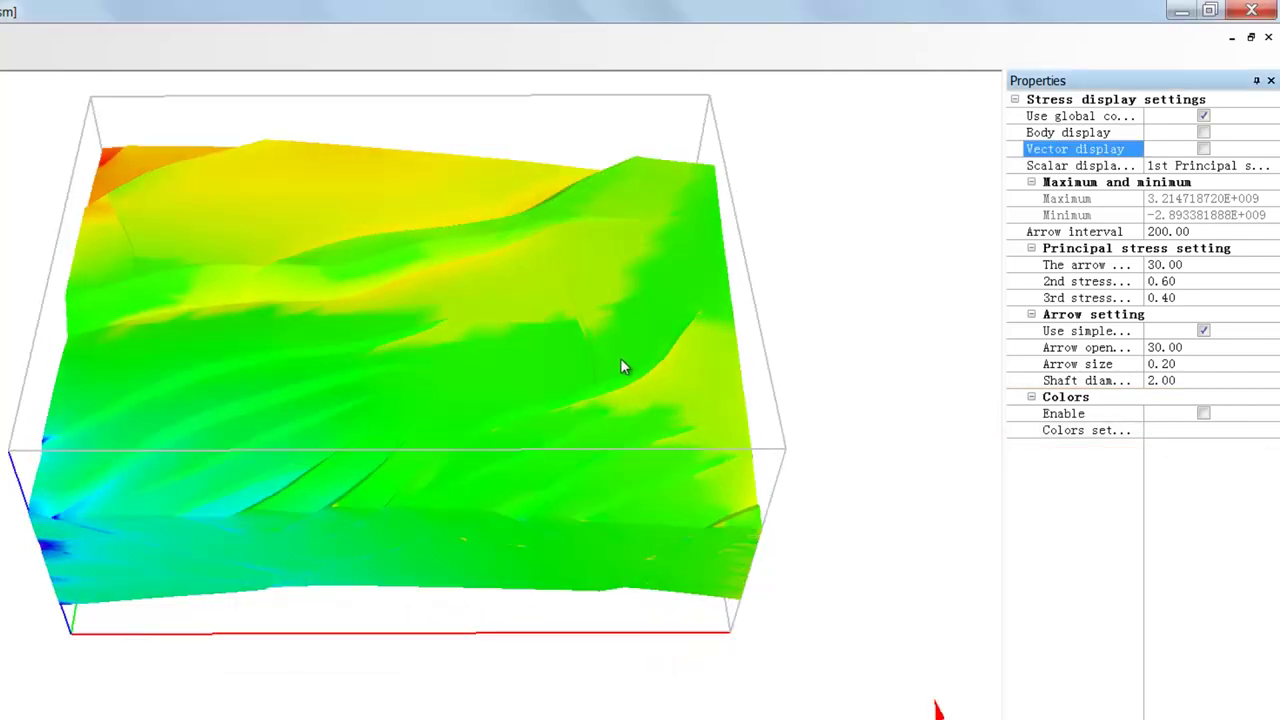
left_click(1204, 148)
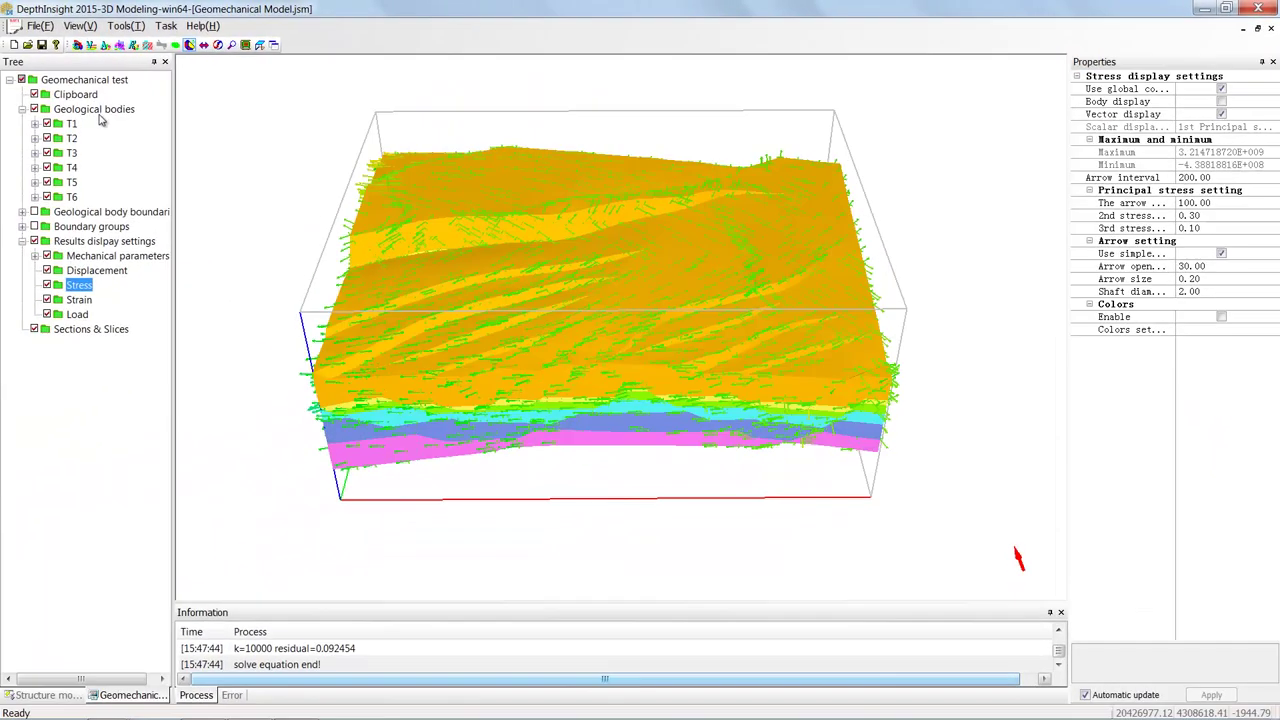
left_click(100, 330)
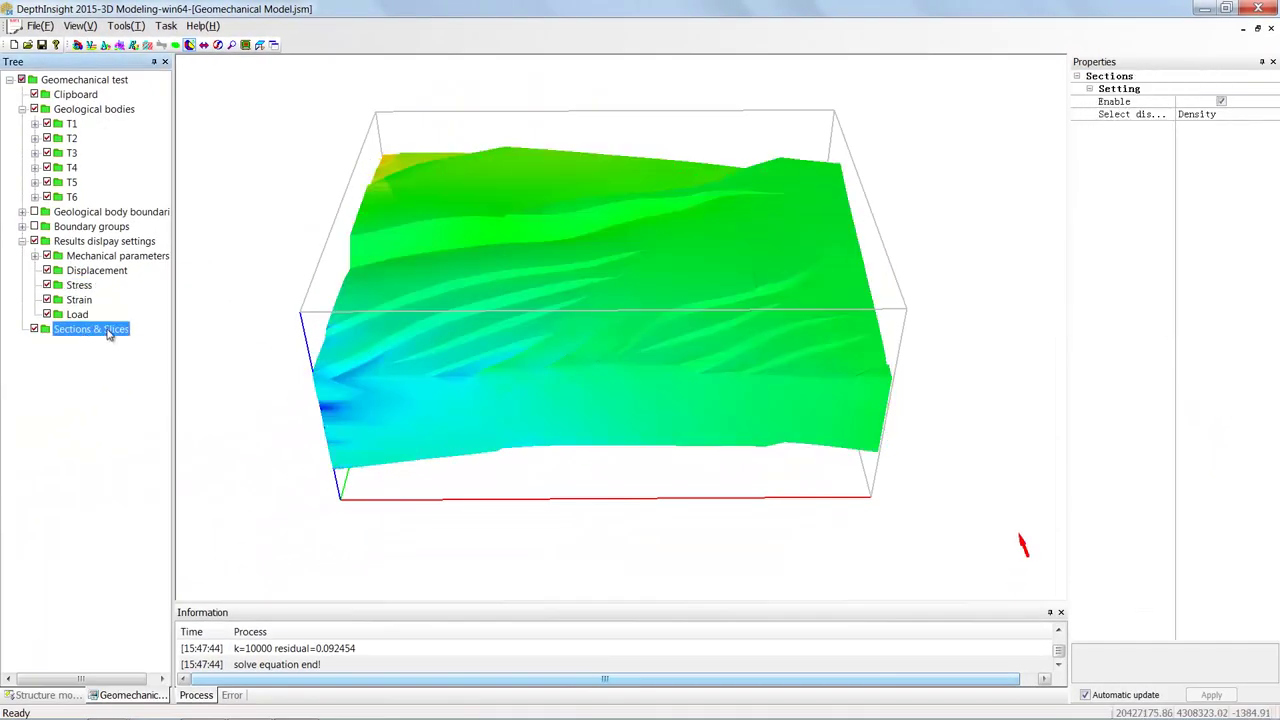
- Draw a new general section line across the model
right_click(110, 335)
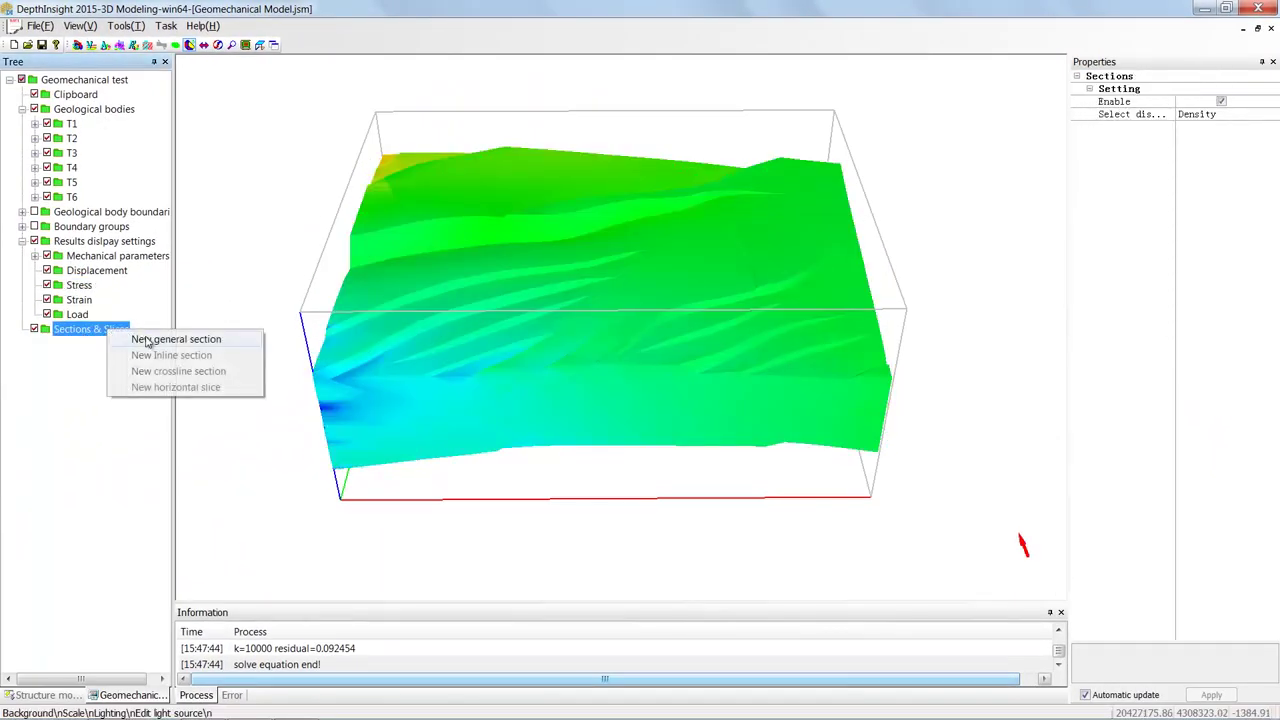
left_click(196, 340)
left_click(549, 83)
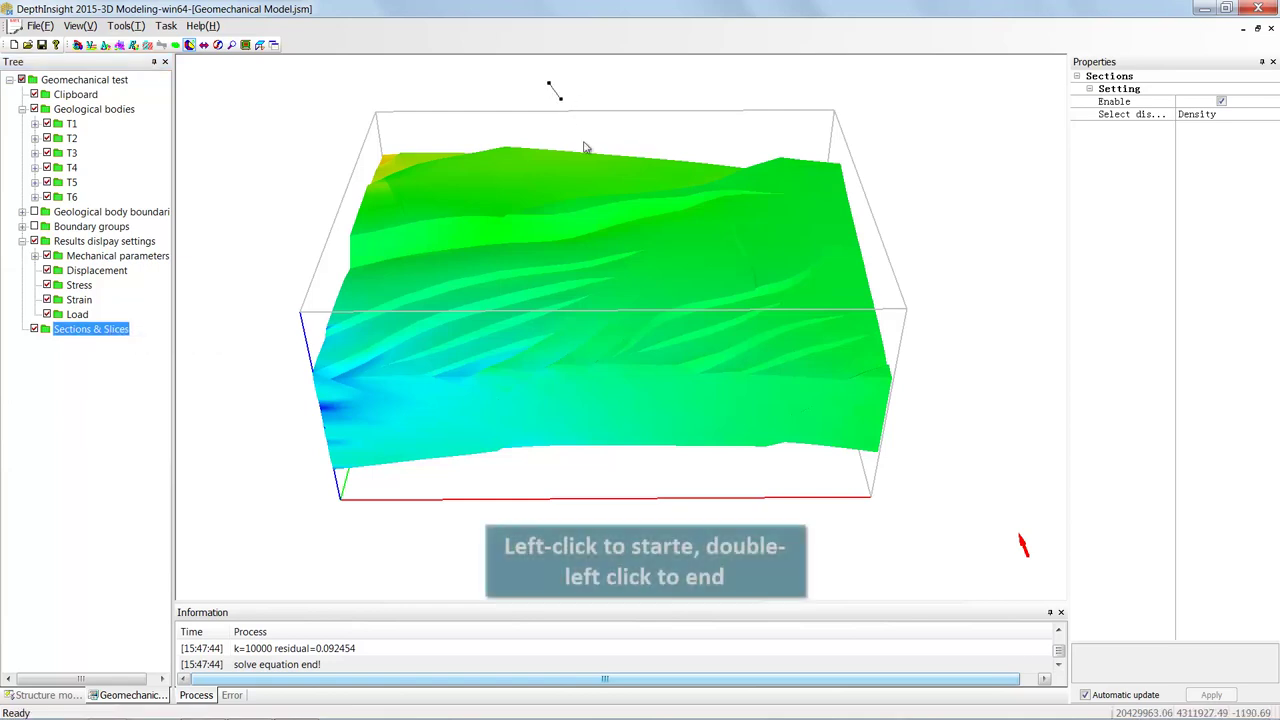
double_click(777, 496)
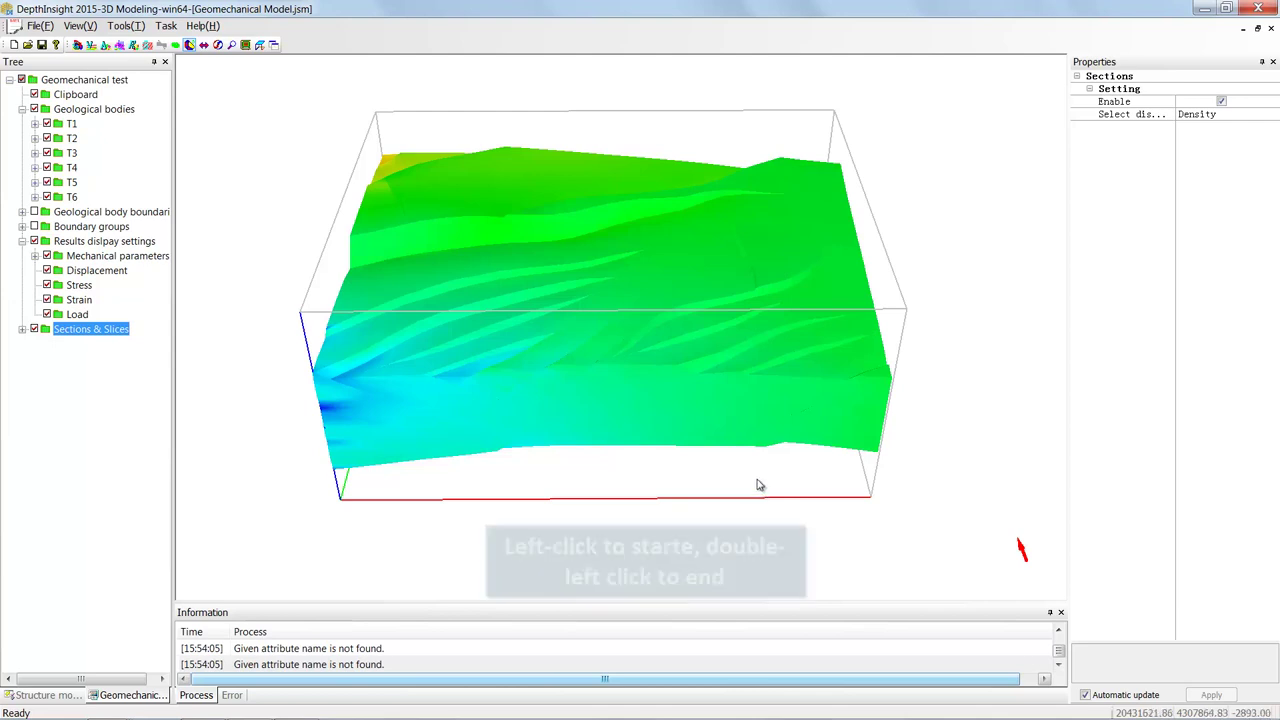
- Select Section48 and keep it showing Displacement in the Undeformed state
double_click(77, 333)
left_click(89, 345)
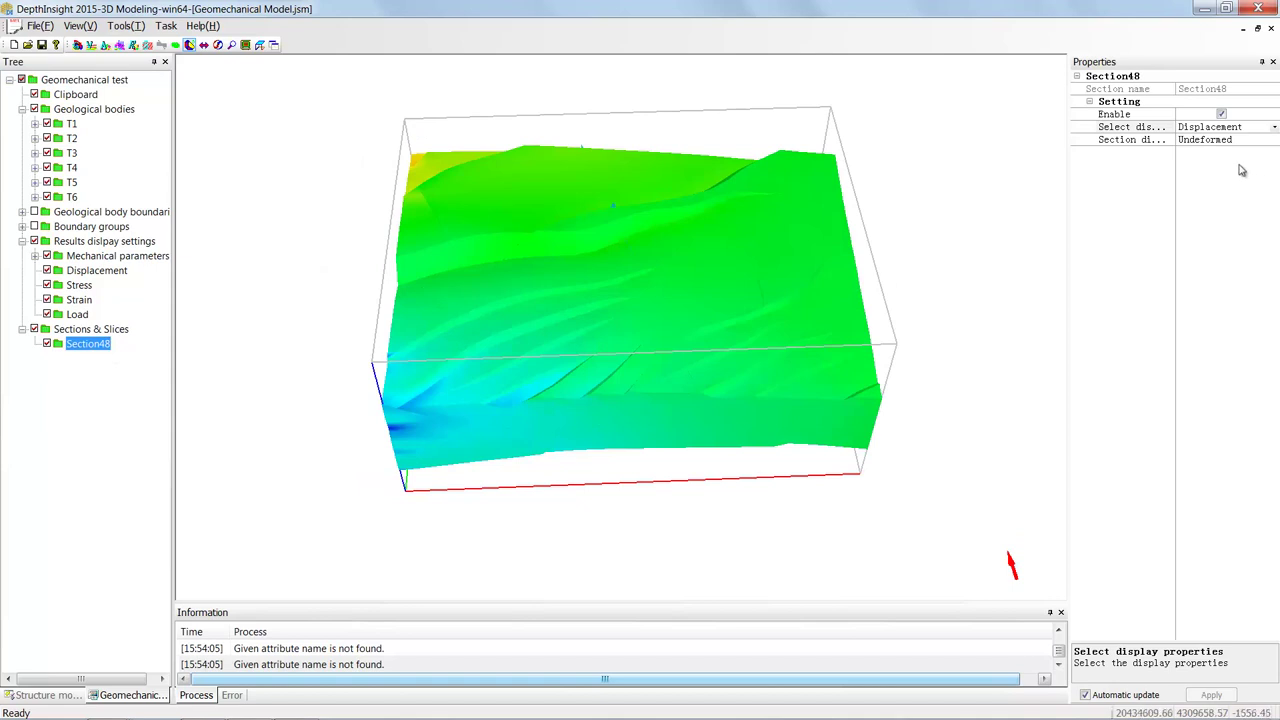
left_click(1275, 128)
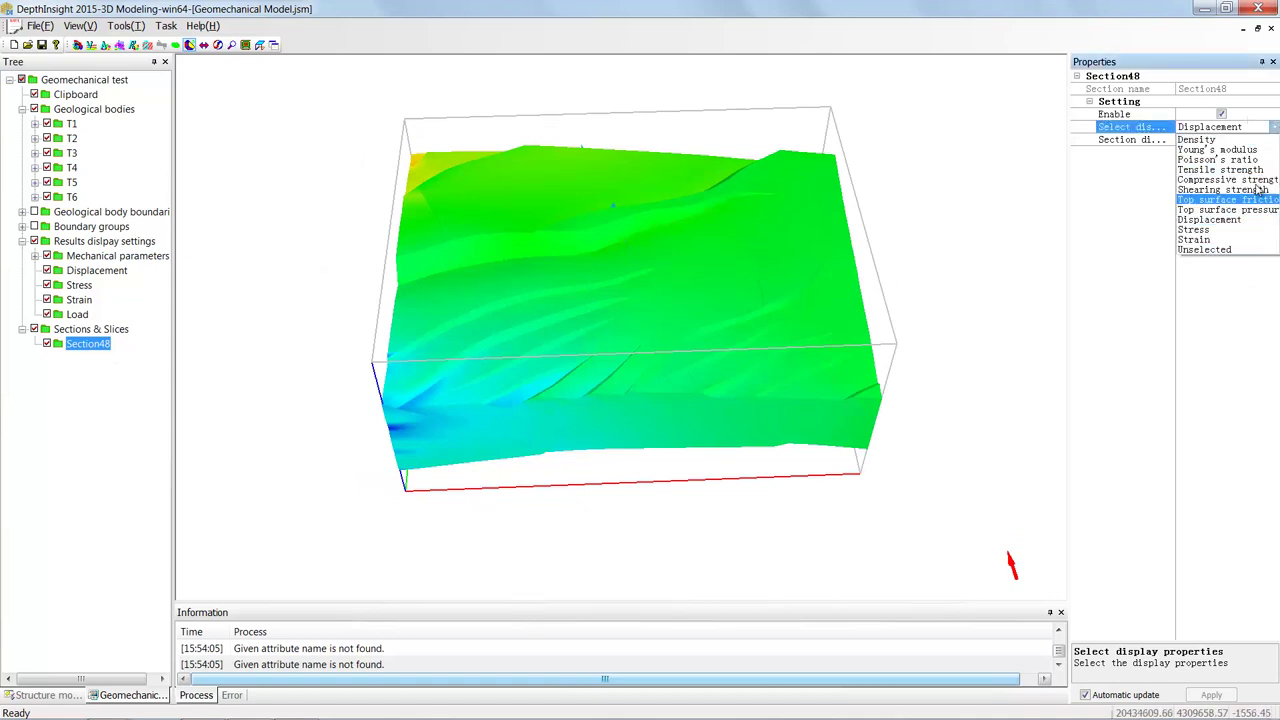
left_click(1249, 324)
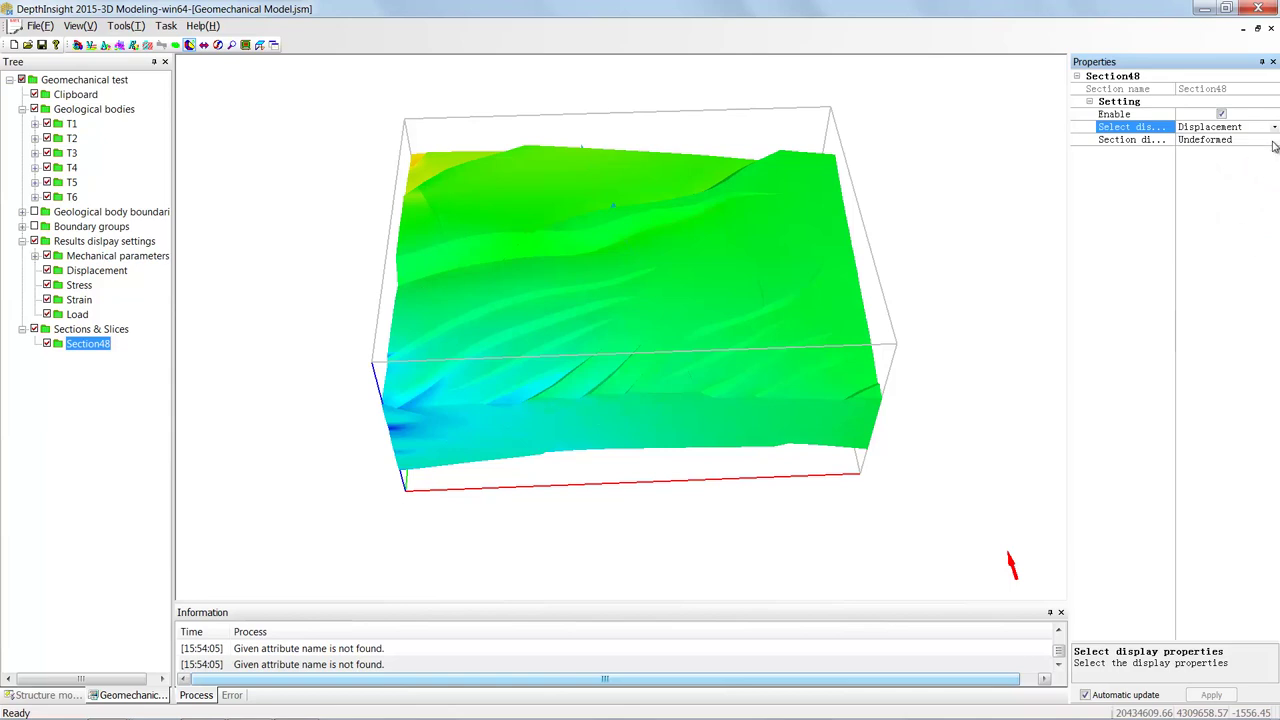
left_click(1274, 142)
left_click(1274, 142)
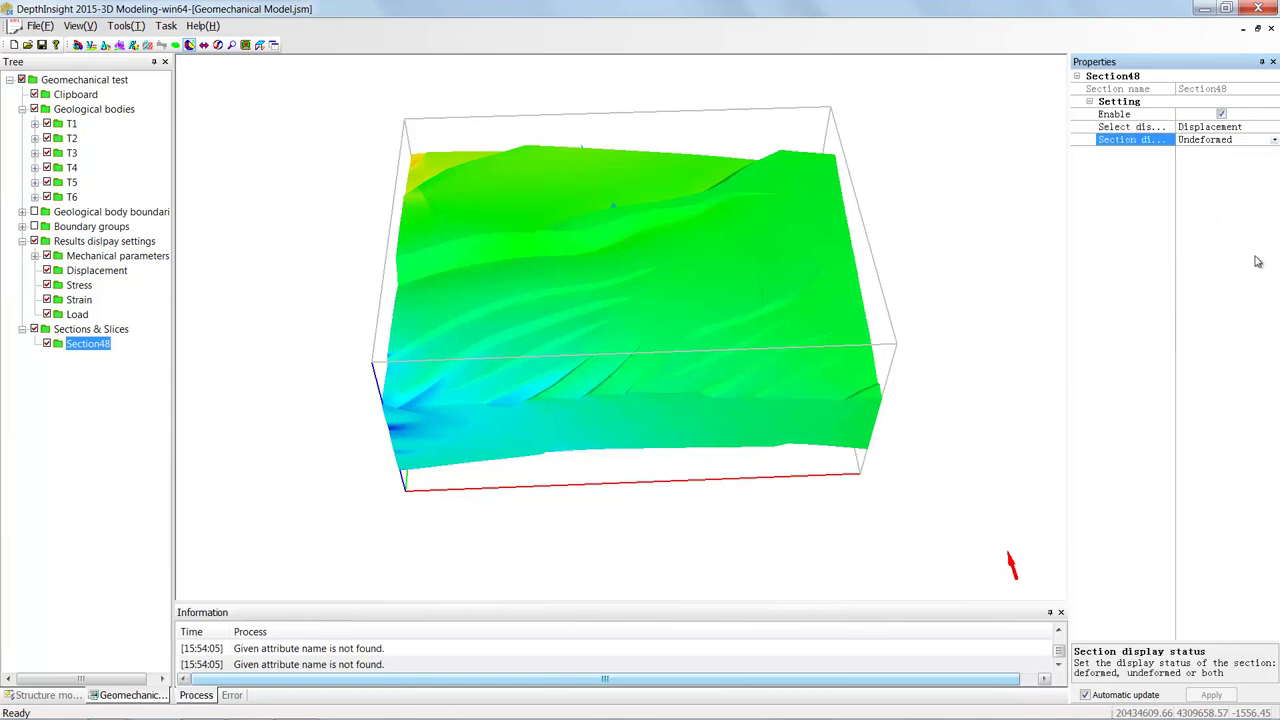
- Hide the geological bodies and set Section48 to the Deformed state
left_click(34, 109)
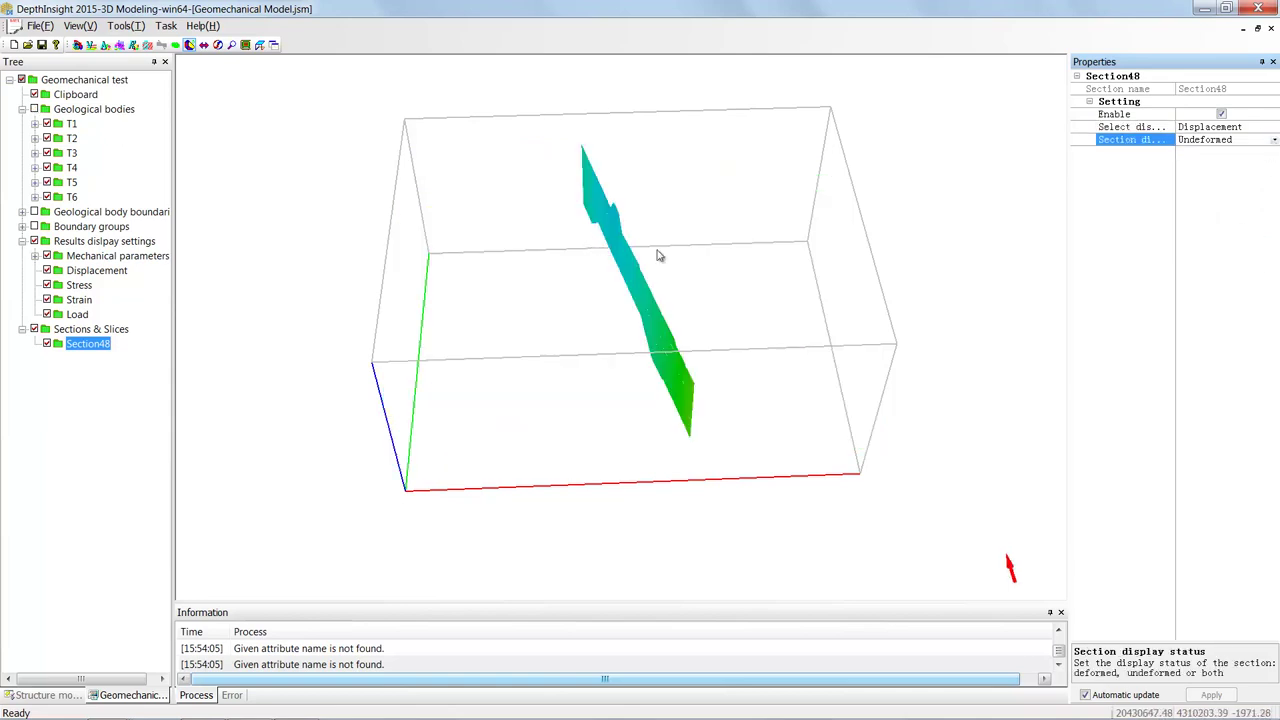
left_click_drag(660, 254, 789, 120)
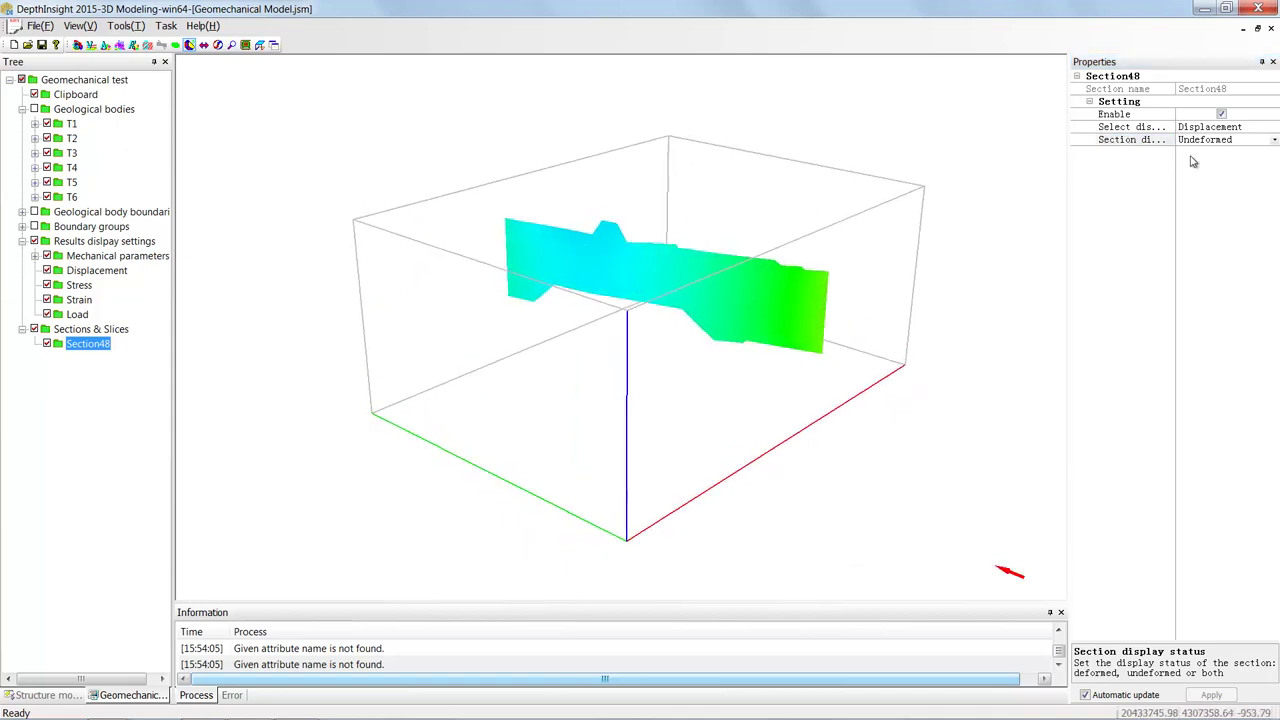
left_click(1274, 141)
left_click(1241, 160)
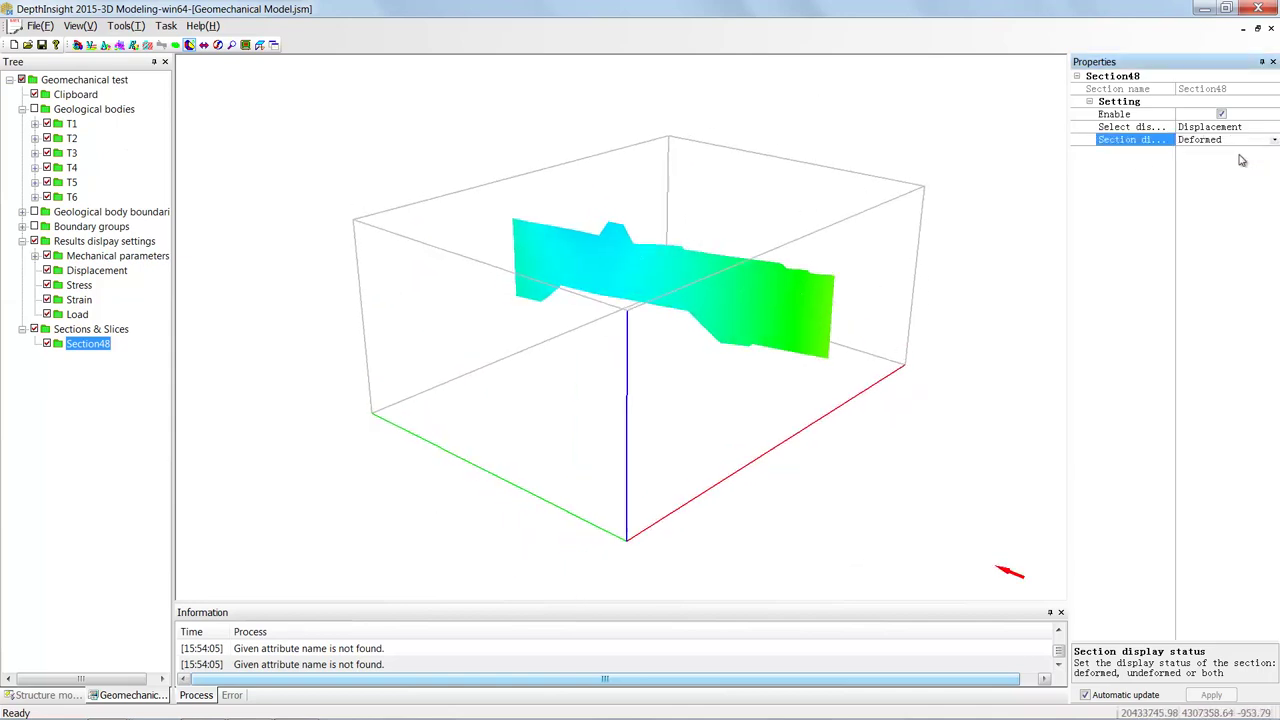
left_click(1270, 140)
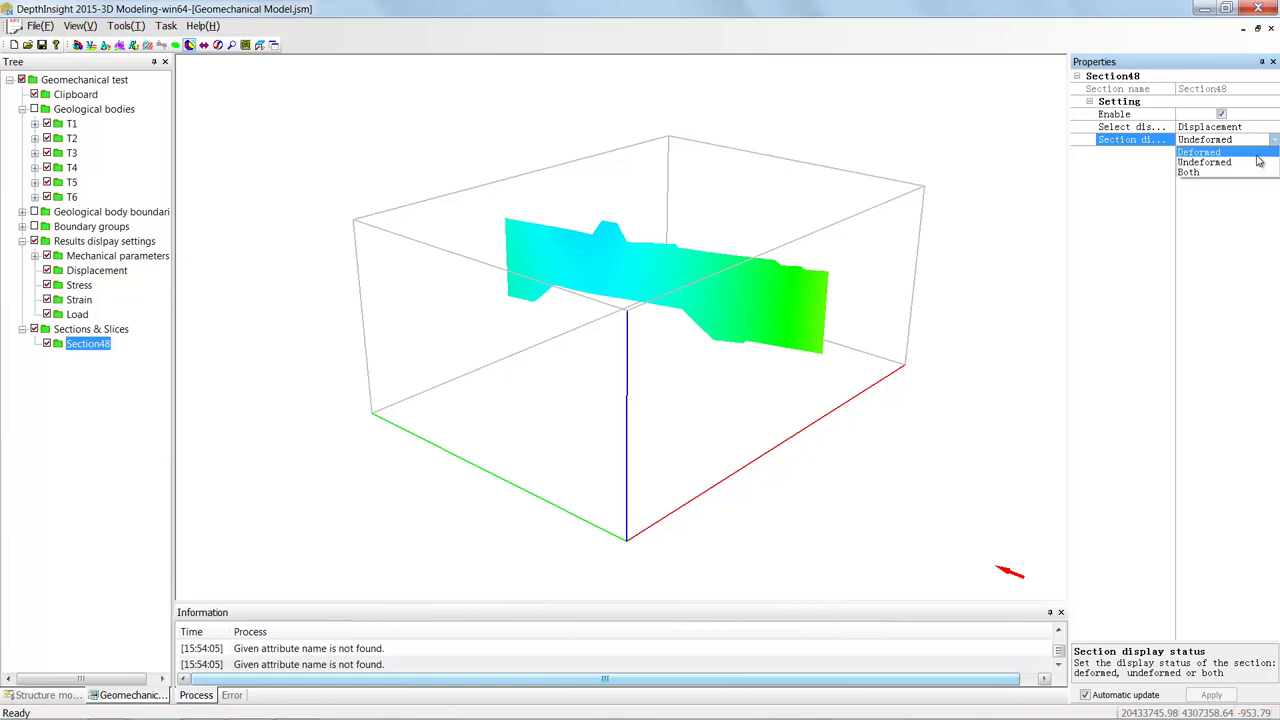
left_click(1260, 140)
- Preview Stress and Strain on Section48, then return it to Displacement
left_click(1273, 133)
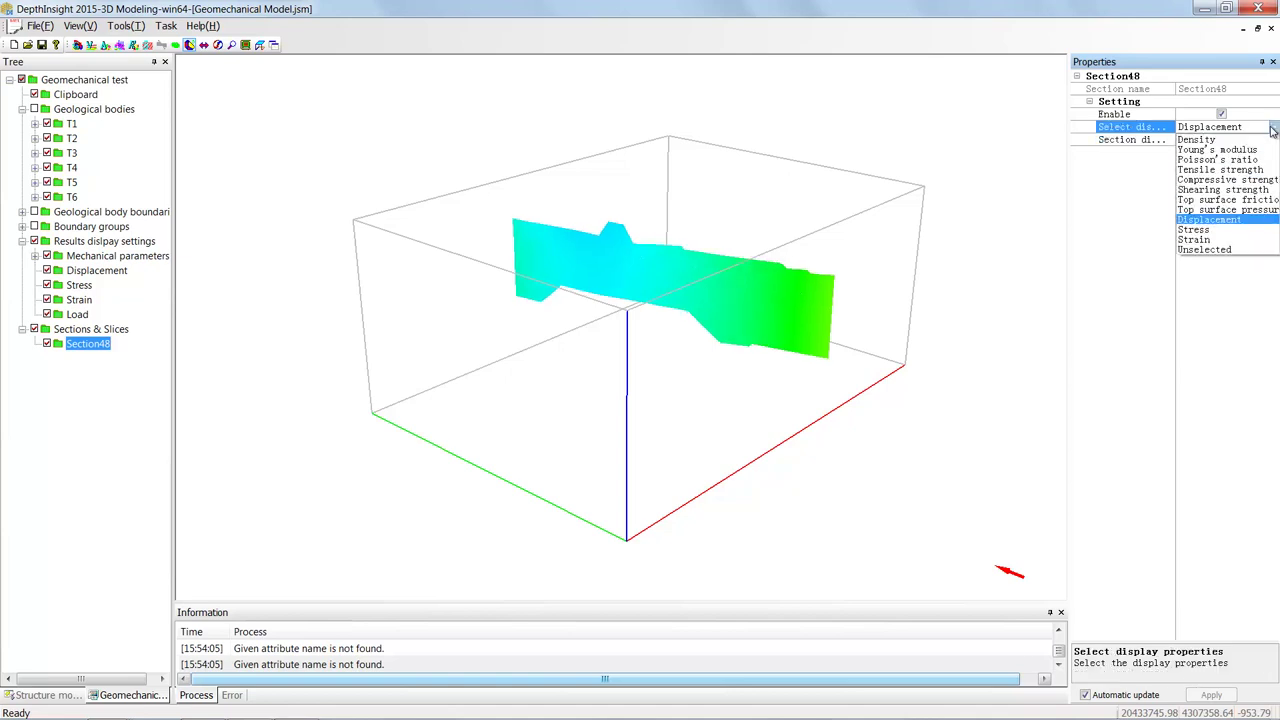
left_click(1217, 237)
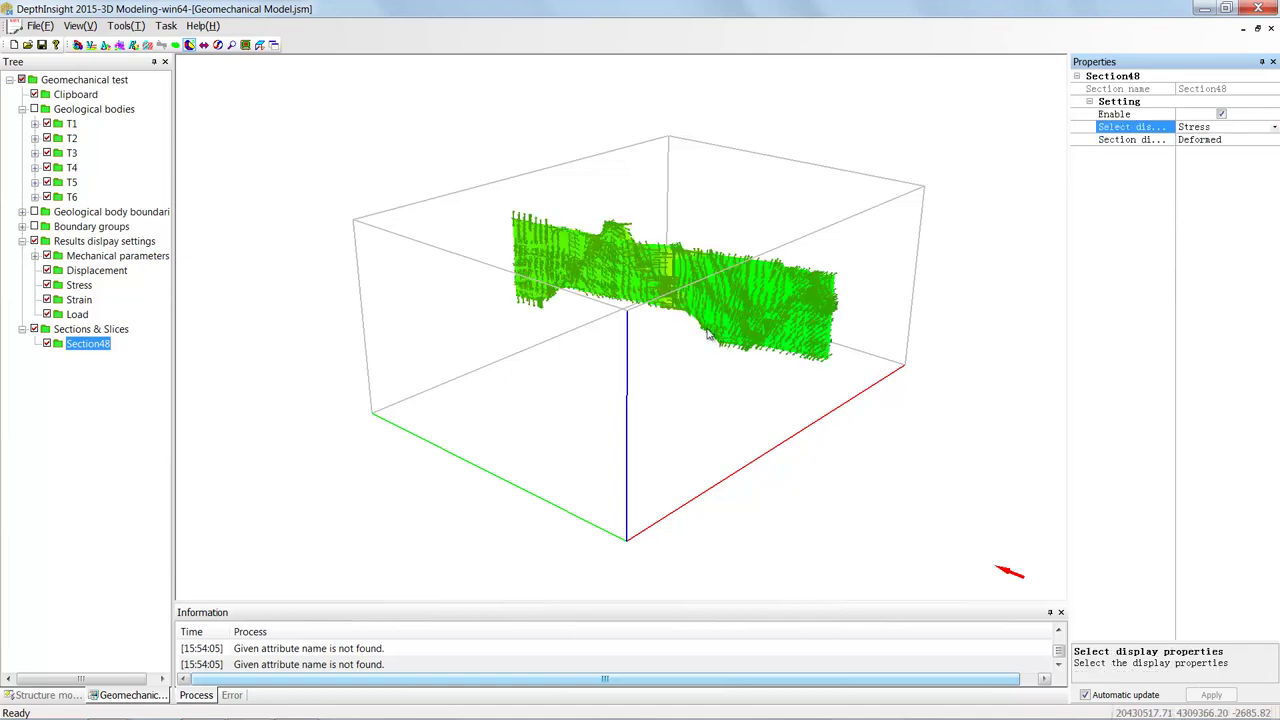
left_click(1273, 127)
left_click(1237, 241)
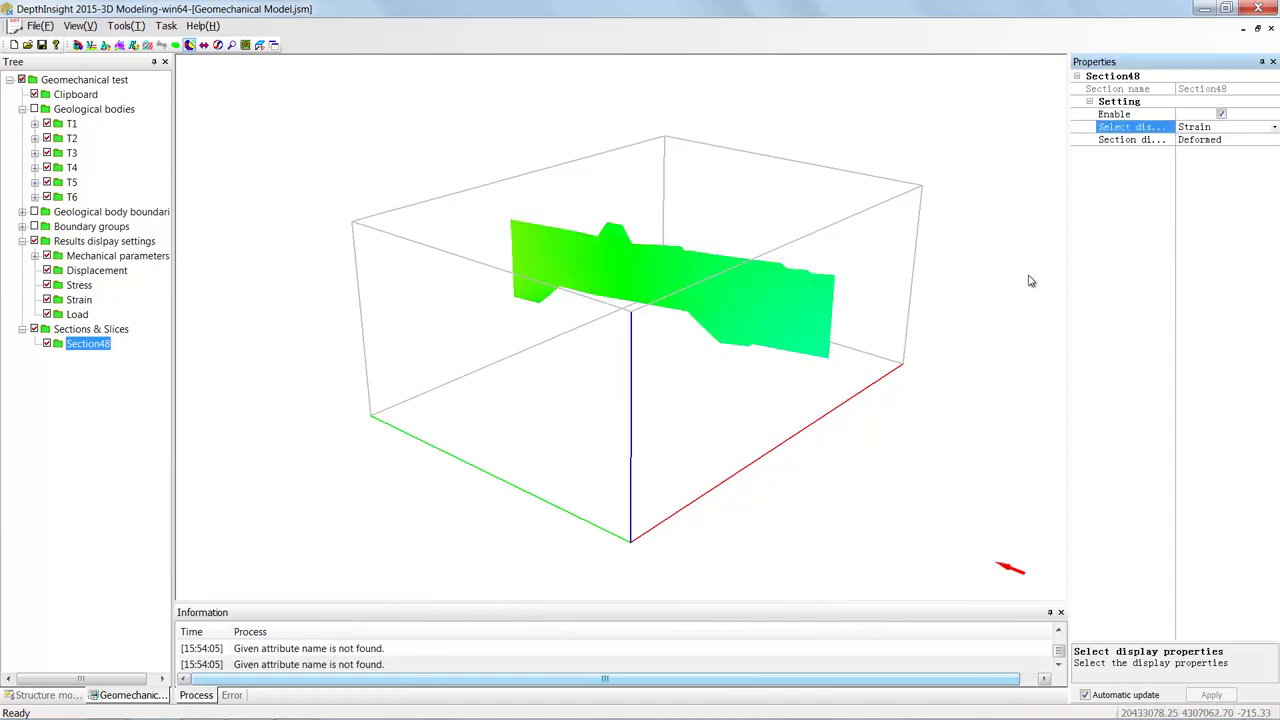
left_click(1275, 130)
left_click(1225, 215)
left_click_drag(728, 323, 687, 290)
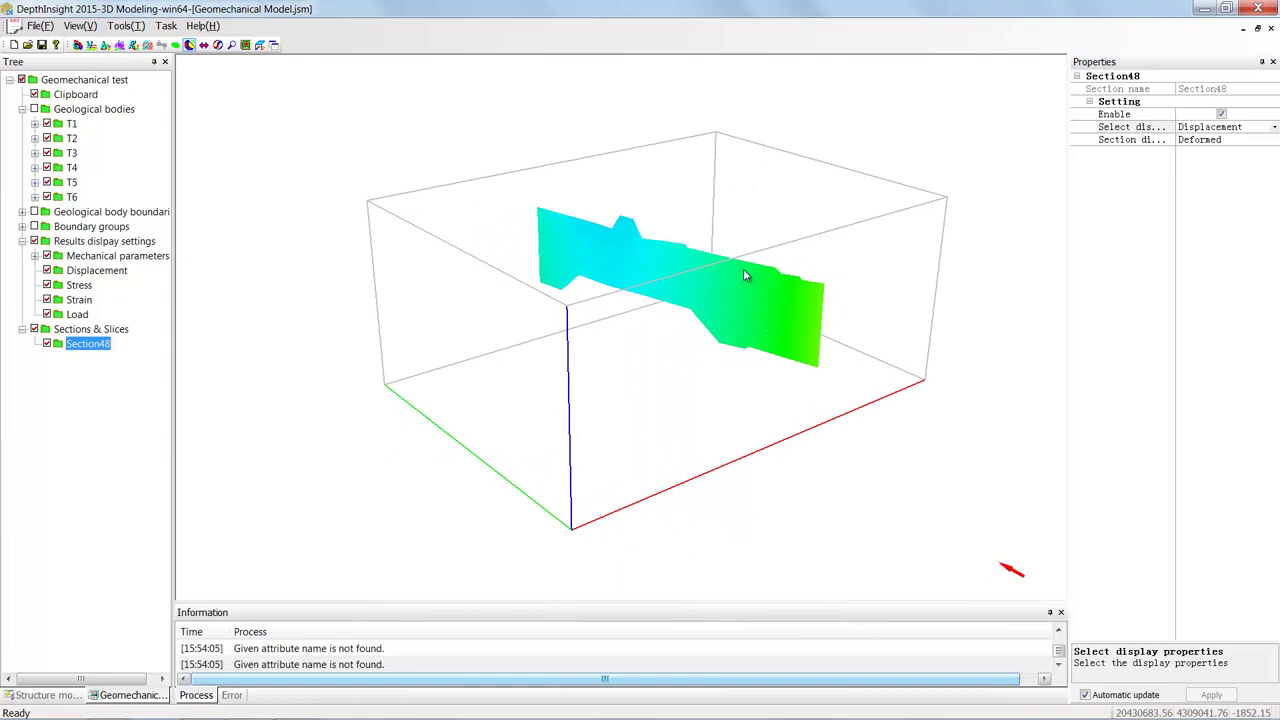
- Hide Sections & Slices and show the geological bodies again
left_click(34, 331)
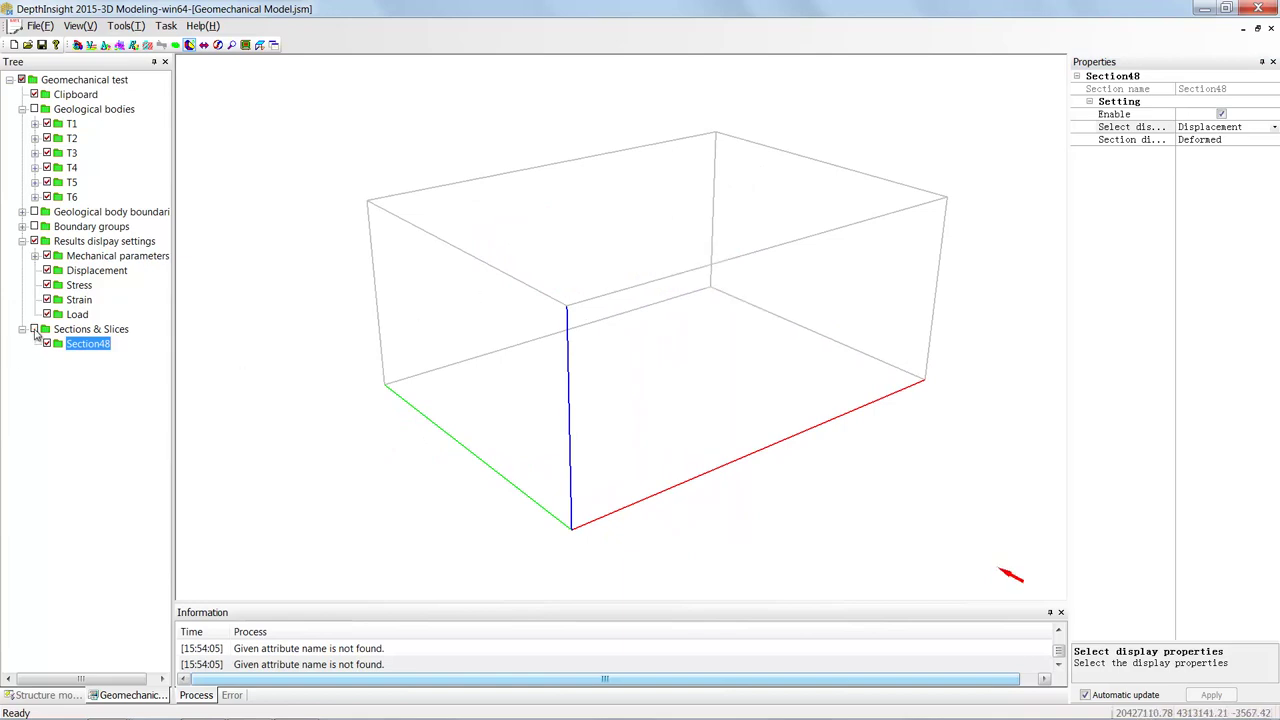
left_click(34, 109)
left_click_drag(560, 300, 671, 194)
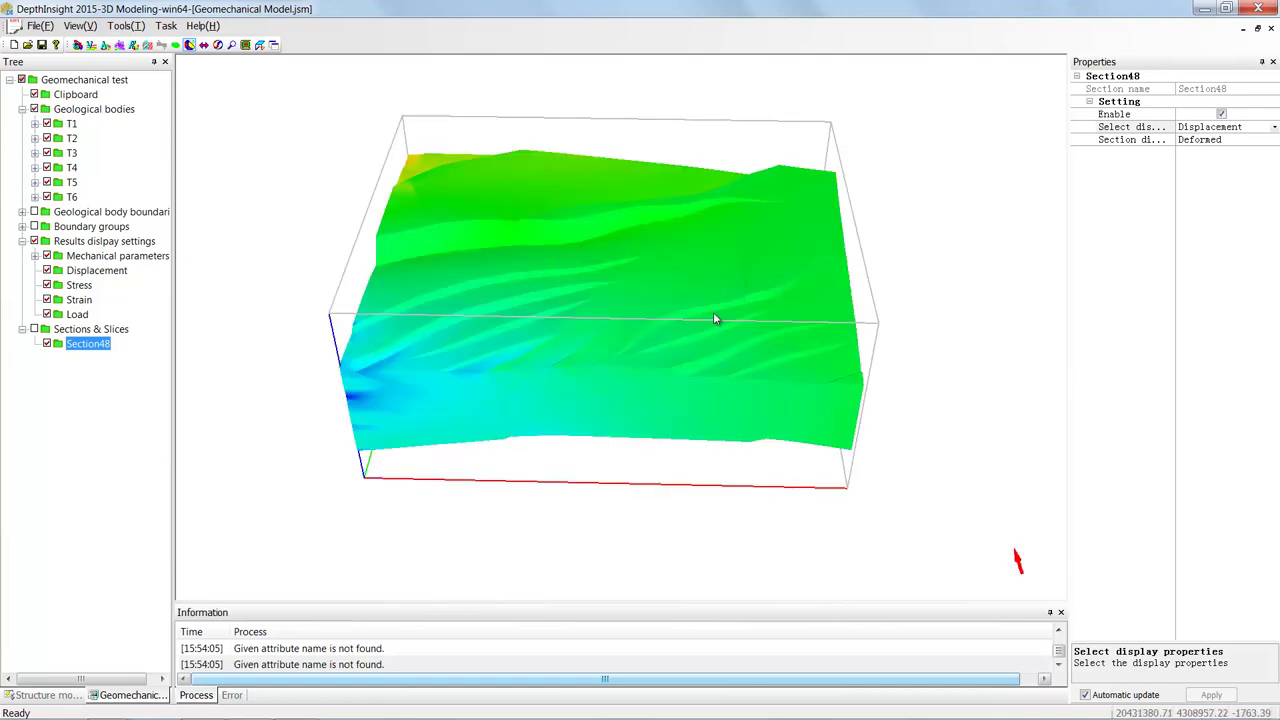
- Expand the Geomechanical test Export SegY parameters: positions 0.00, Format 5 floating point, samples 1000/2000
left_click(86, 80)
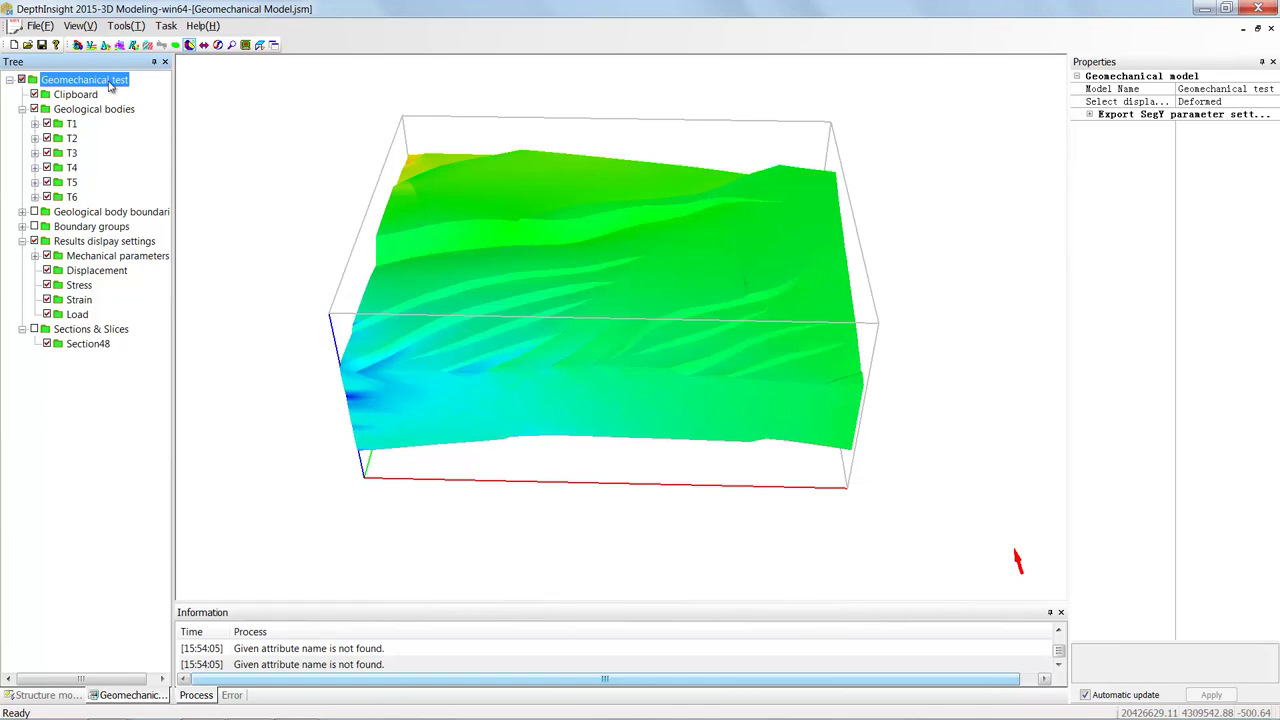
right_click(112, 87)
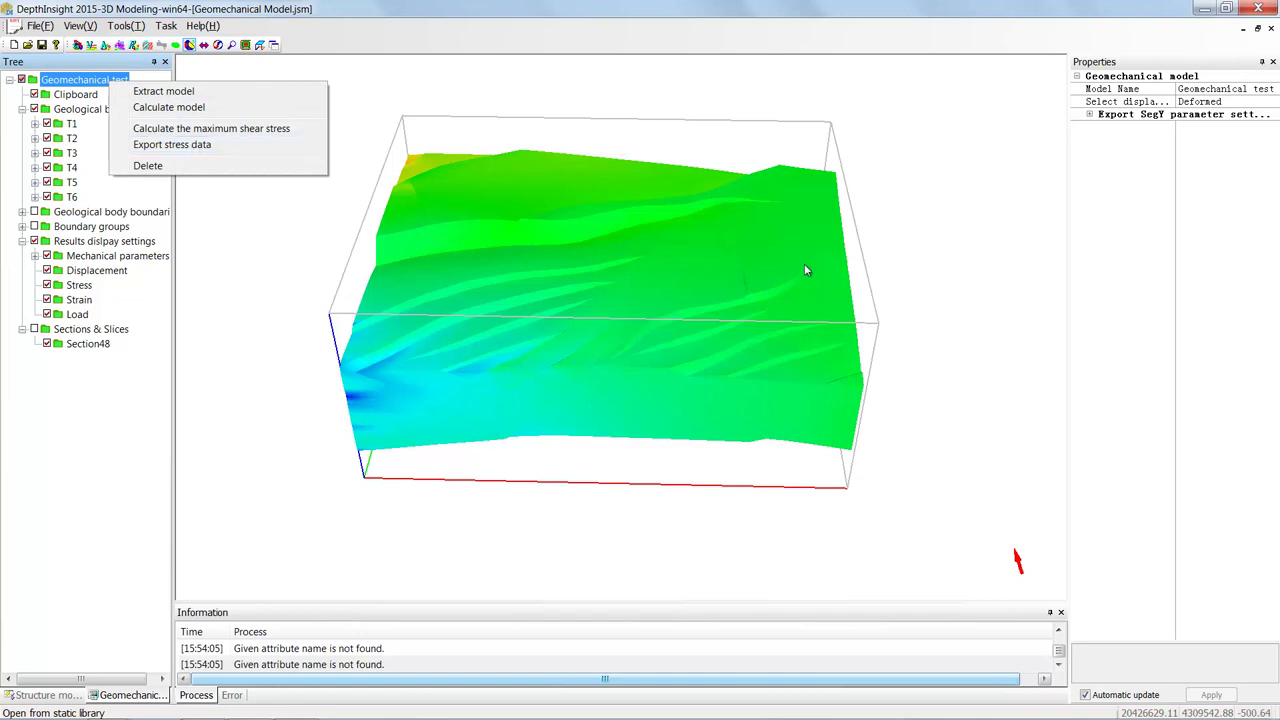
left_click(711, 286)
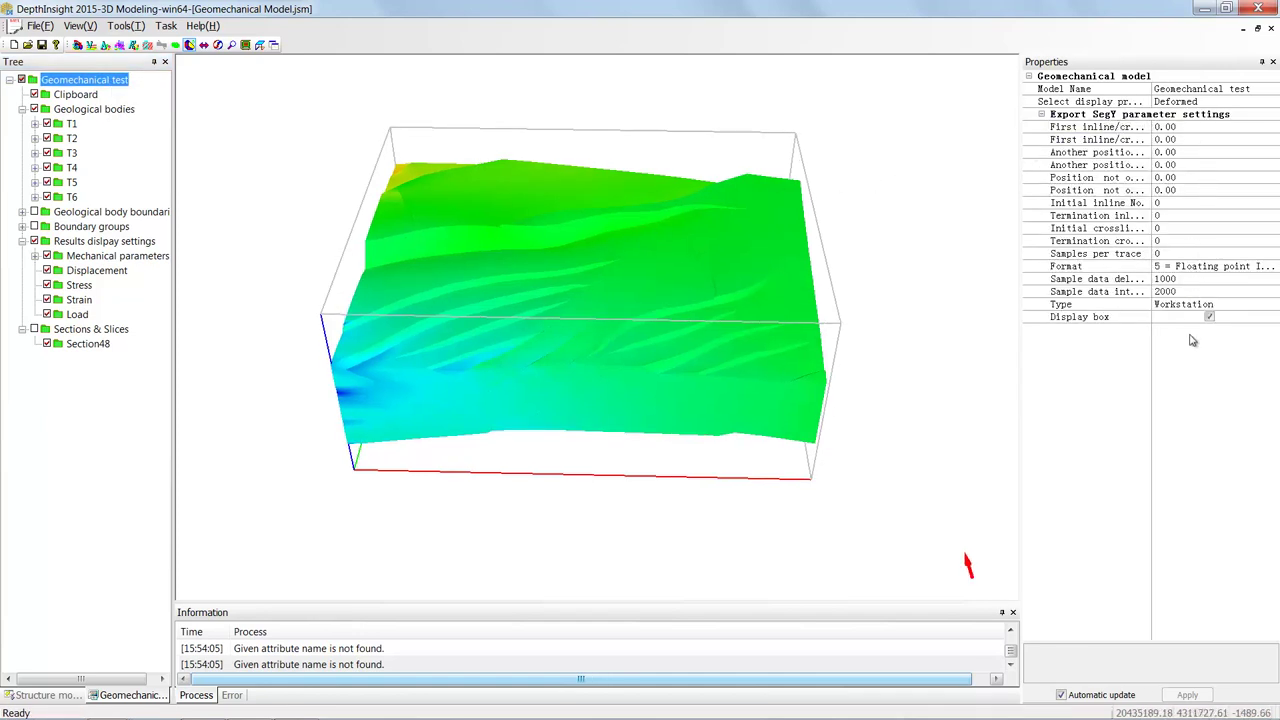
left_click(1178, 153)
left_click(1178, 178)
right_click(105, 80)
left_click(436, 156)
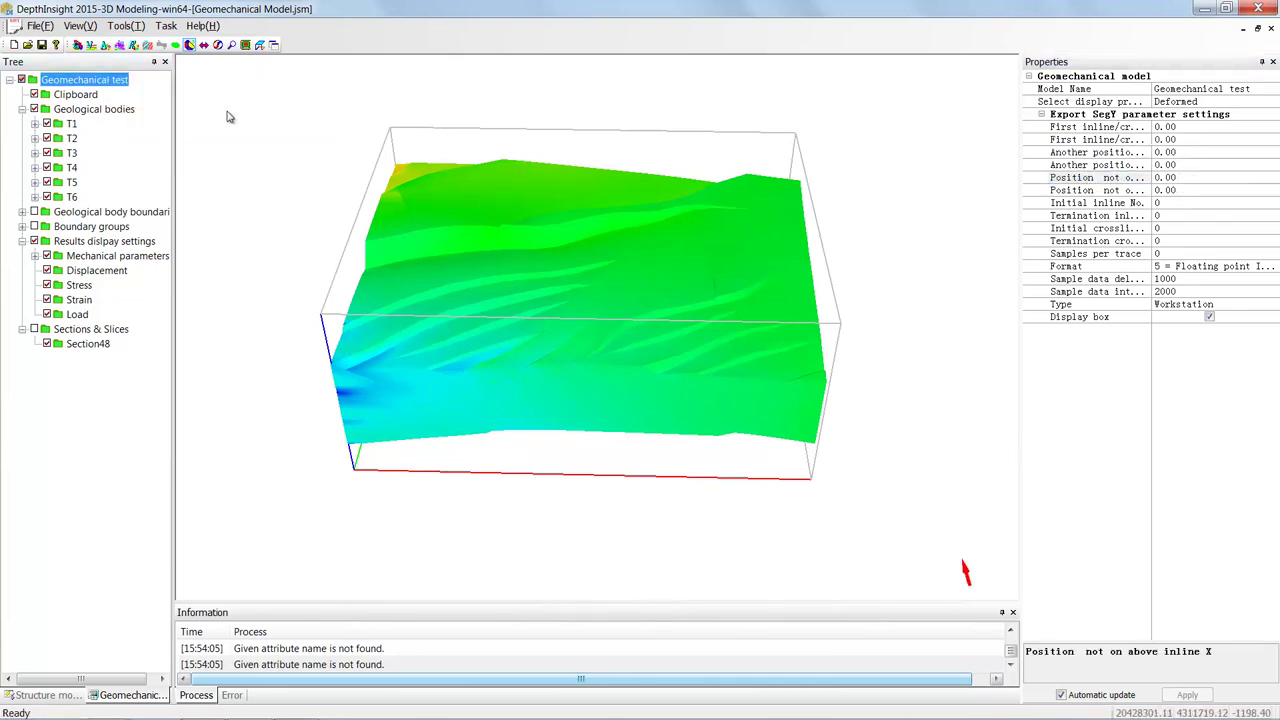
left_click(107, 84)
- Export the model's stress data, opening Save As with the file name Wgtd.sgy
right_click(107, 84)
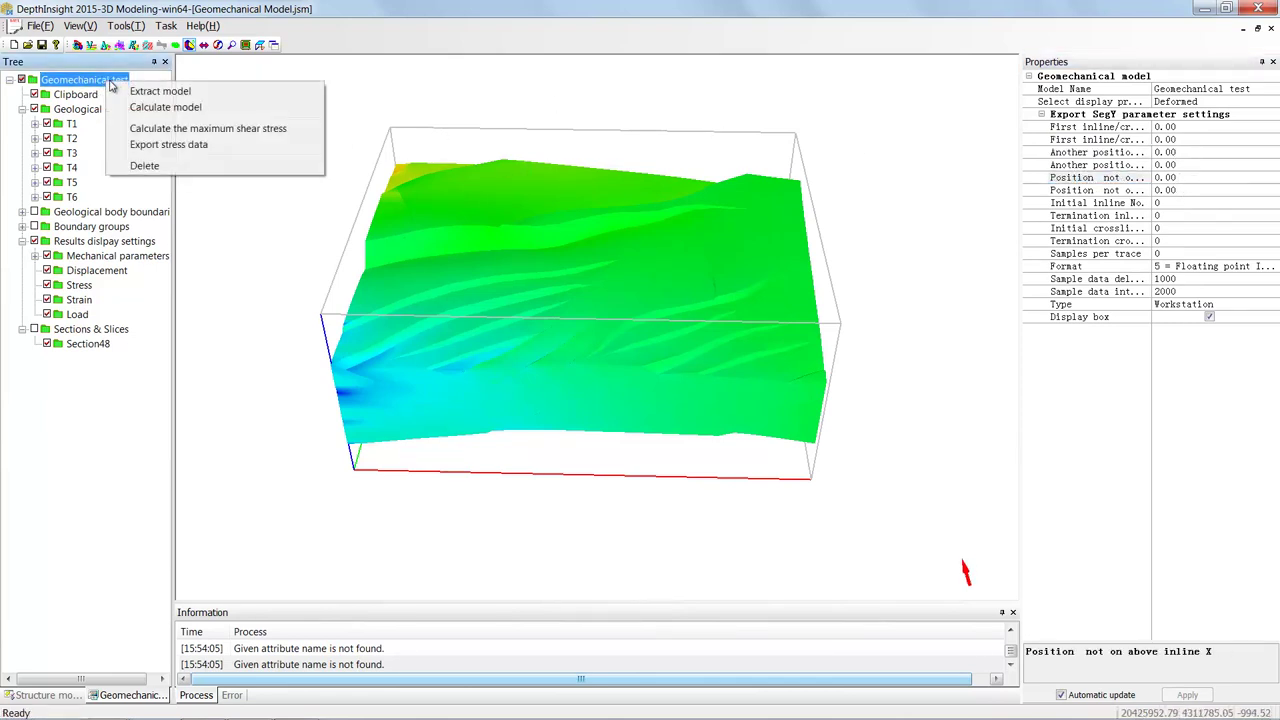
left_click(168, 145)
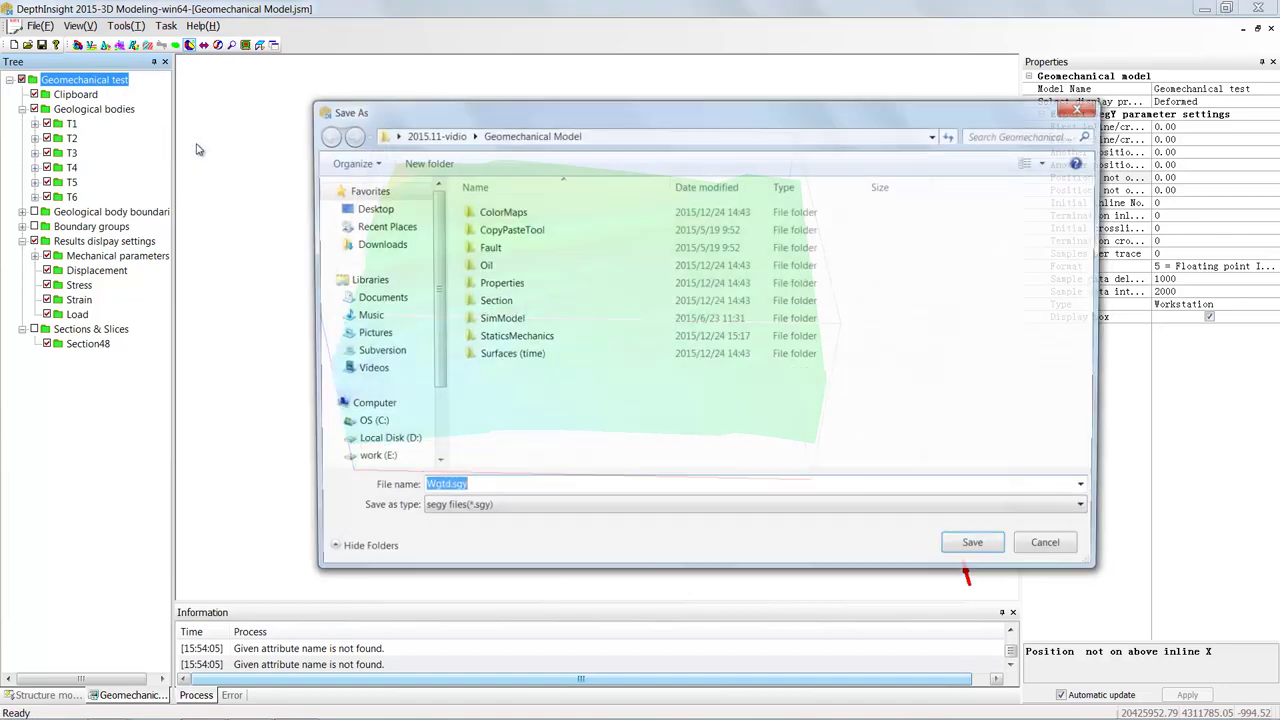
left_click(528, 489)
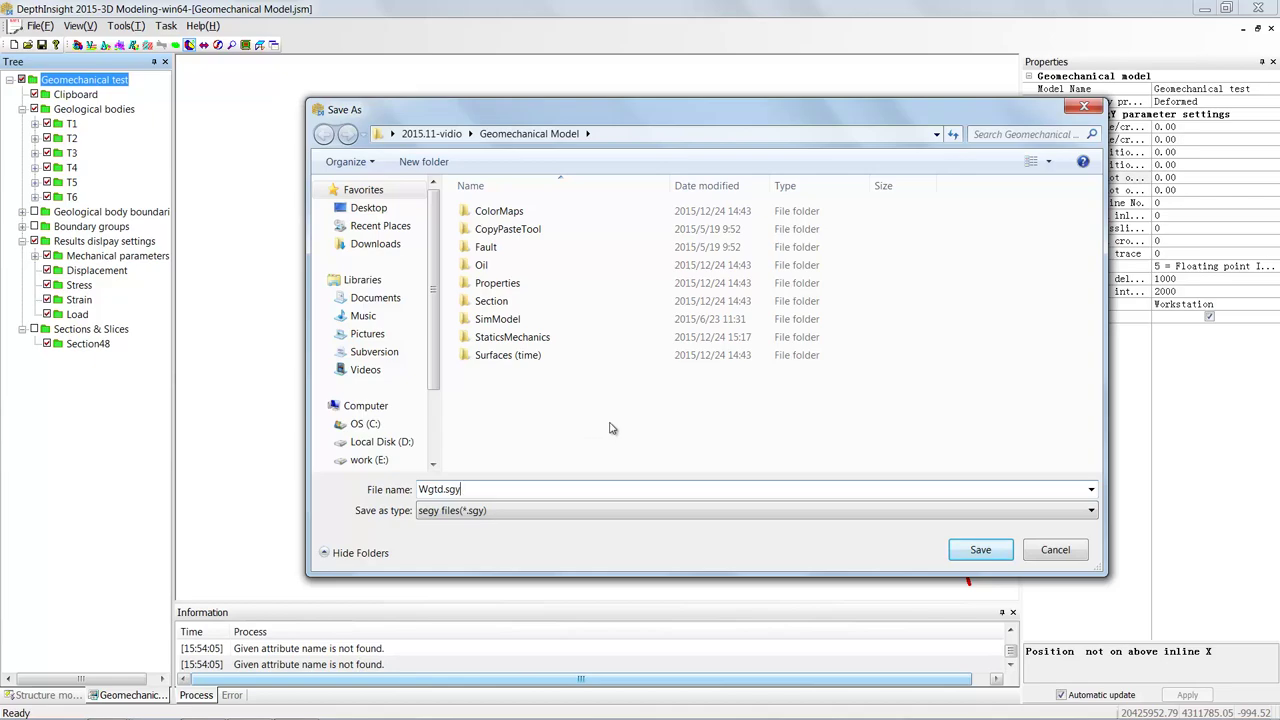